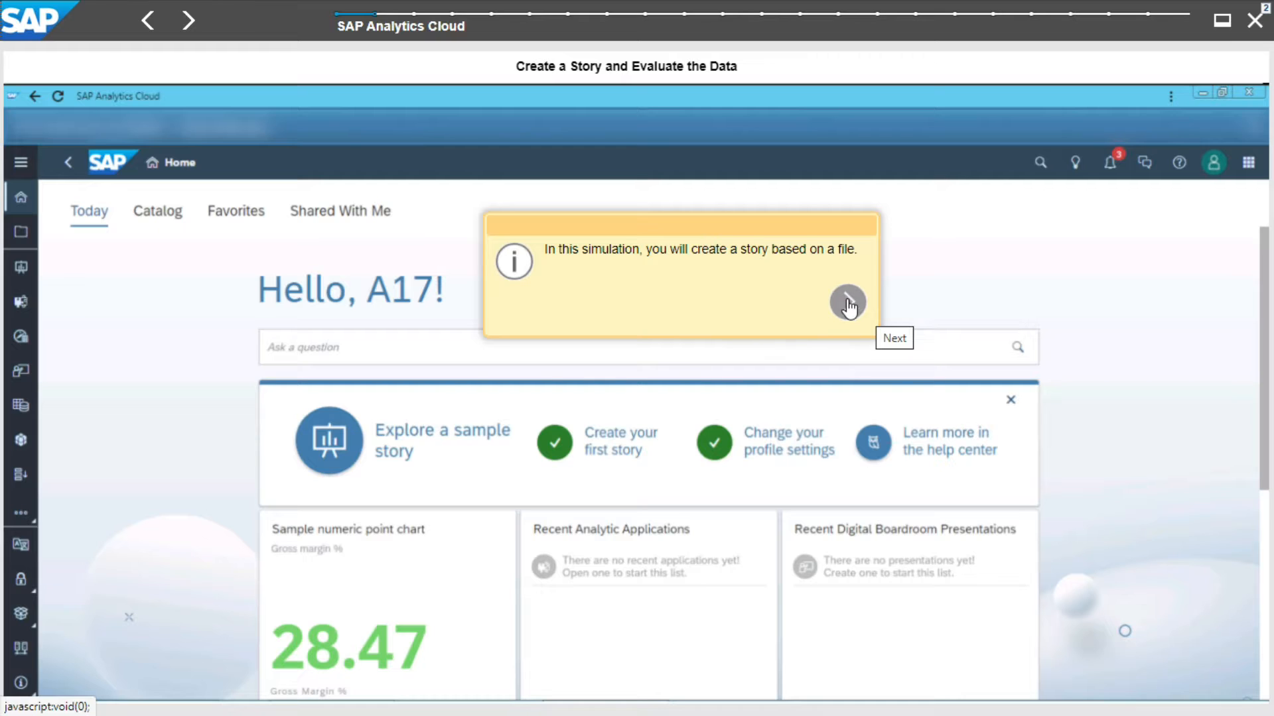
- Create a new story with a responsive page
click(846, 302)
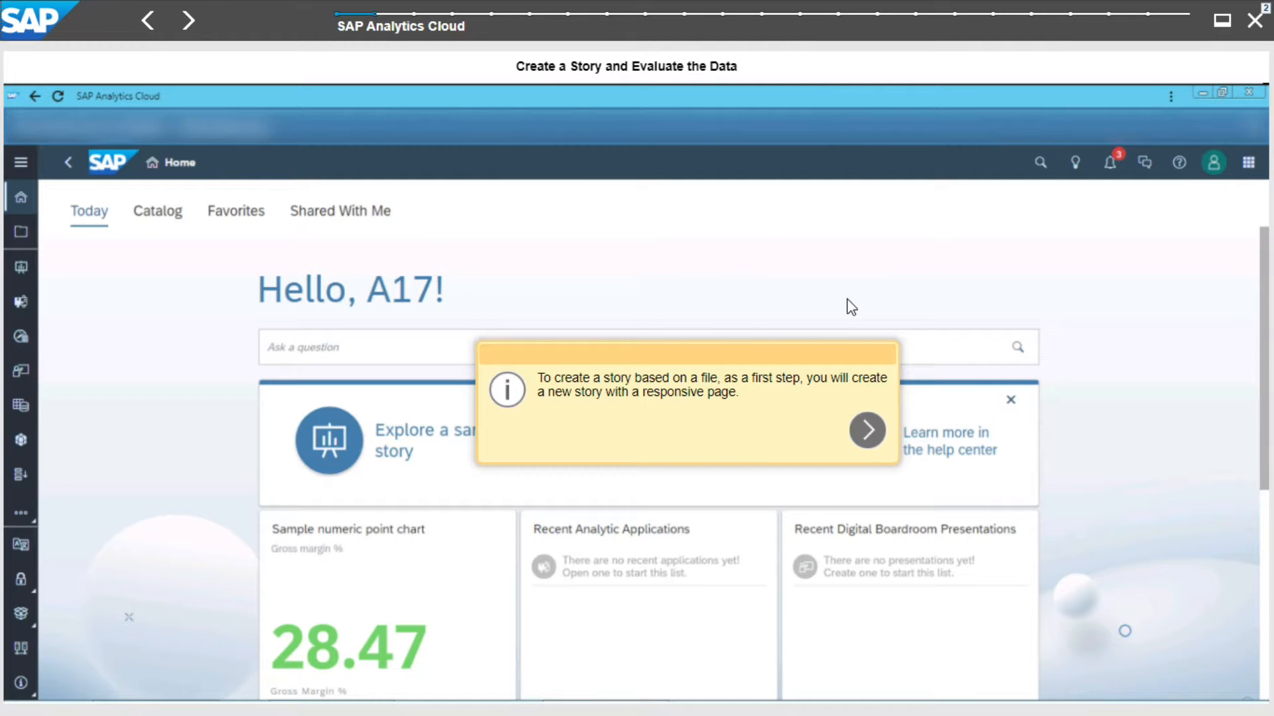
click(869, 438)
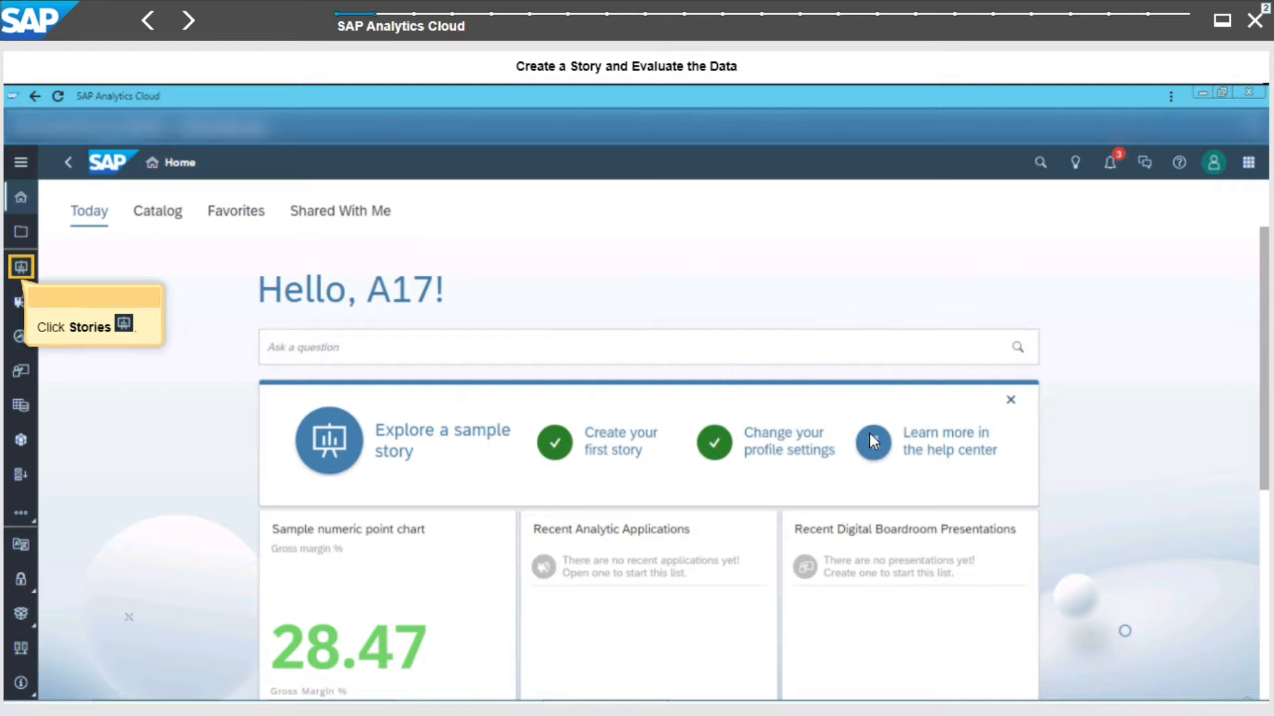
click(22, 269)
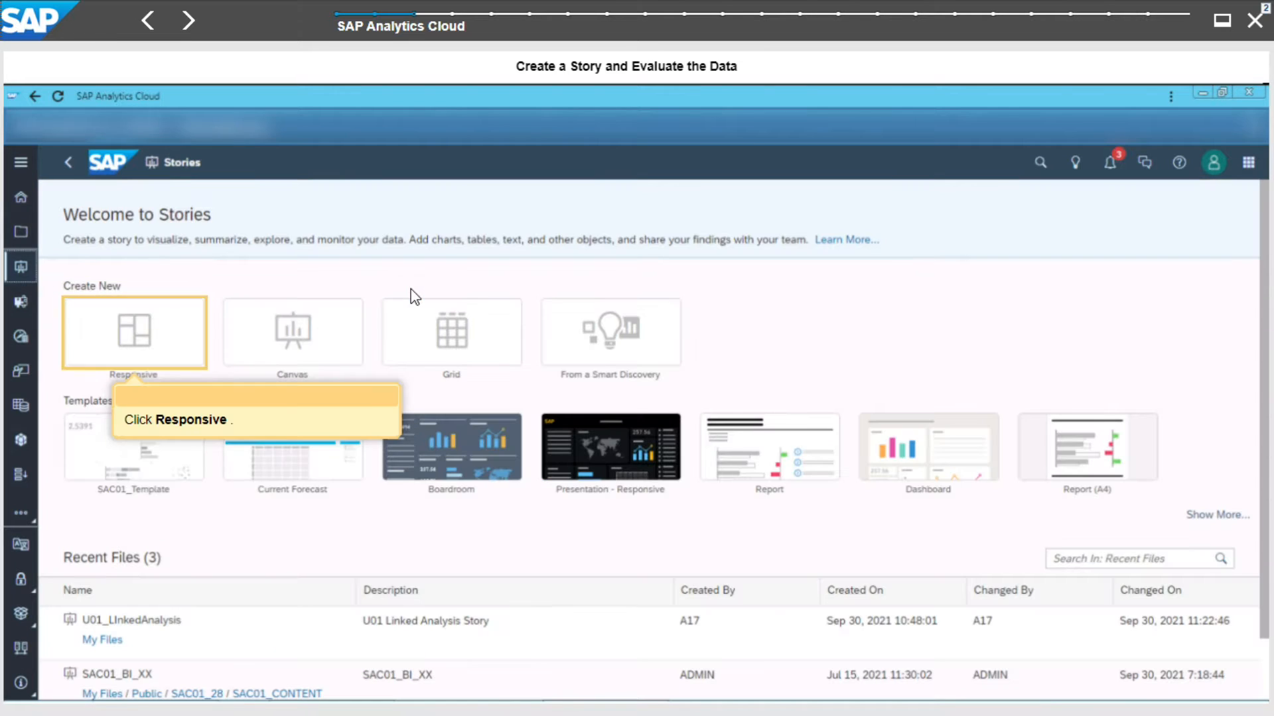
click(171, 341)
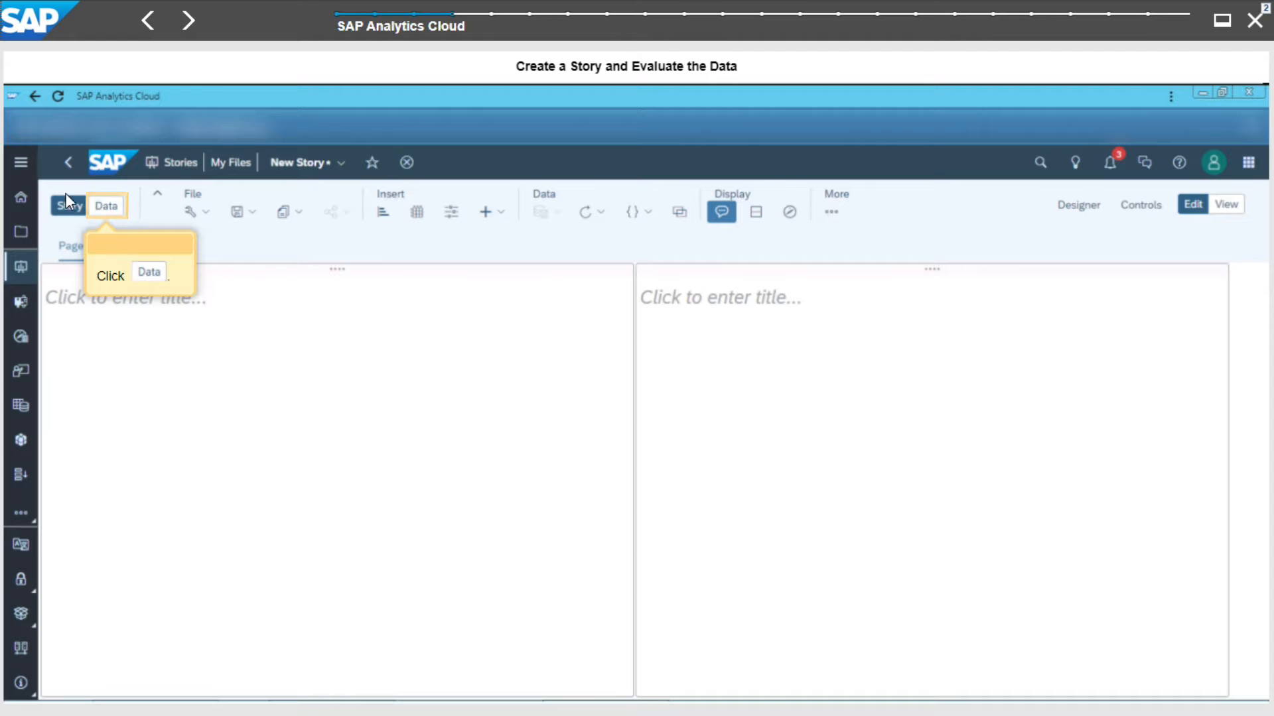
- Add data from the file SALES2019ACTUAL_EUR.csv and import it as the story's dataset
click(103, 206)
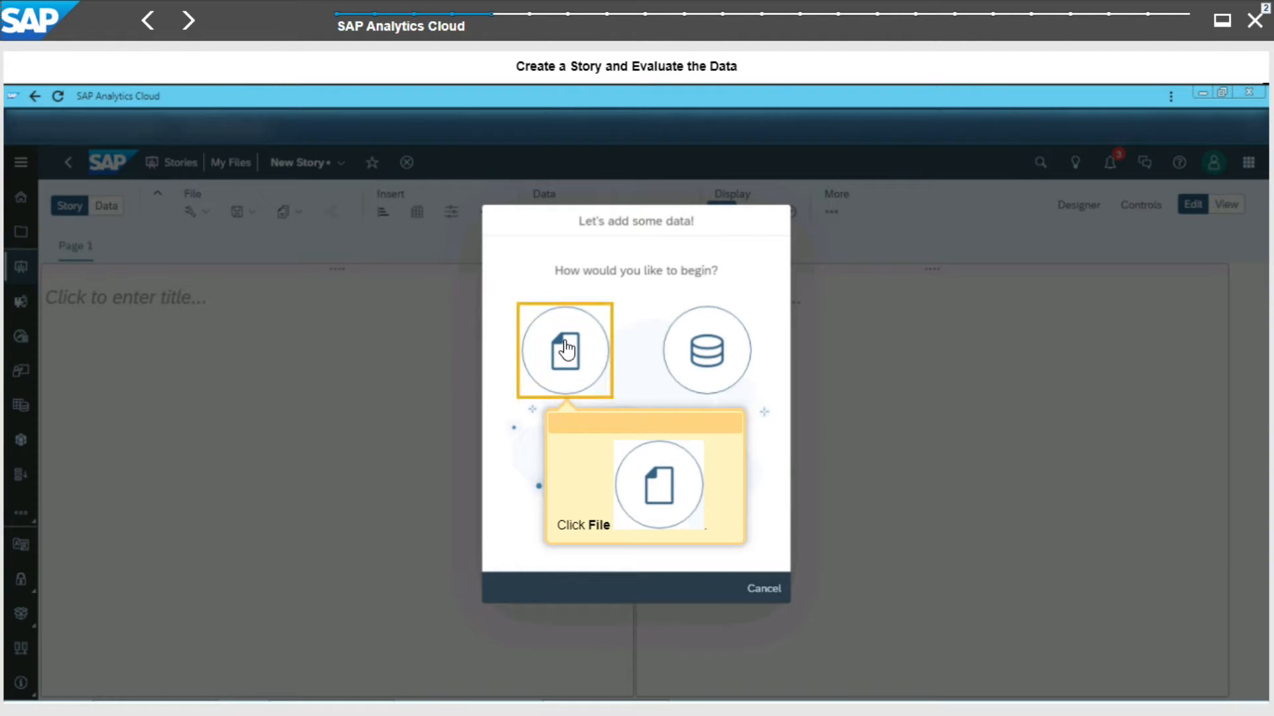
click(565, 348)
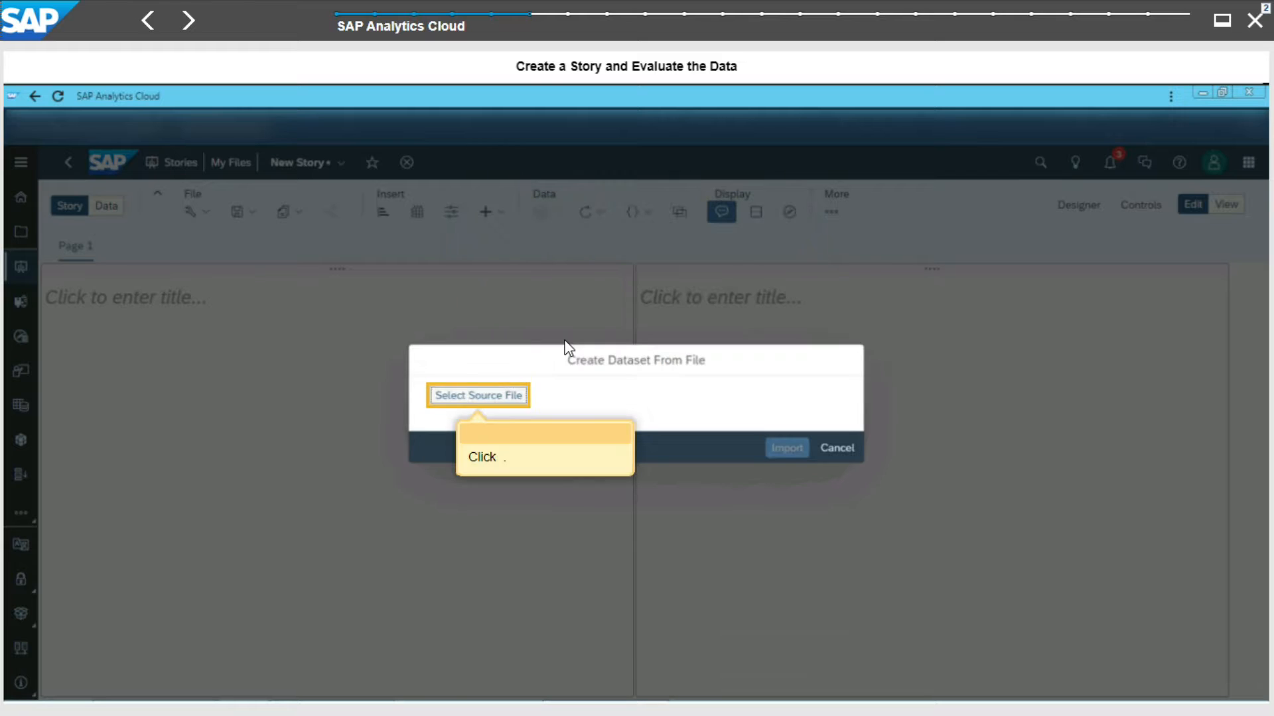
click(487, 405)
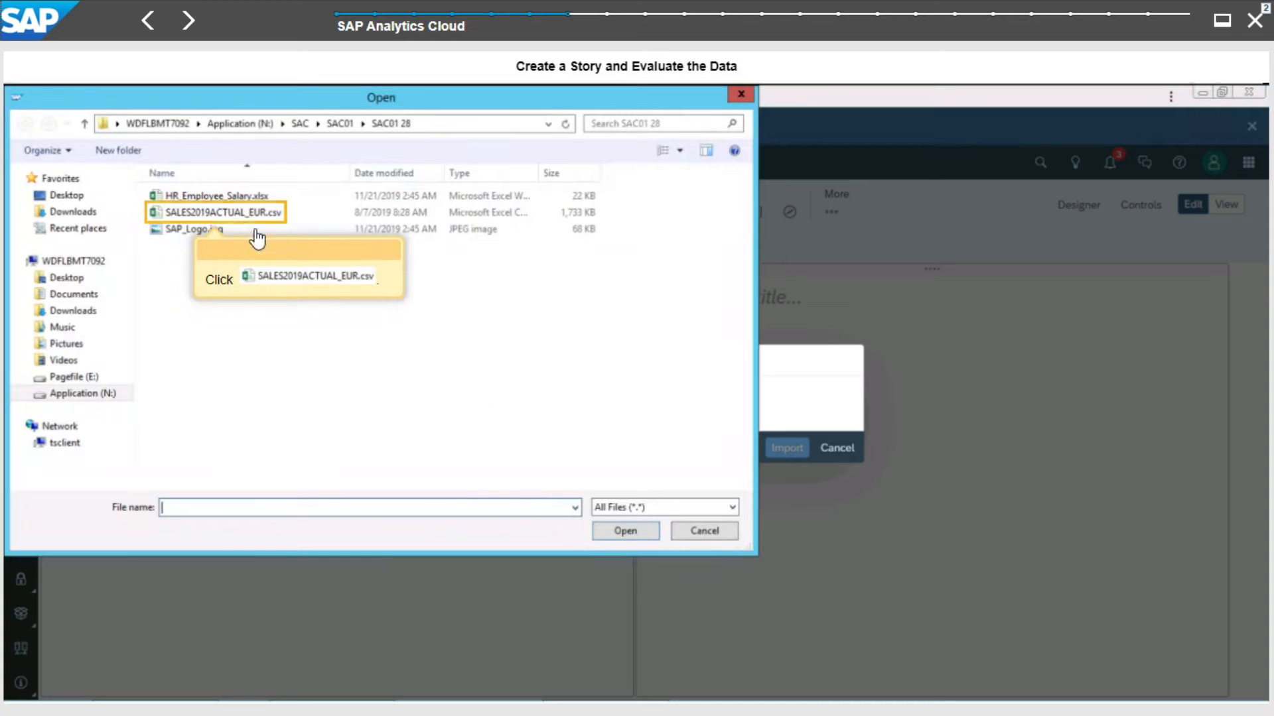
click(226, 213)
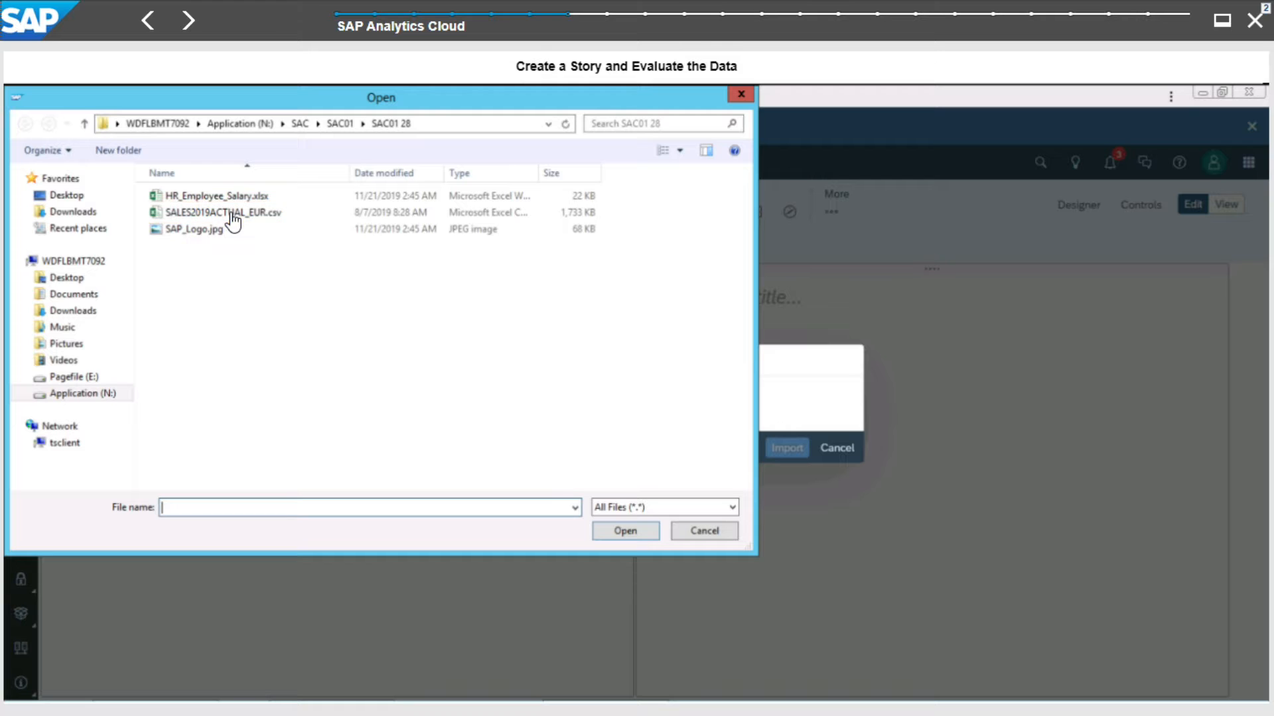
click(627, 531)
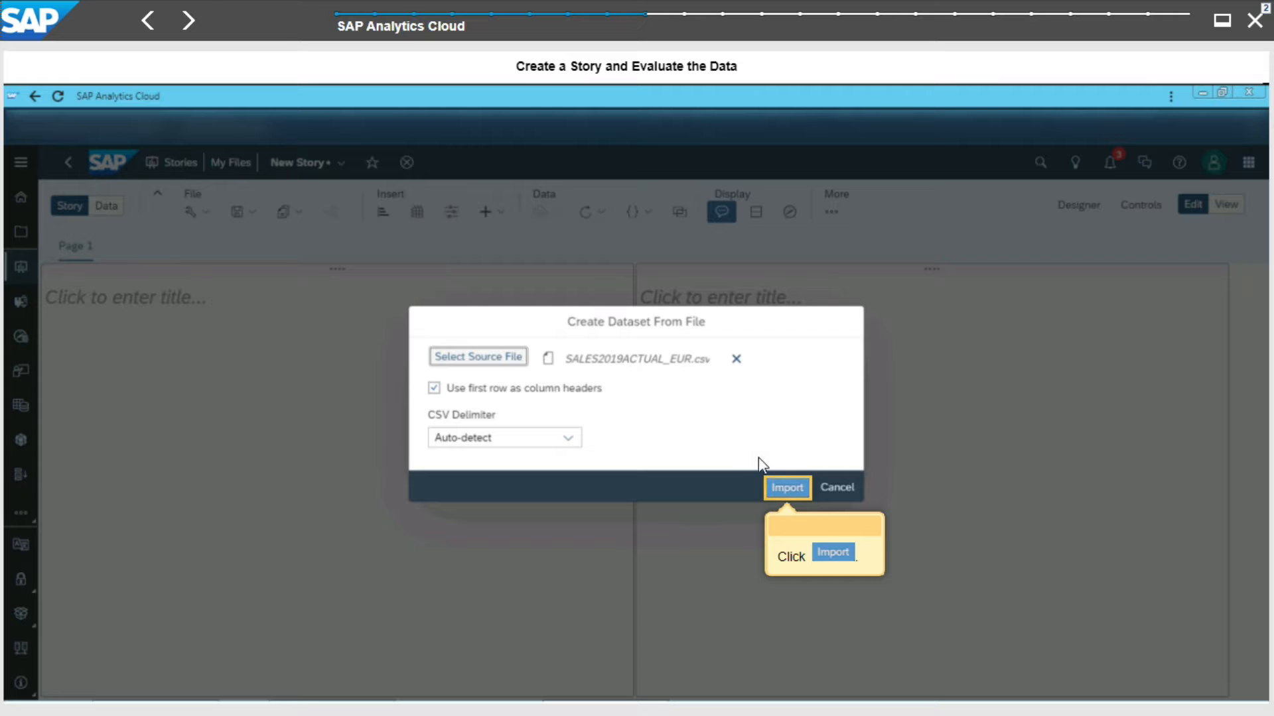
click(772, 491)
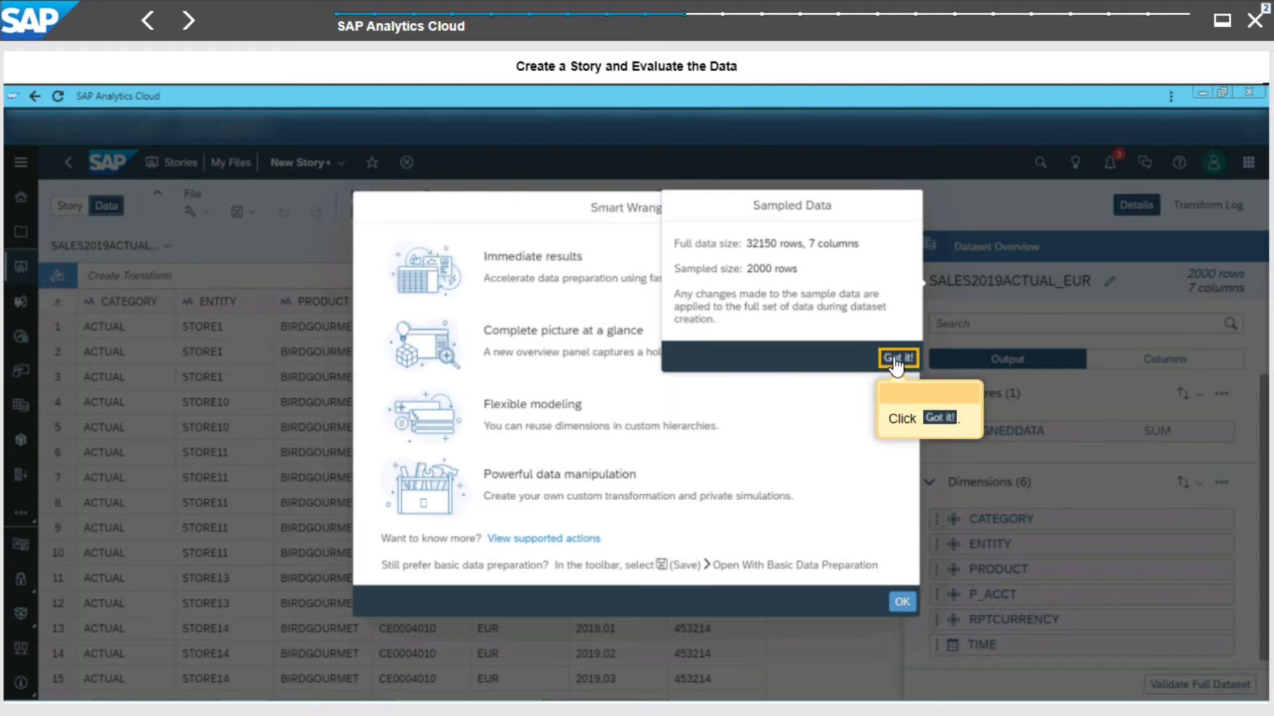
- Select the ENTITY column and examine its details and data distribution
click(895, 362)
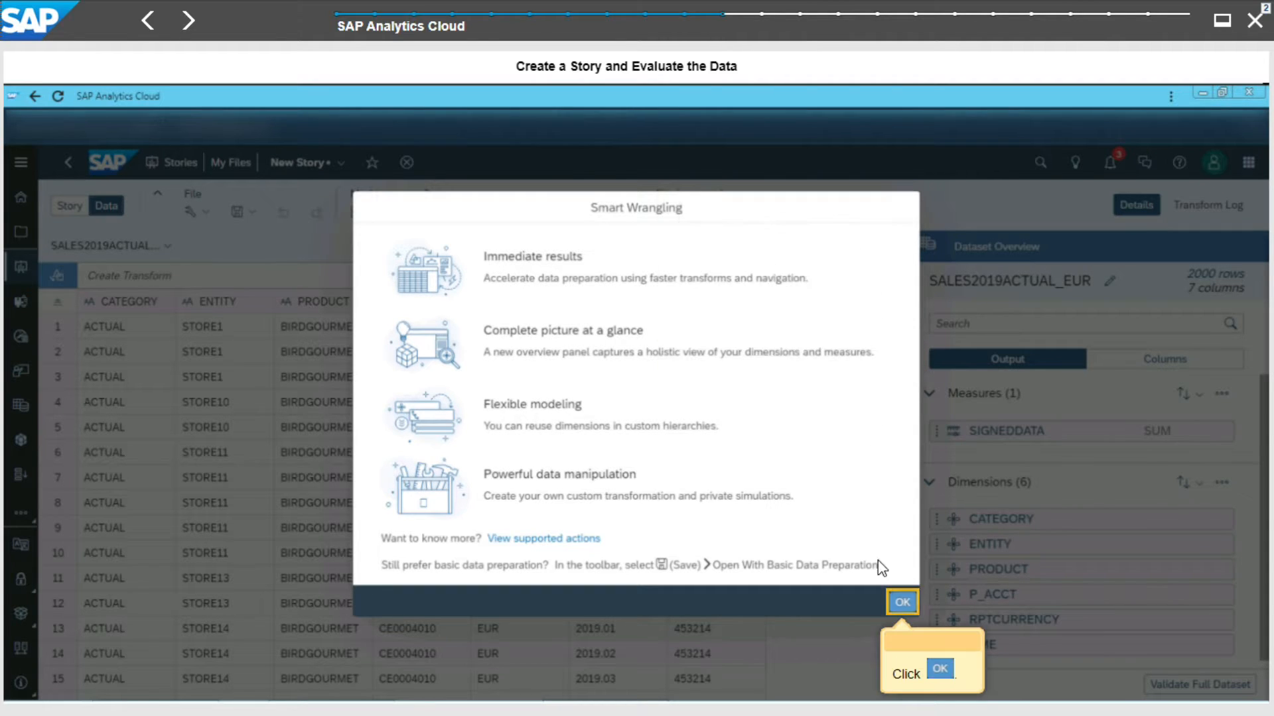
click(898, 604)
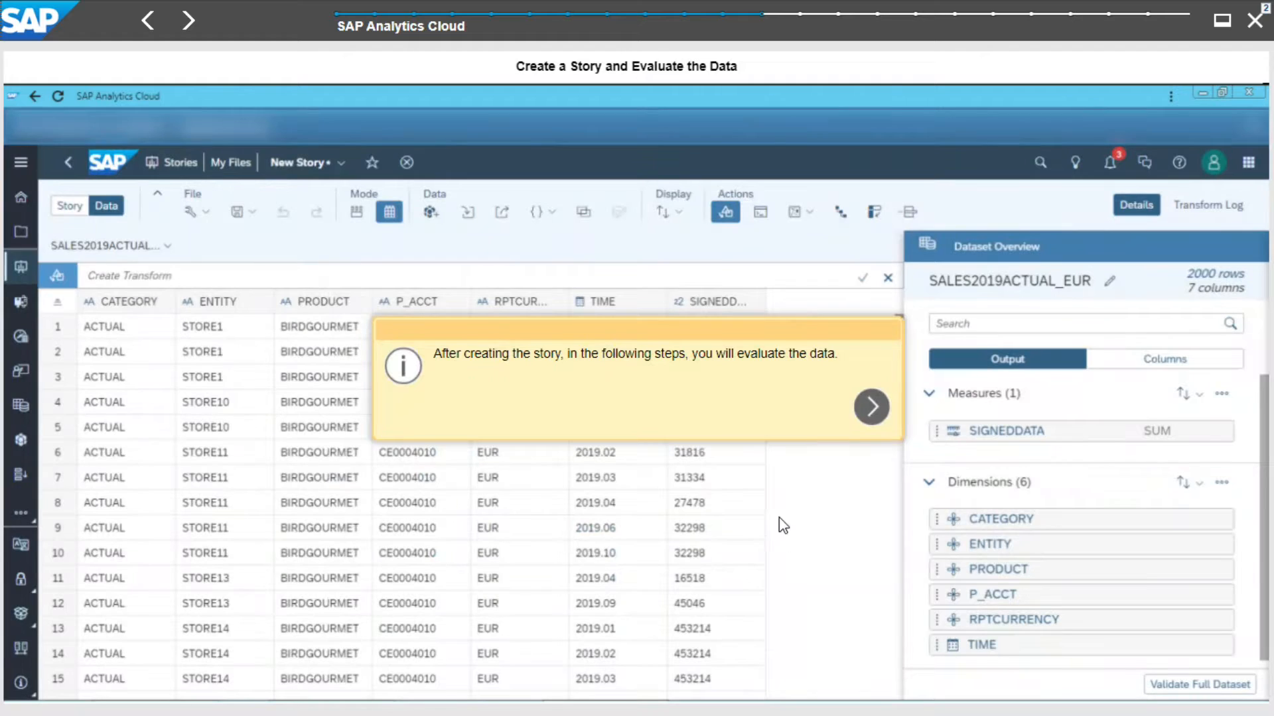
click(871, 407)
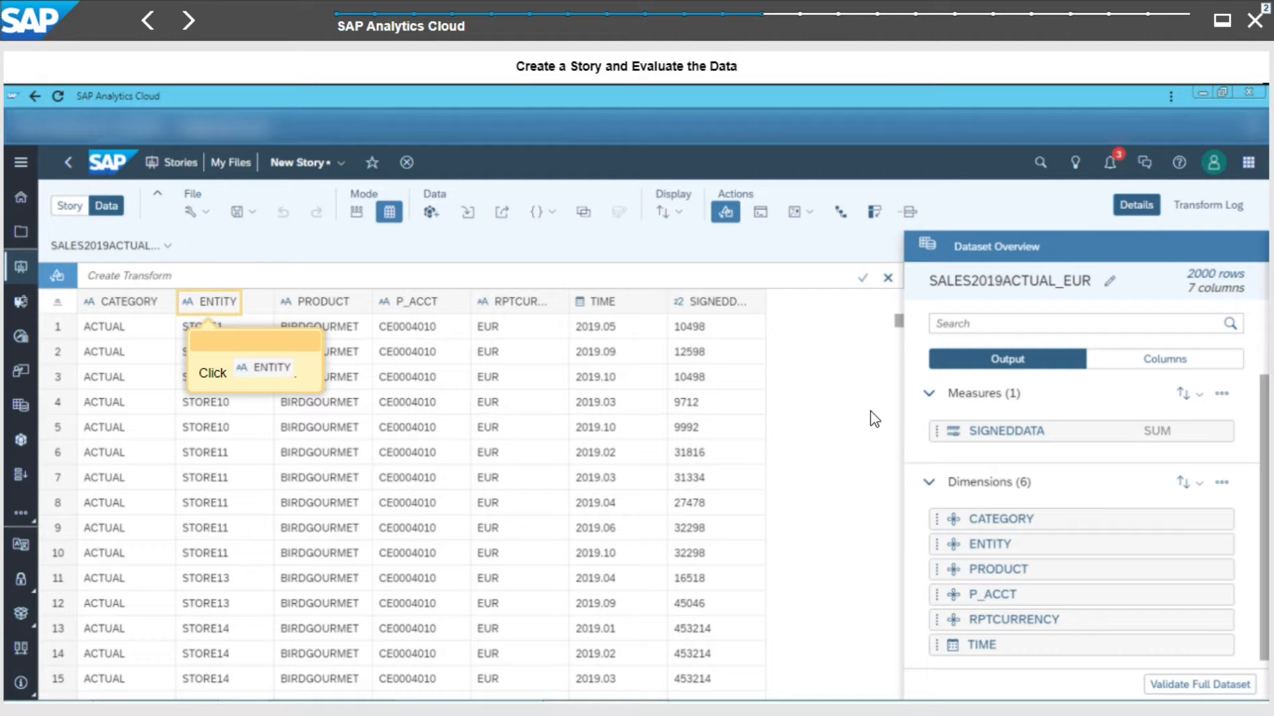
click(205, 304)
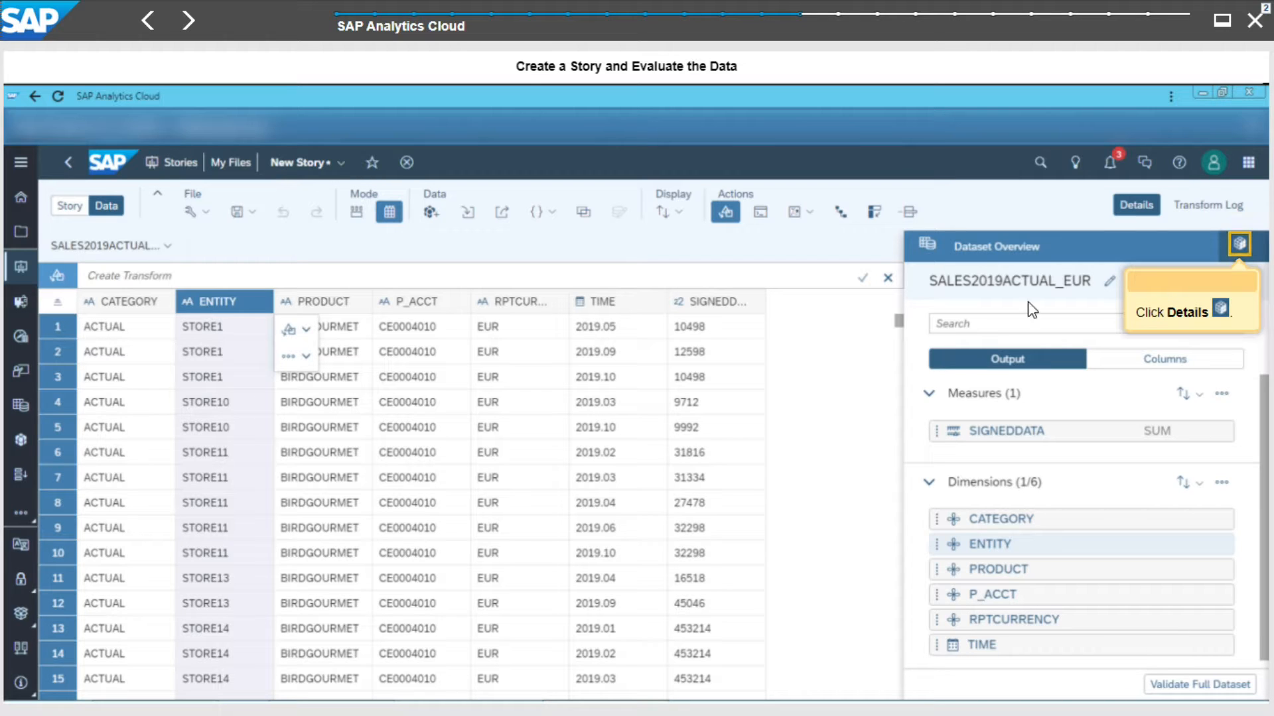
click(1237, 245)
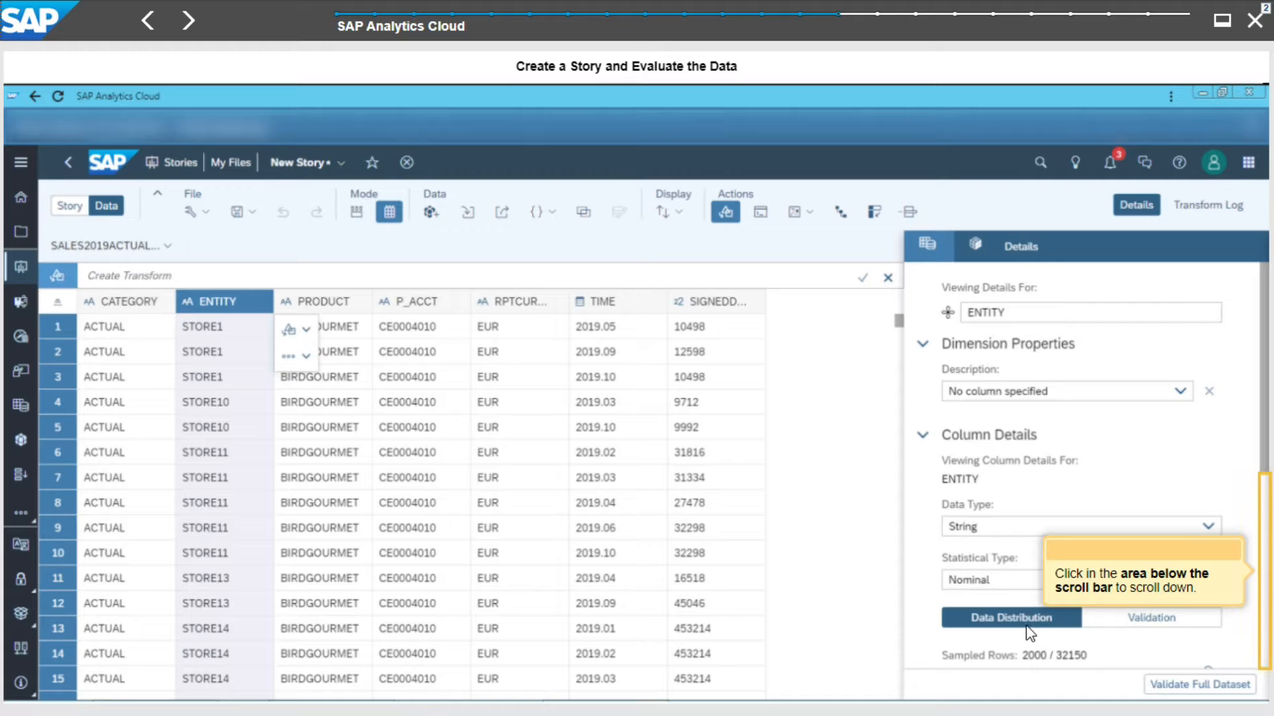
click(1264, 557)
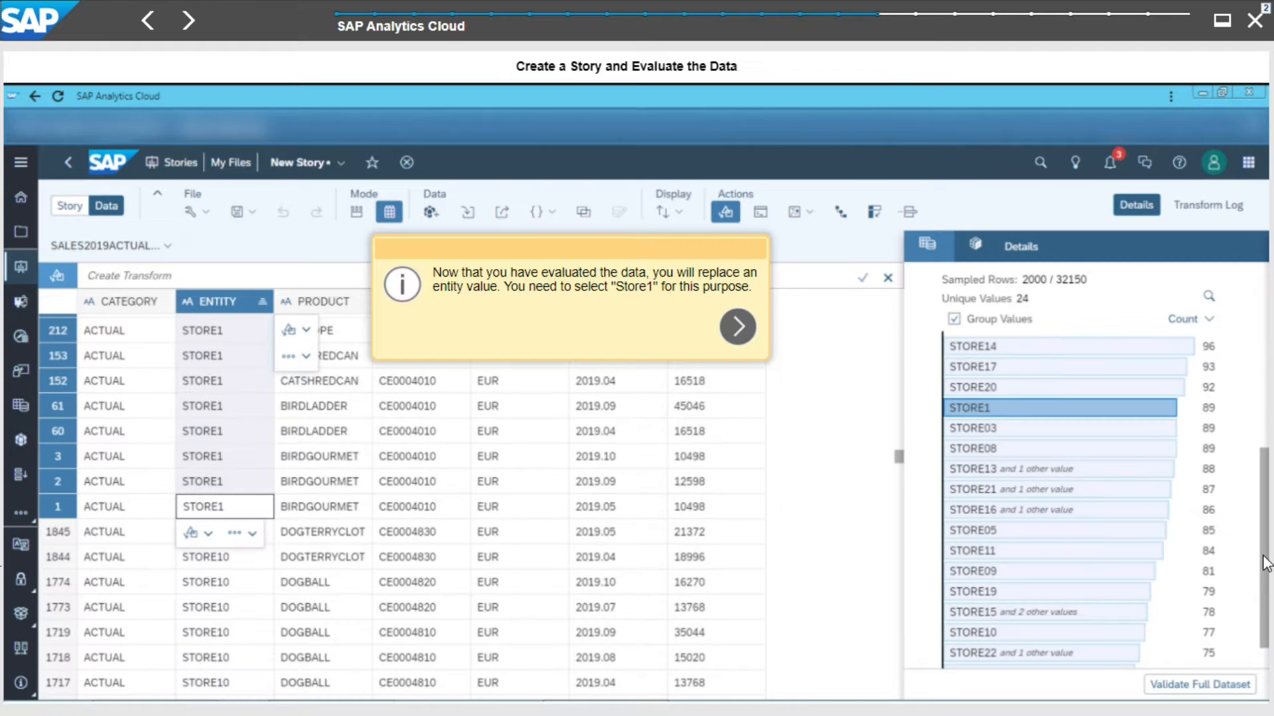
- Replace the ENTITY value STORE1 with STORE01 using the replace-value transform
click(738, 327)
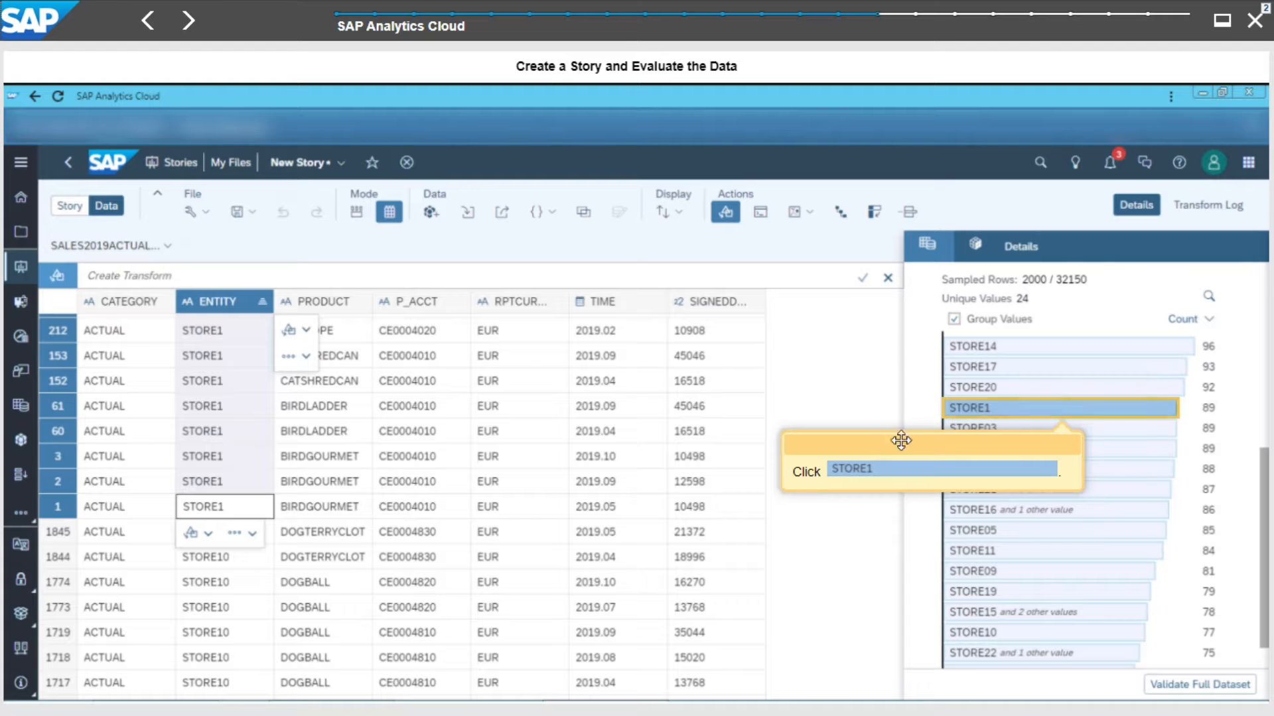
click(980, 410)
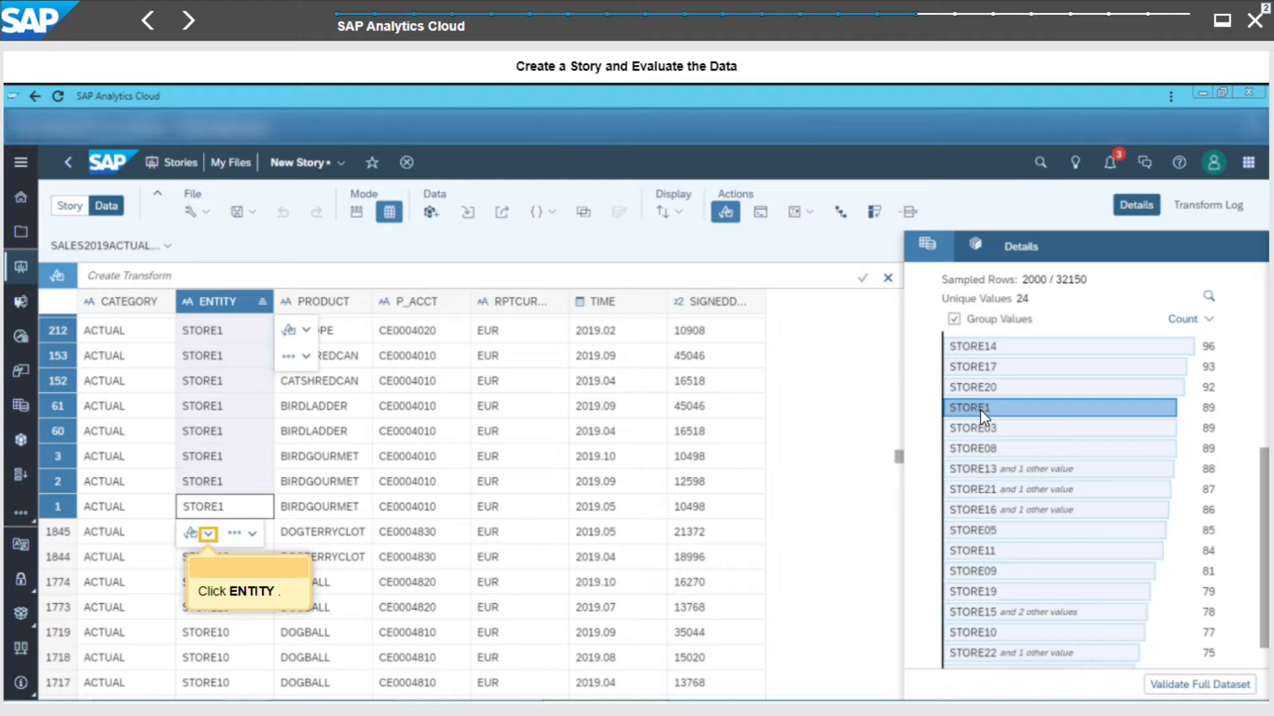
click(209, 534)
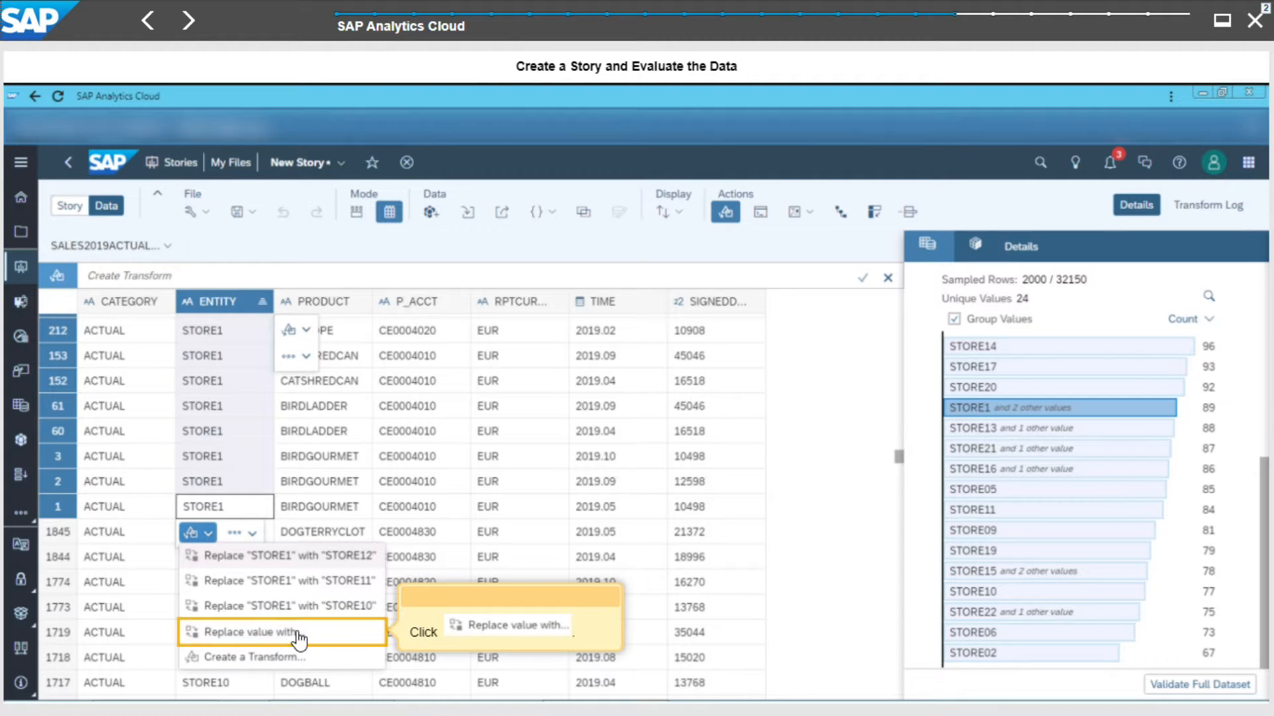
click(299, 637)
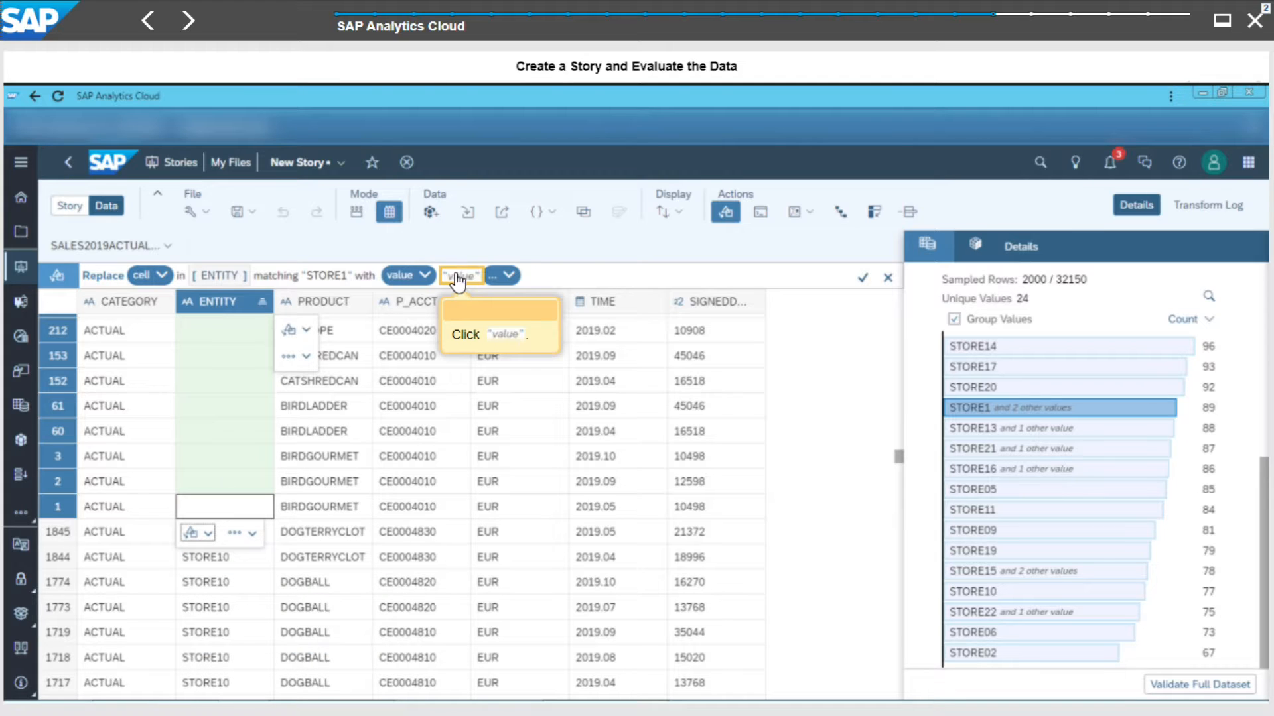
click(462, 277)
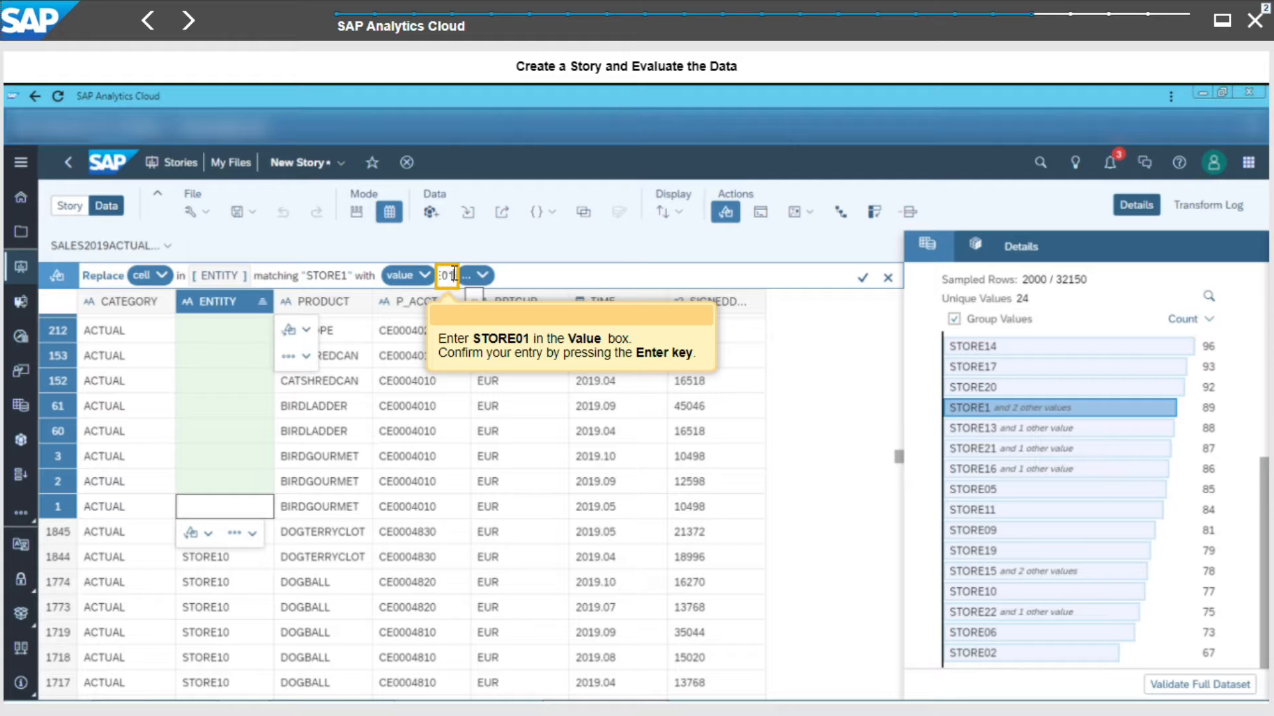
key(BackSpace)
key(BackSpace)
key(BackSpace)
key(BackSpace)
key(BackSpace)
key(BackSpace)
key(BackSpace)
text(S)
key(Return)
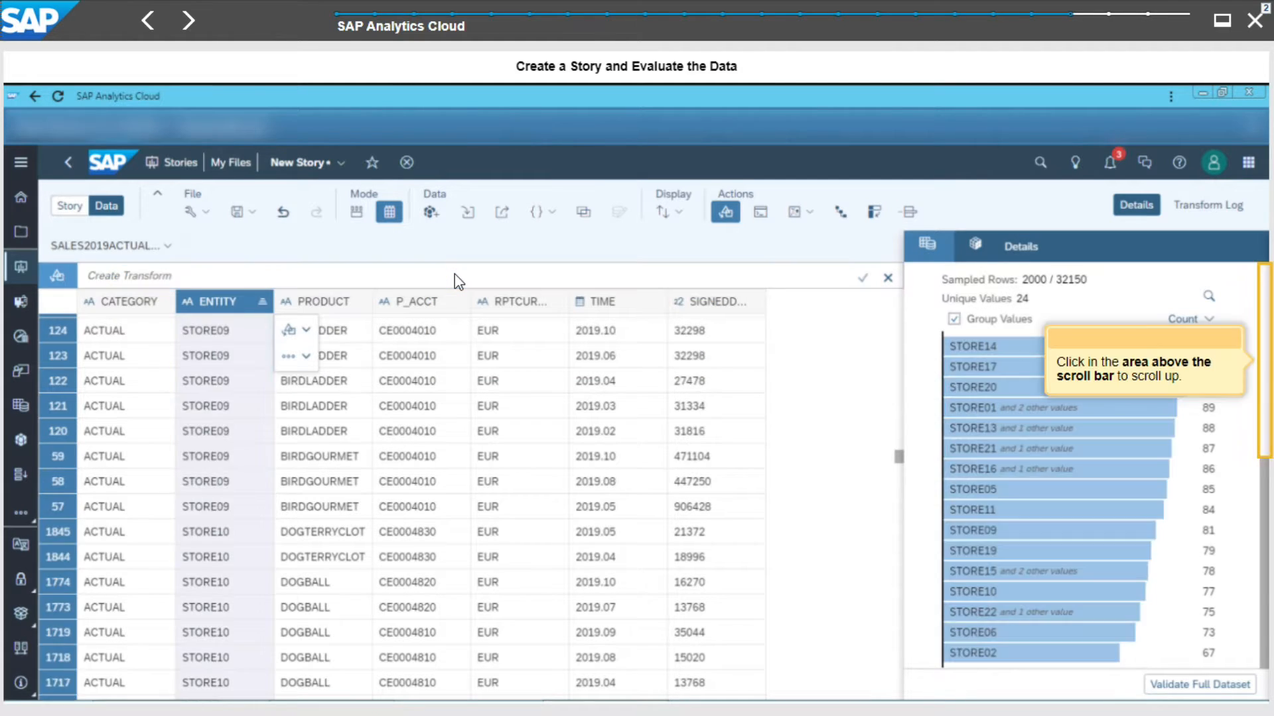
- Scroll up the details panel and select STORE01 in the entity distribution to check the replaced values
click(1262, 360)
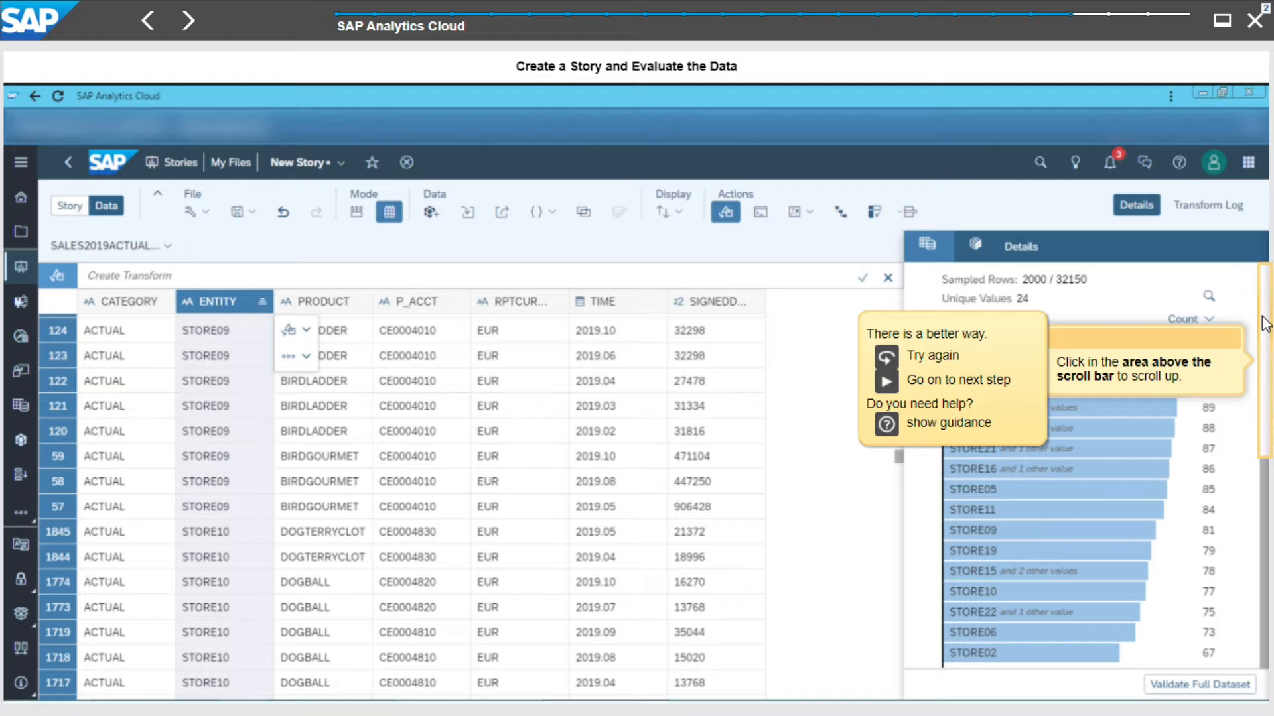
click(1266, 324)
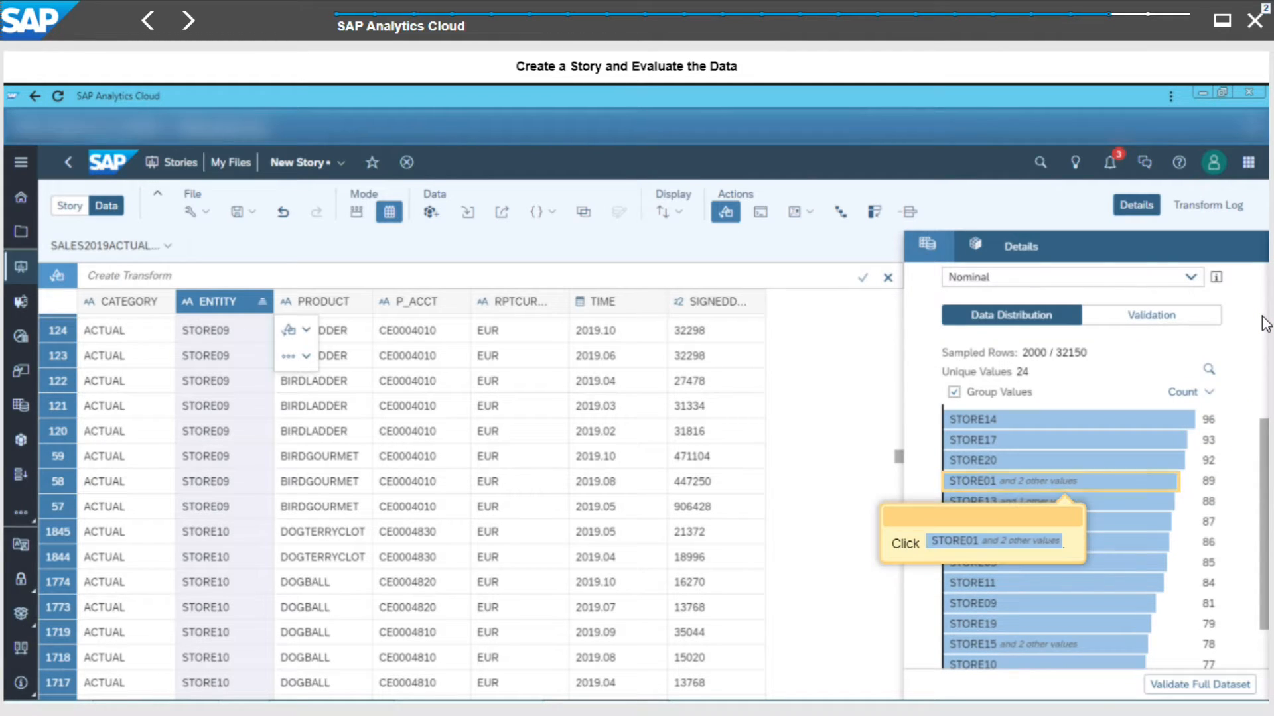
click(1061, 483)
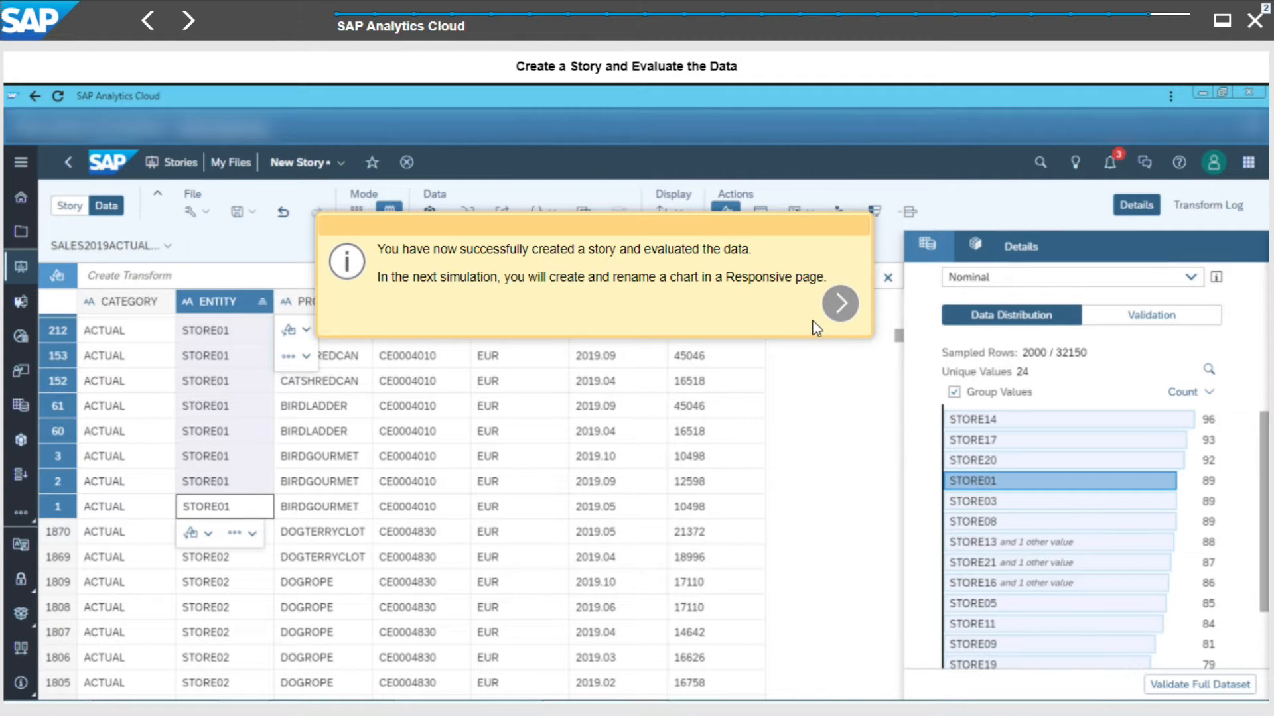
click(841, 304)
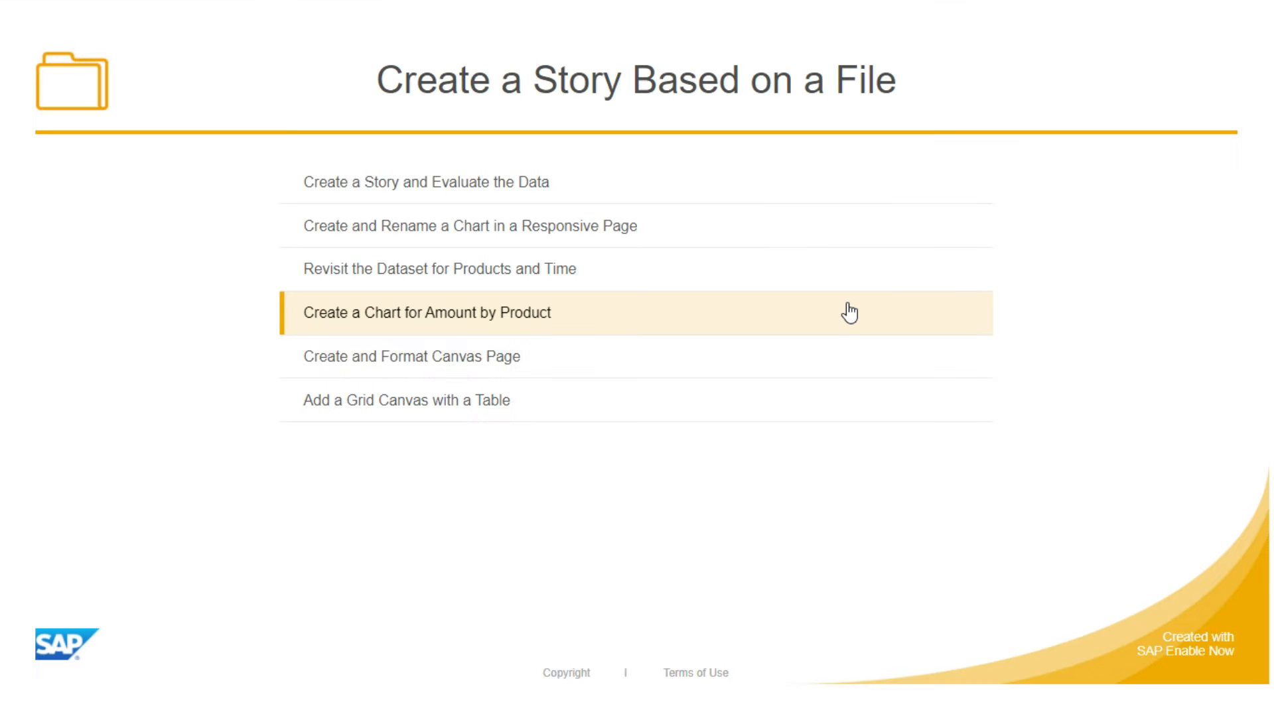
- Switch back to the story page and enter the title Amount by Entity
click(585, 239)
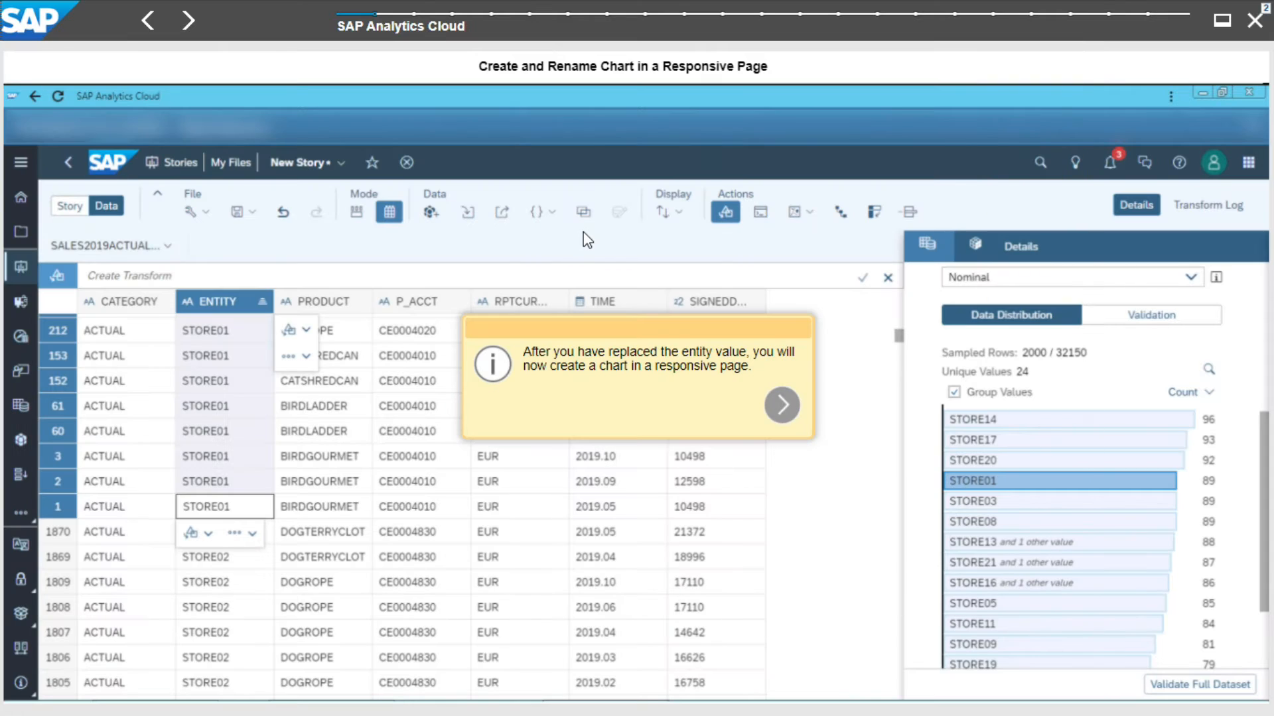
click(794, 412)
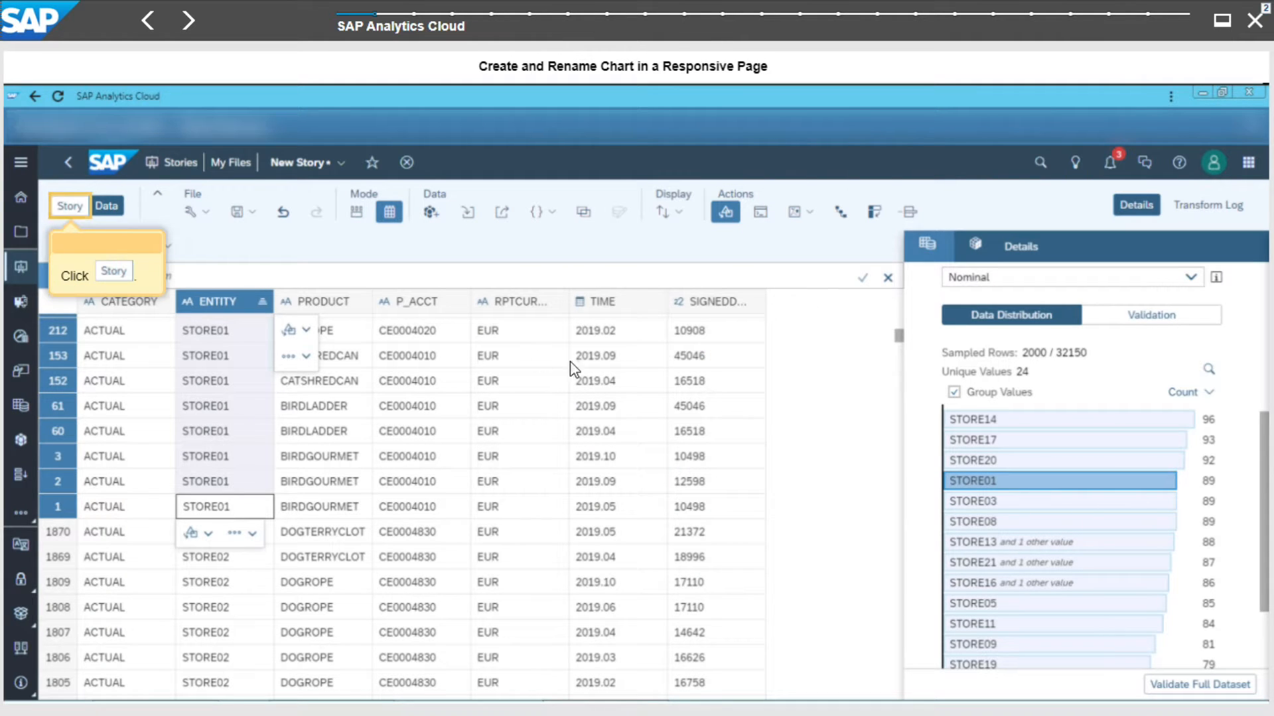
click(71, 207)
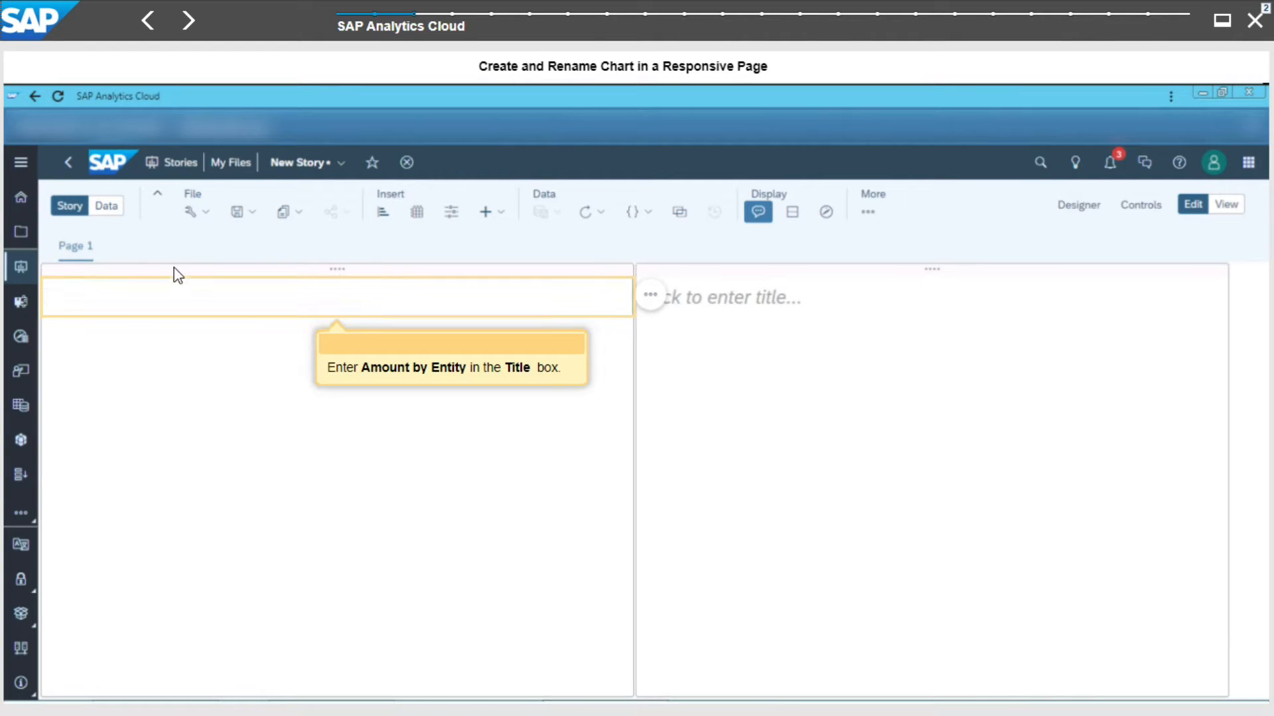
text(Amount by Entity)
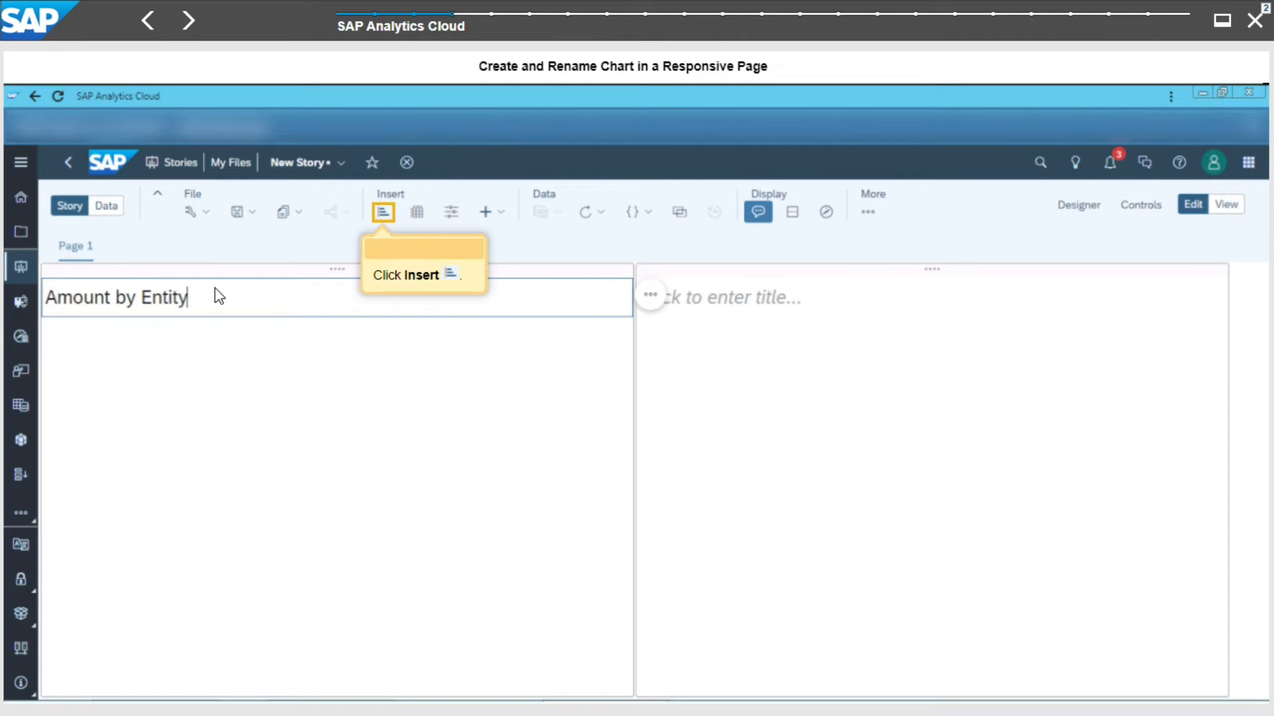
- Insert a chart below the title and add SIGNEDDATA as its measure
click(384, 214)
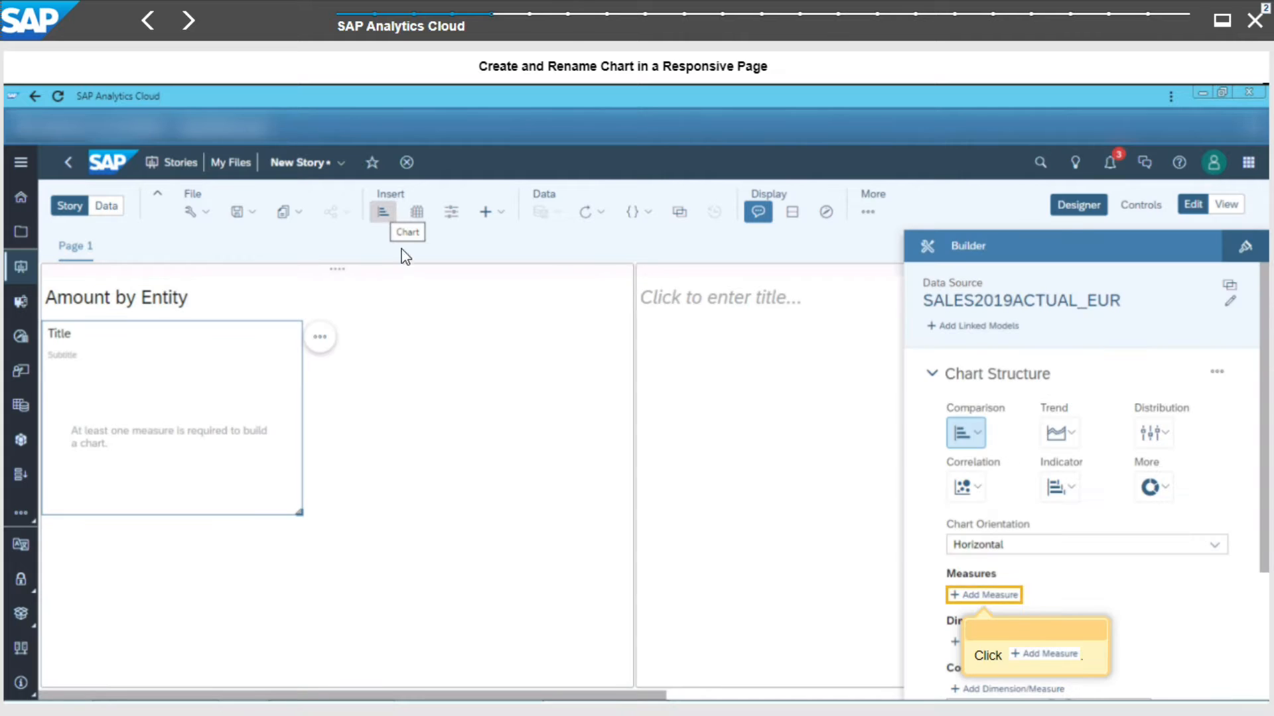
click(1002, 595)
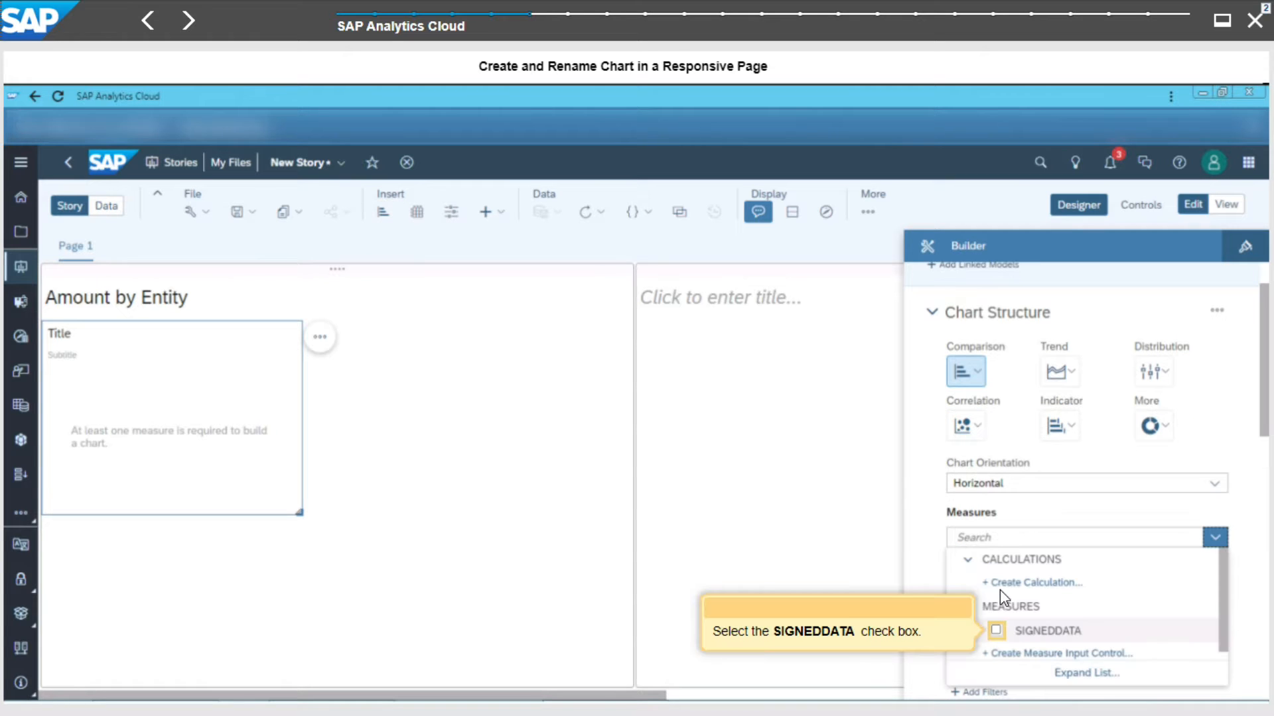
click(997, 629)
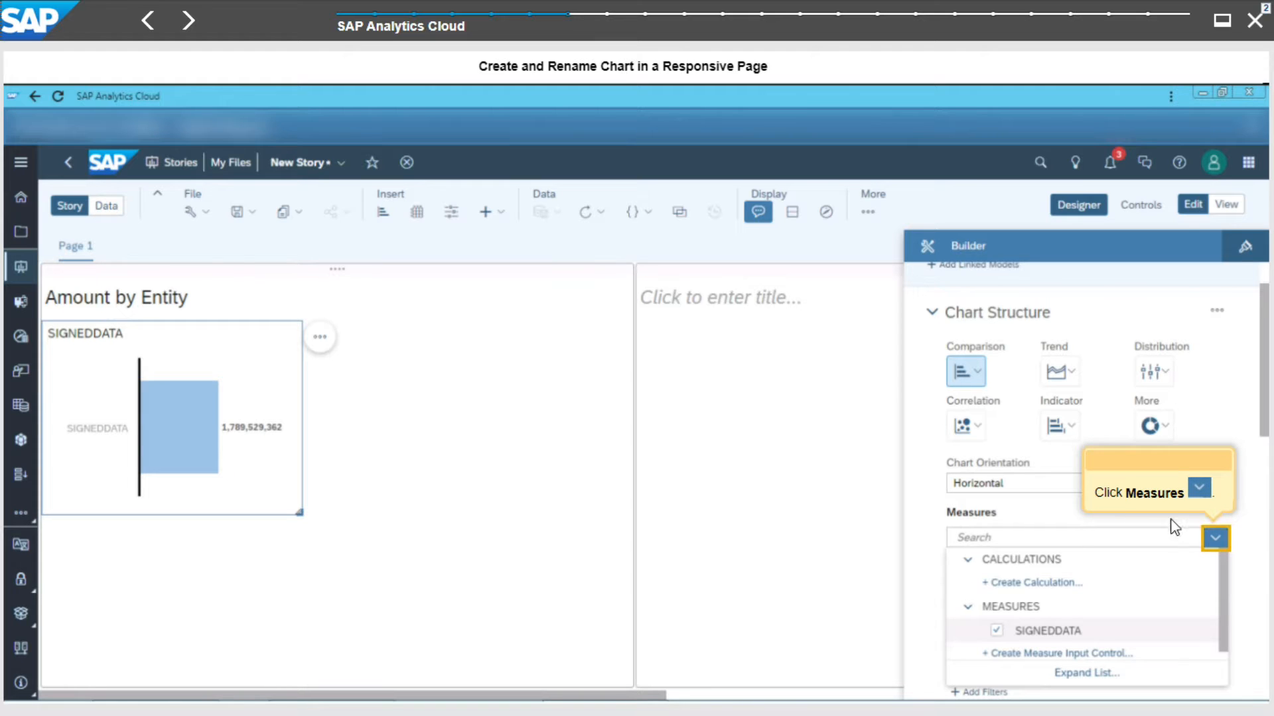
click(1222, 541)
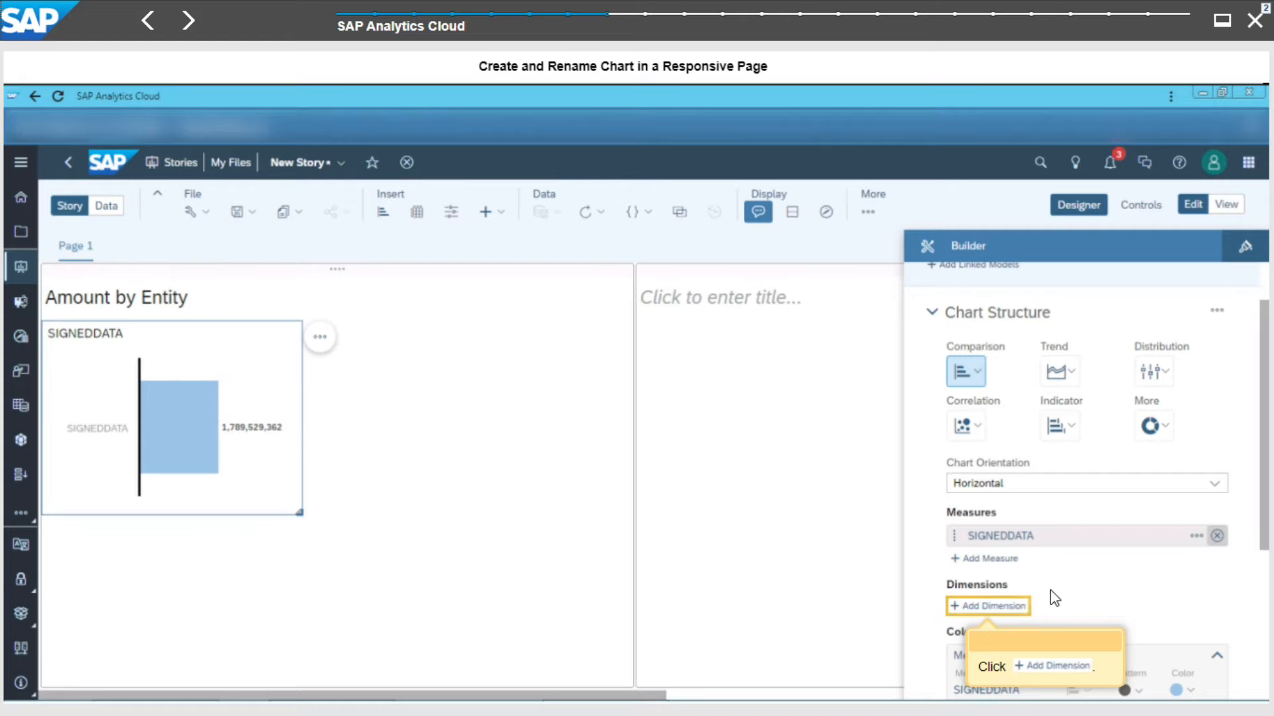
- Add ENTITY as the chart's dimension
click(995, 608)
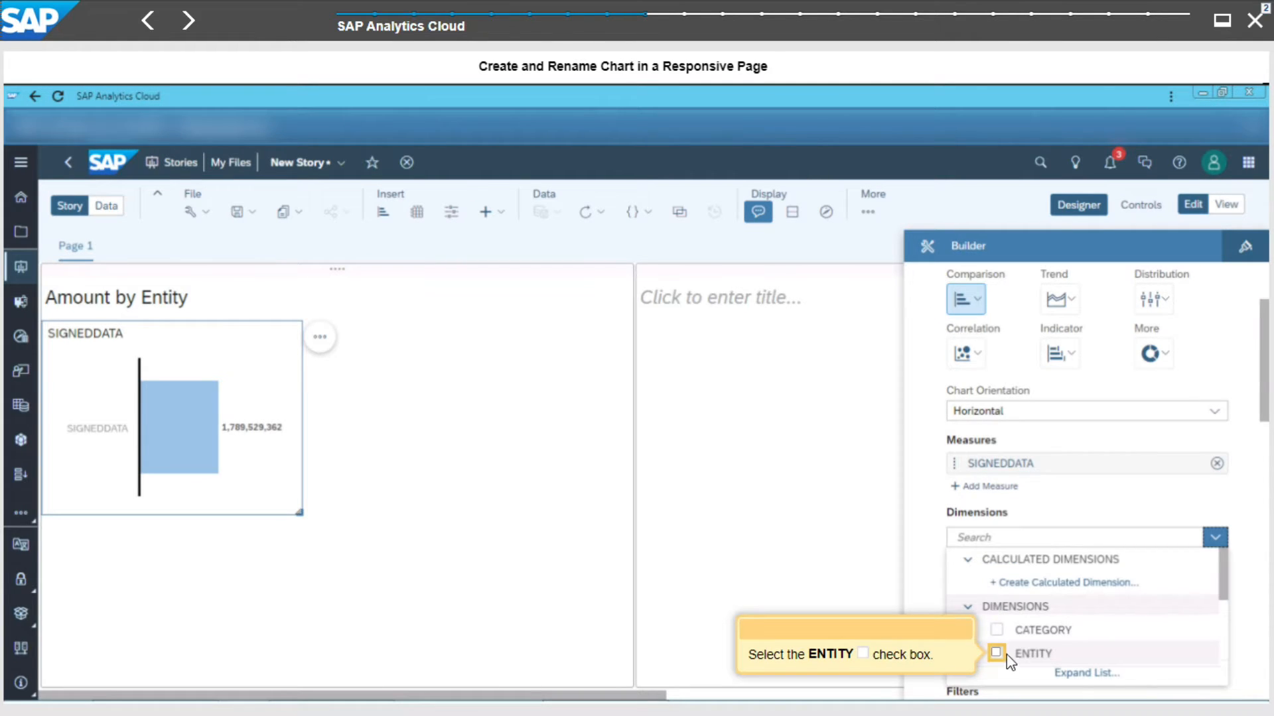
click(998, 654)
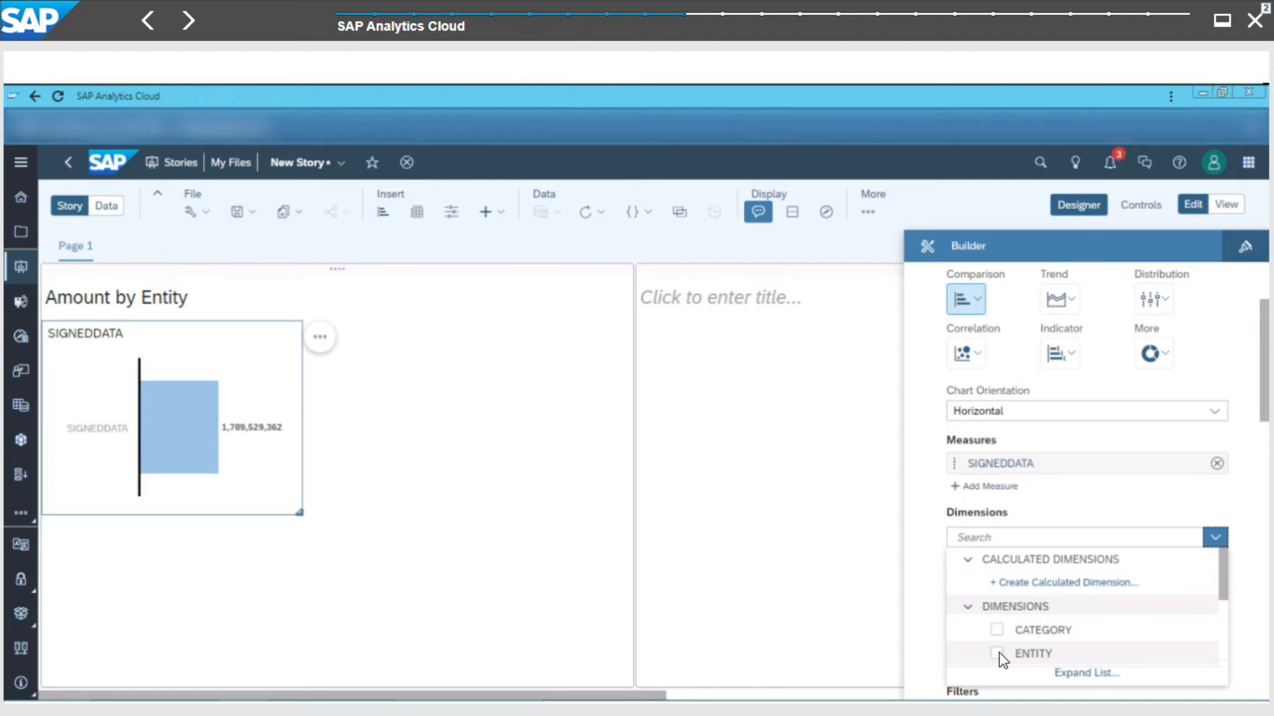
click(1214, 541)
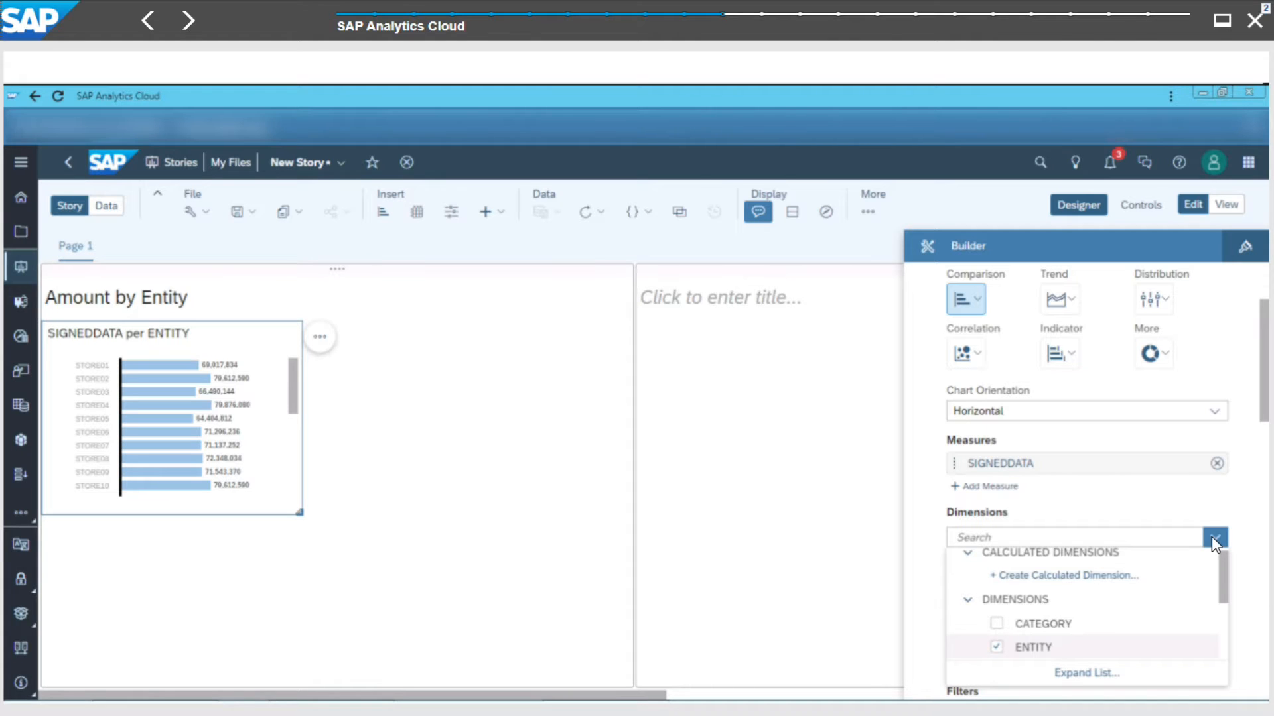
- Enlarge the chart to fill most of the left page area
click(304, 513)
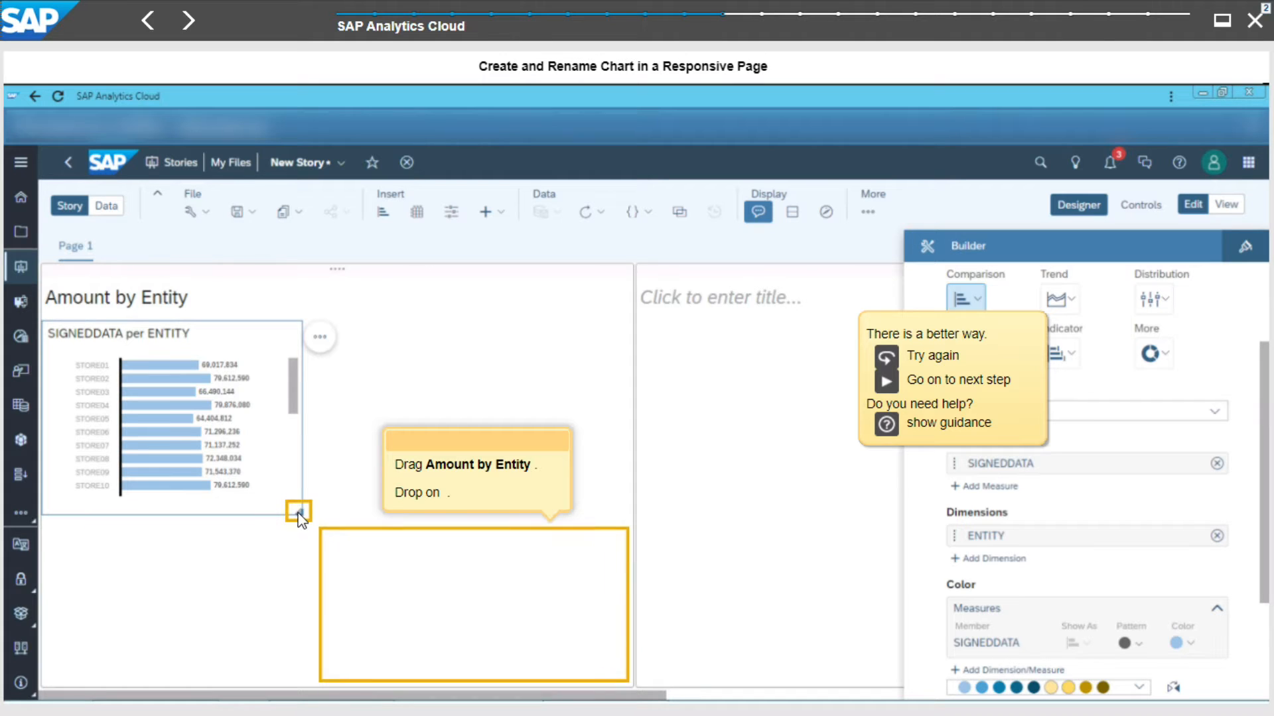
drag(309, 519, 447, 647)
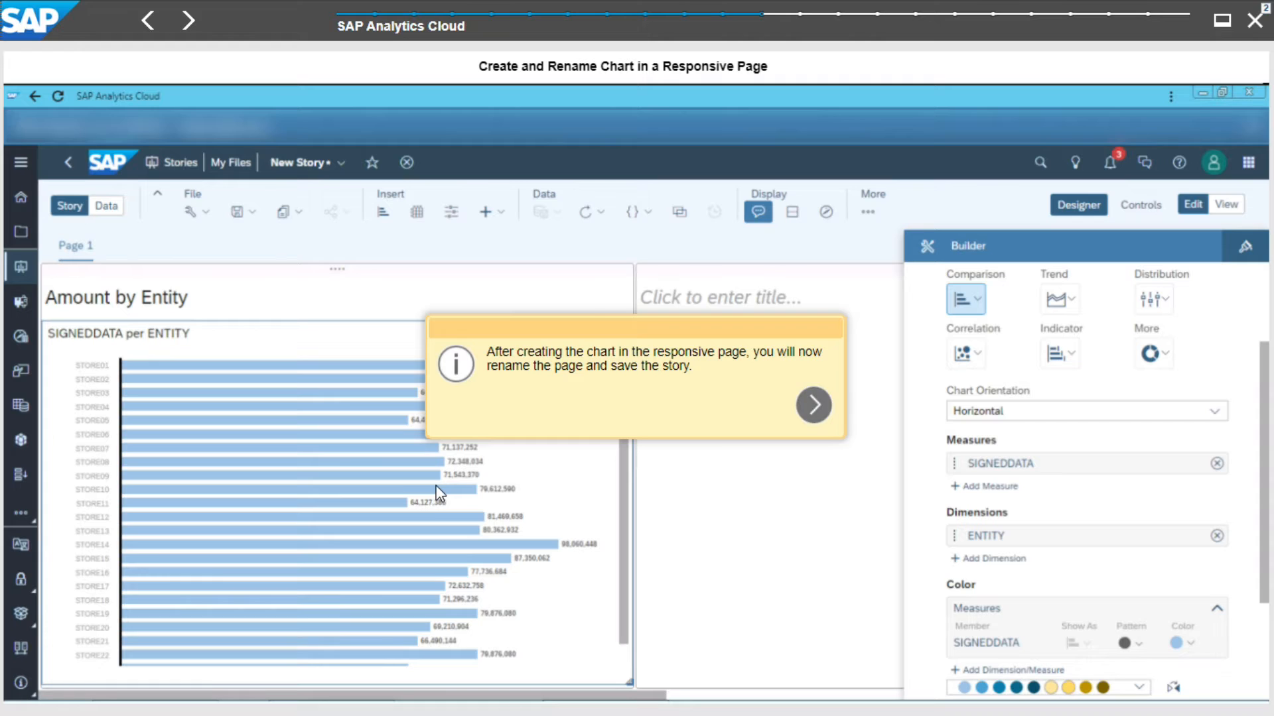
click(813, 404)
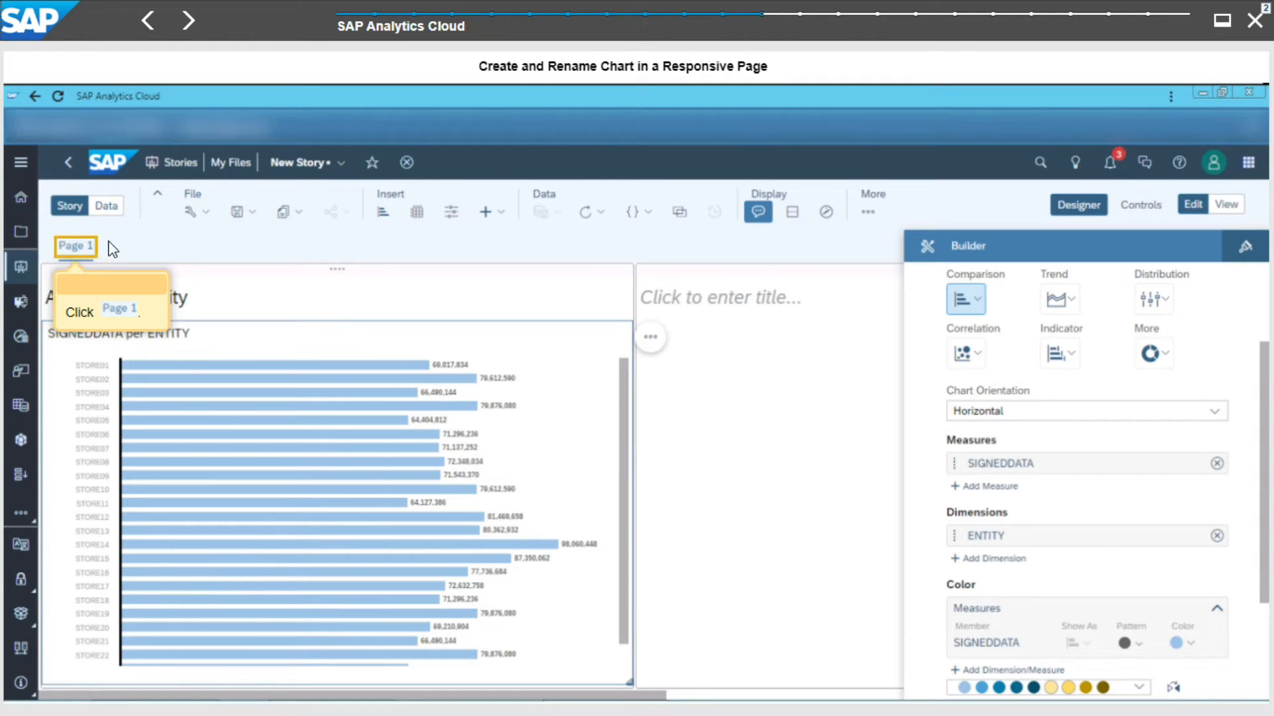
- Rename the page to Amount by Entity & Product
click(90, 251)
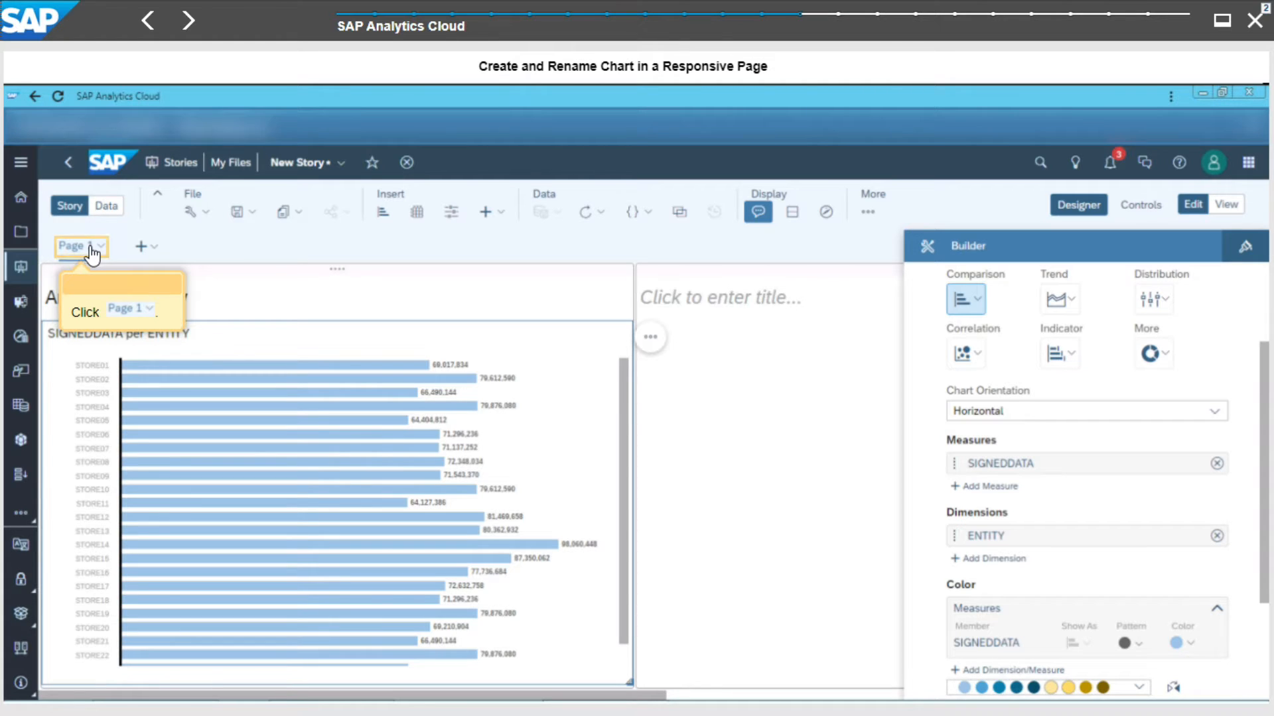
click(91, 250)
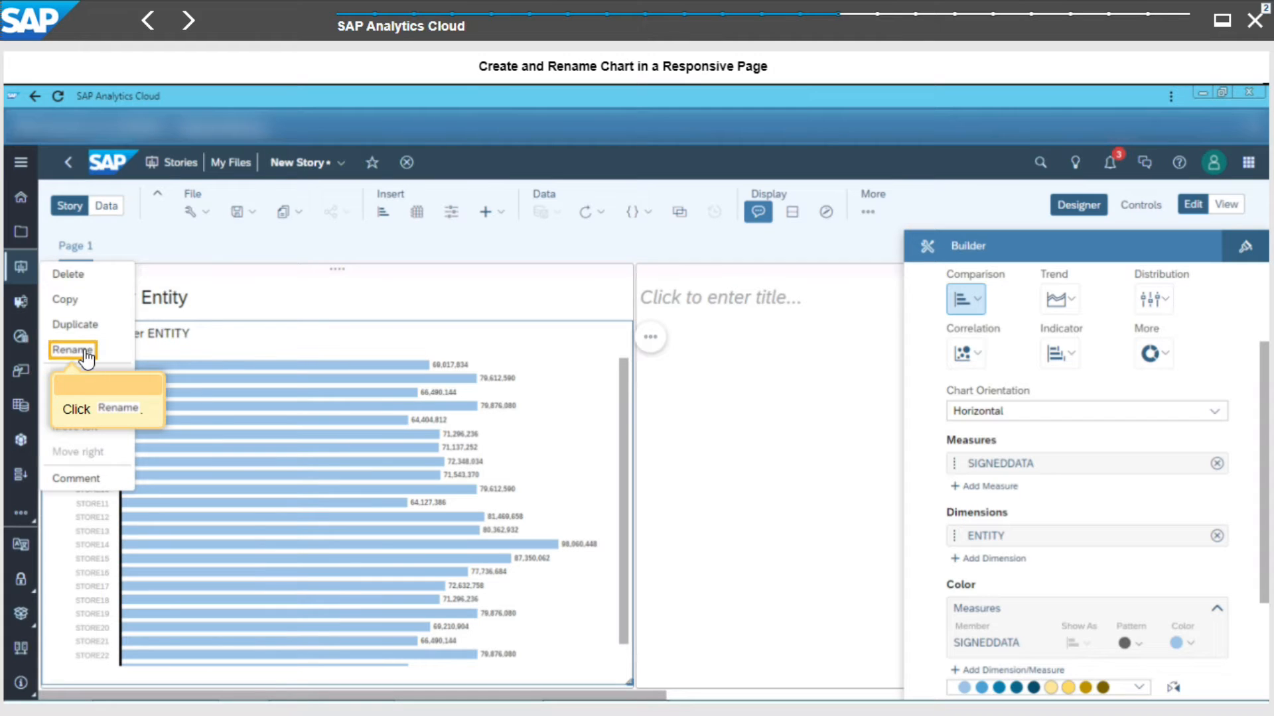
click(93, 354)
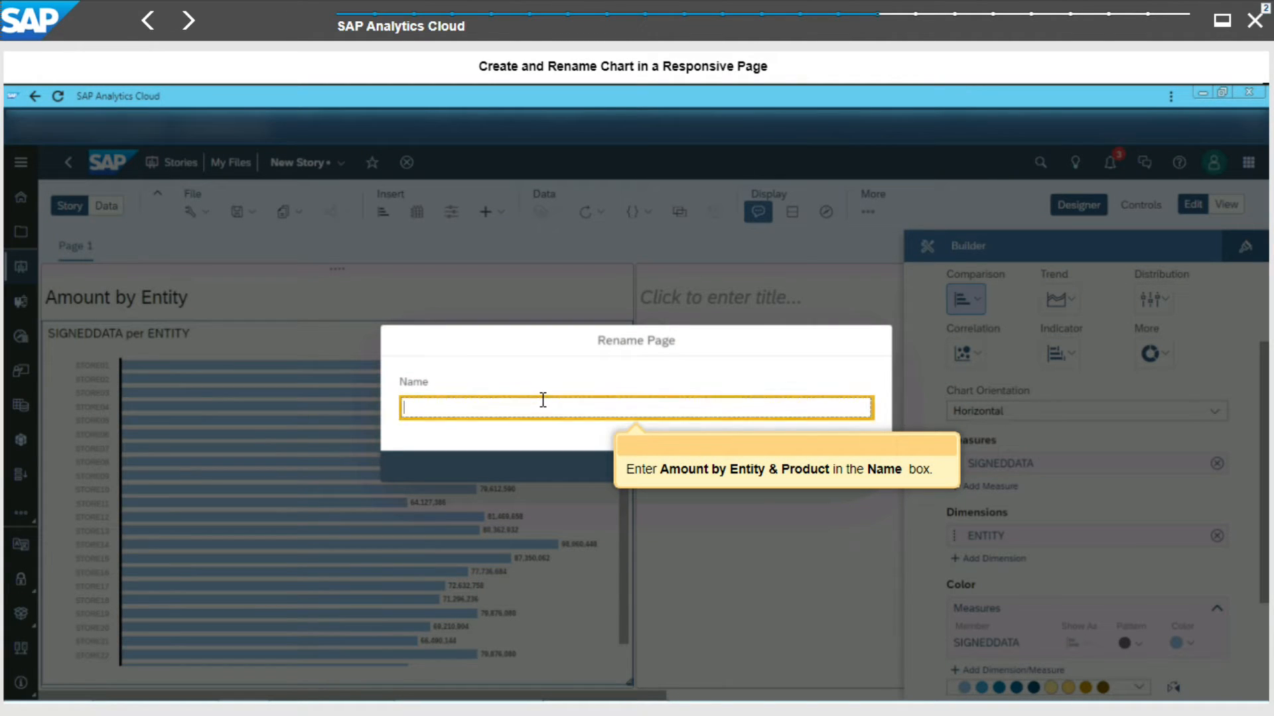
text(ABE)
key(Return)
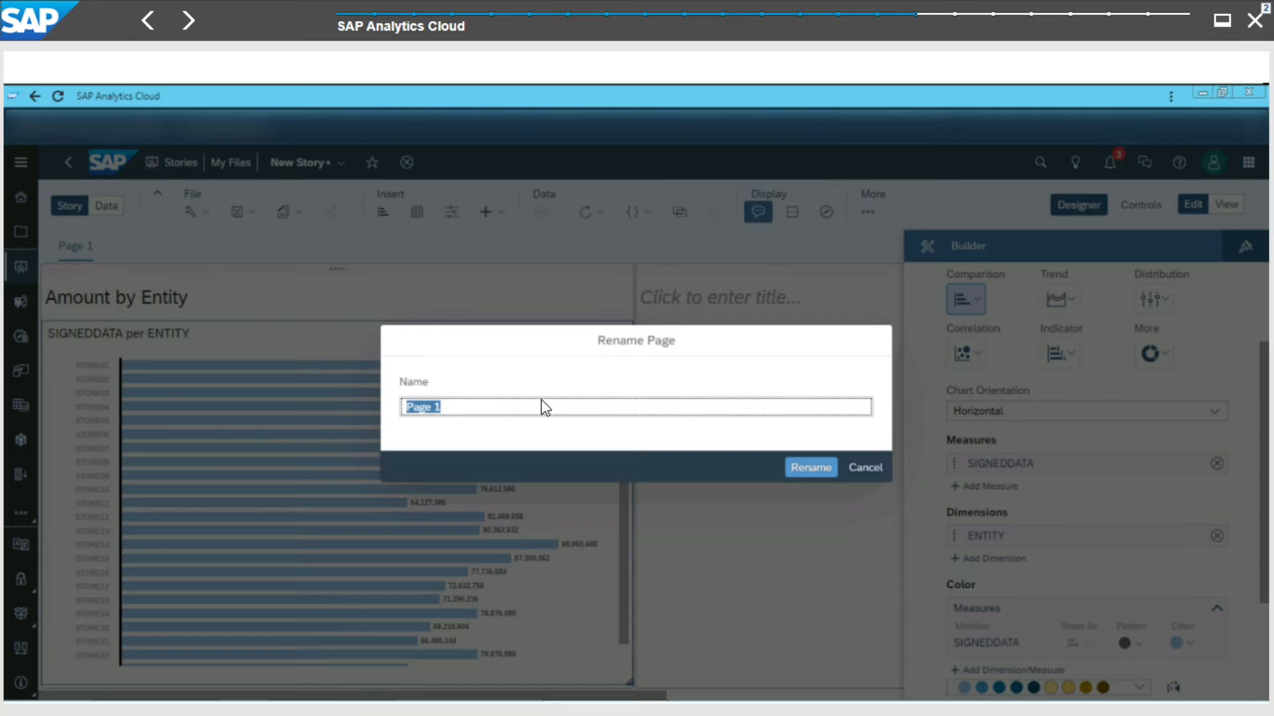
text(Amount by Entity & Product)
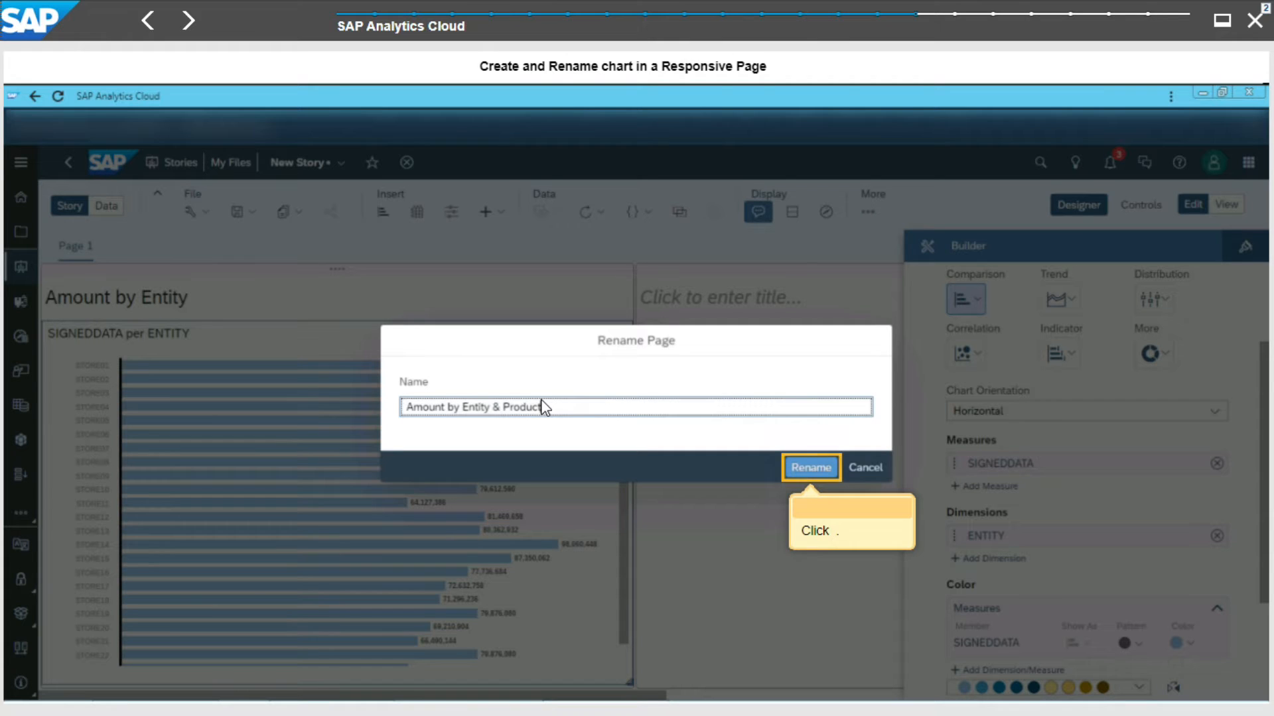
click(810, 473)
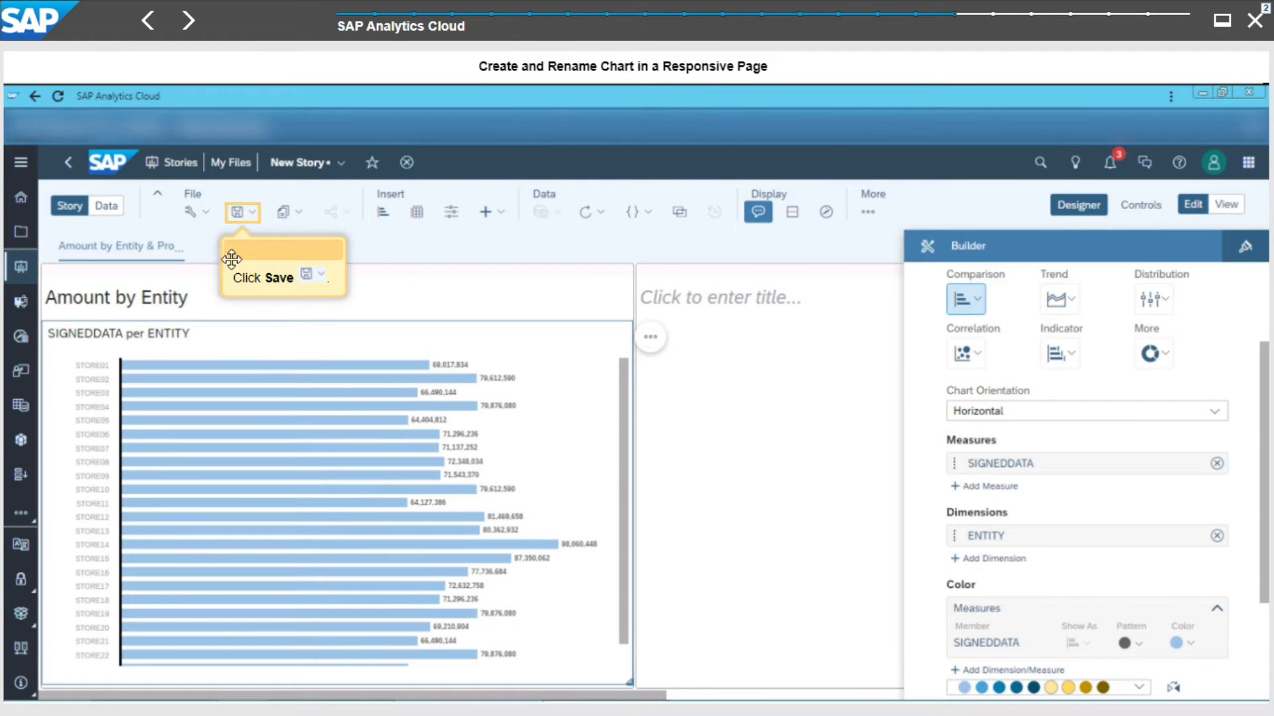
- Save the story as U01S_Sales with the description U01 Story with Sales Values from a File
click(252, 212)
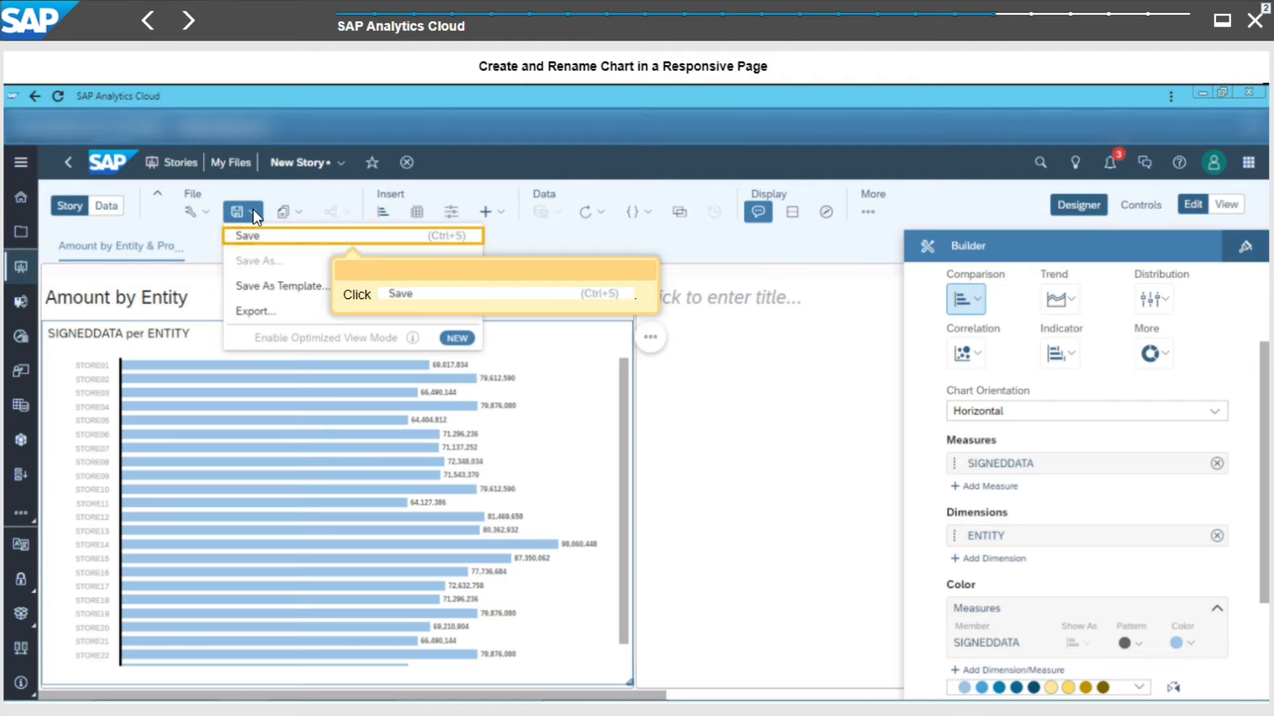
click(254, 237)
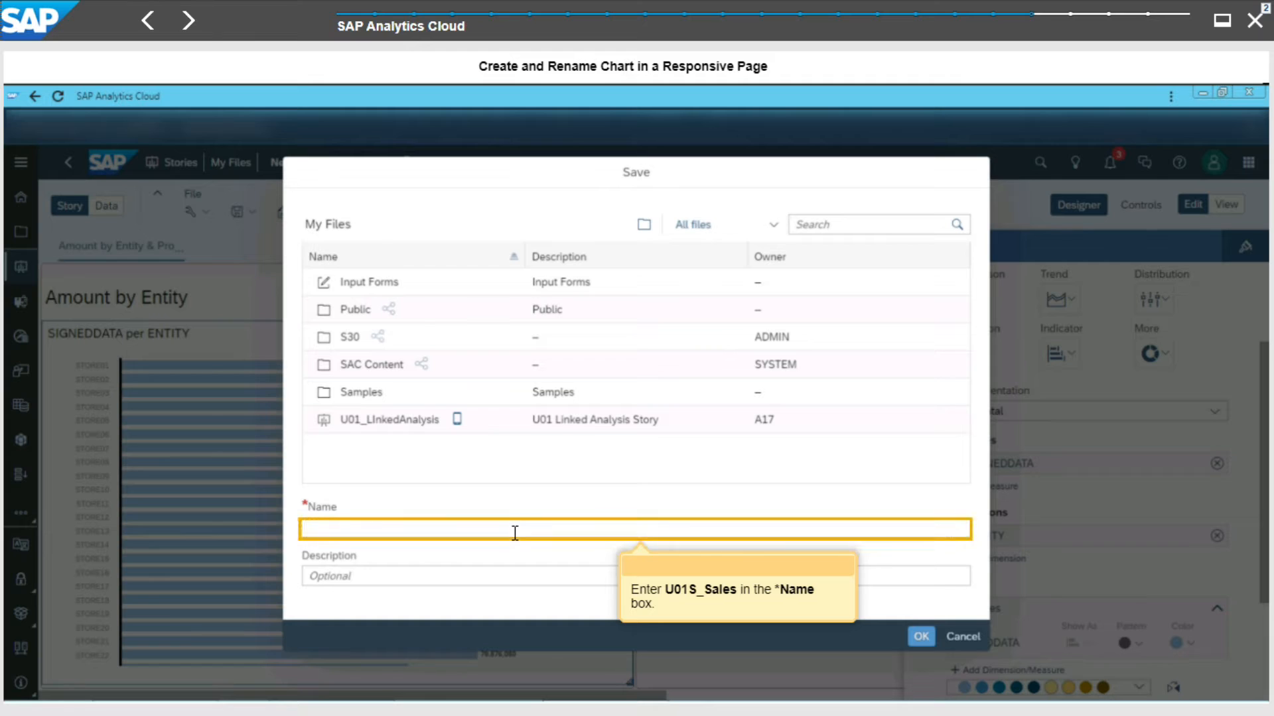
click(515, 533)
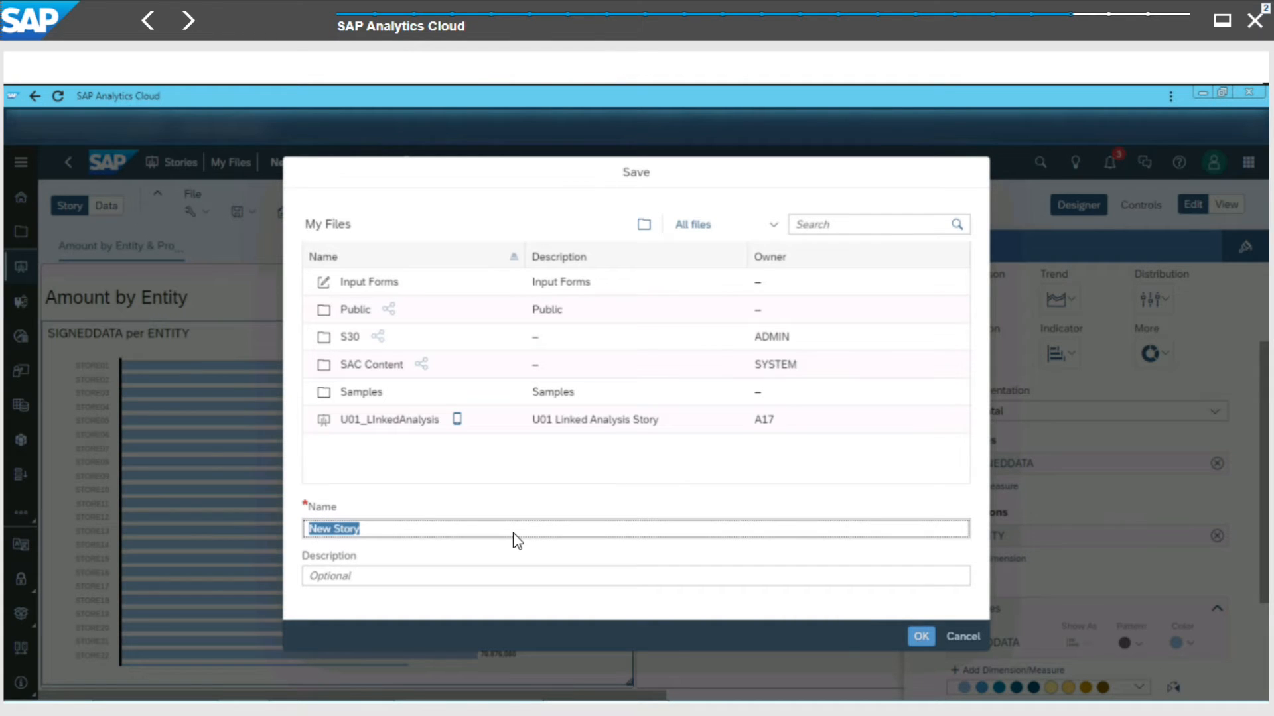
text(U01S_Sales)
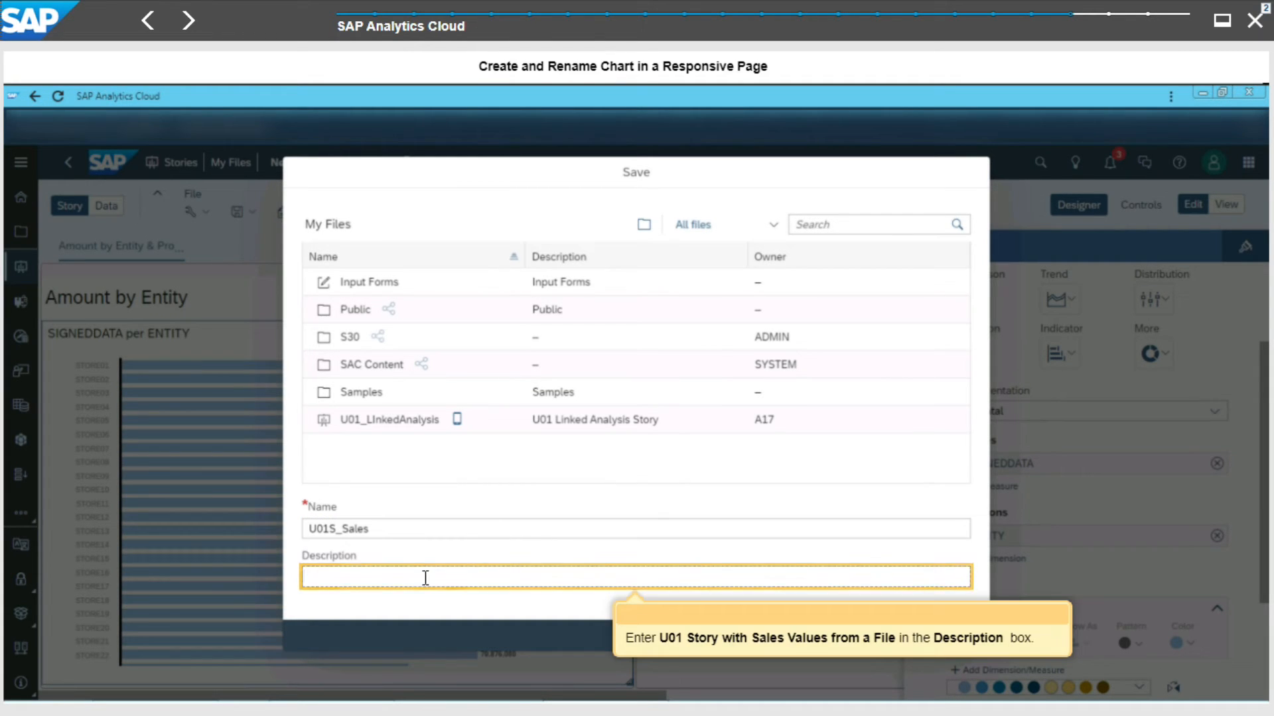
click(425, 580)
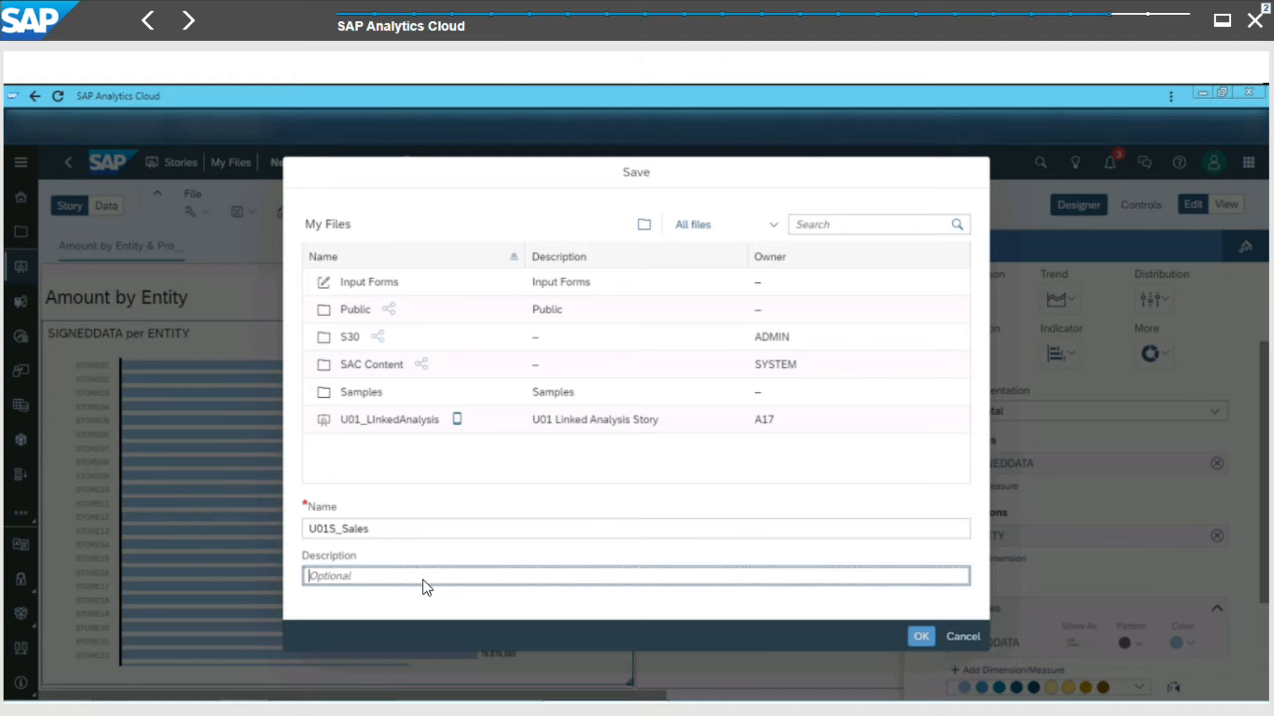
text(U01 Story with Sales Values from a File)
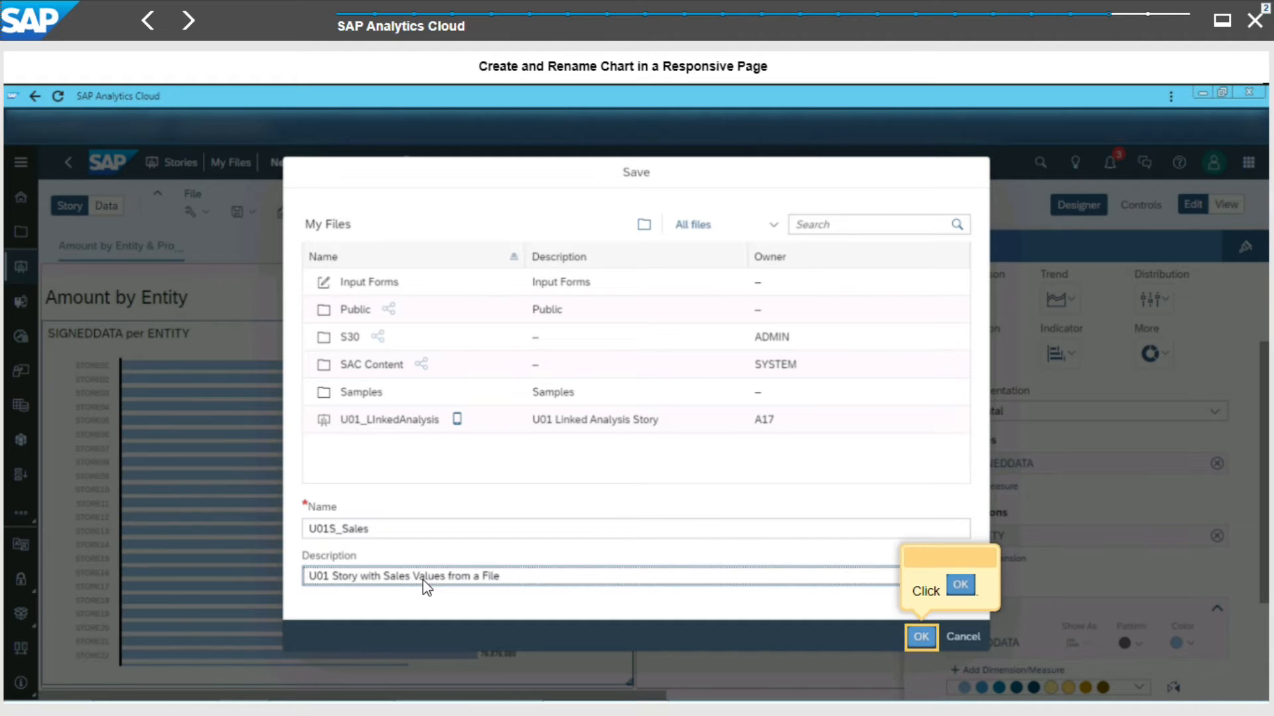
click(922, 636)
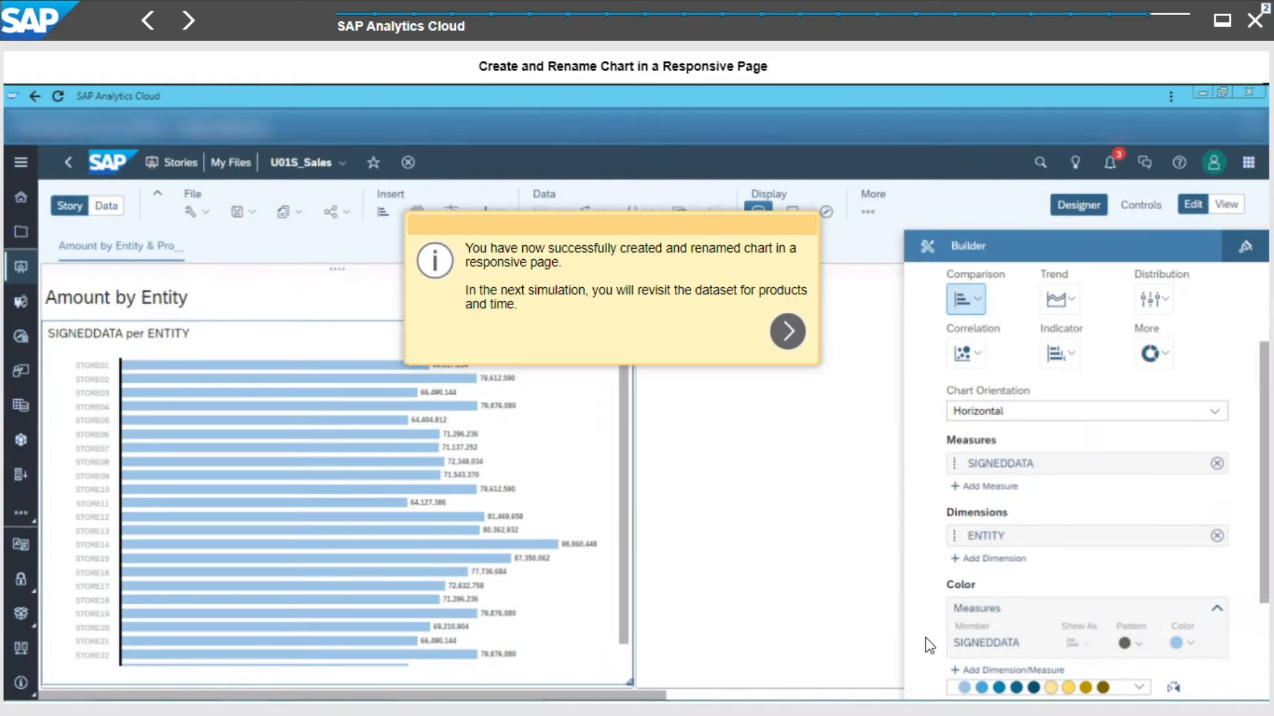
click(790, 332)
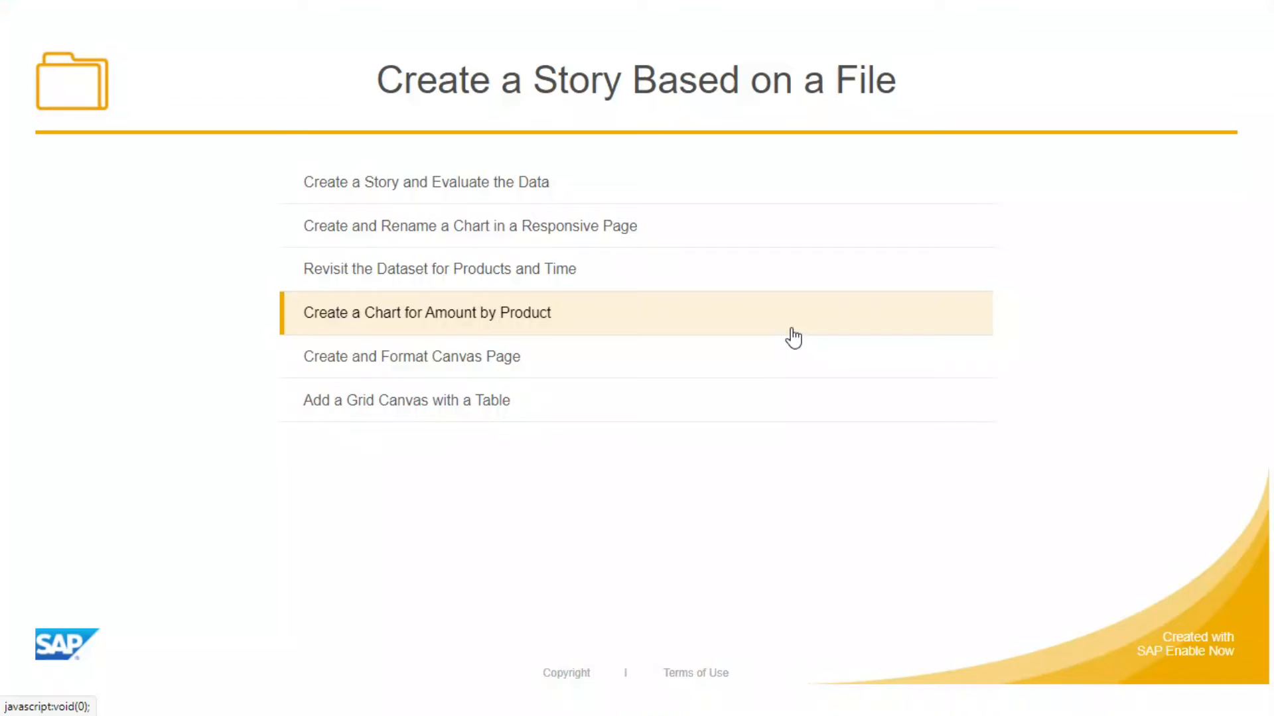
- Open the data view and review the details of the TIME and PRODUCT columns
click(544, 272)
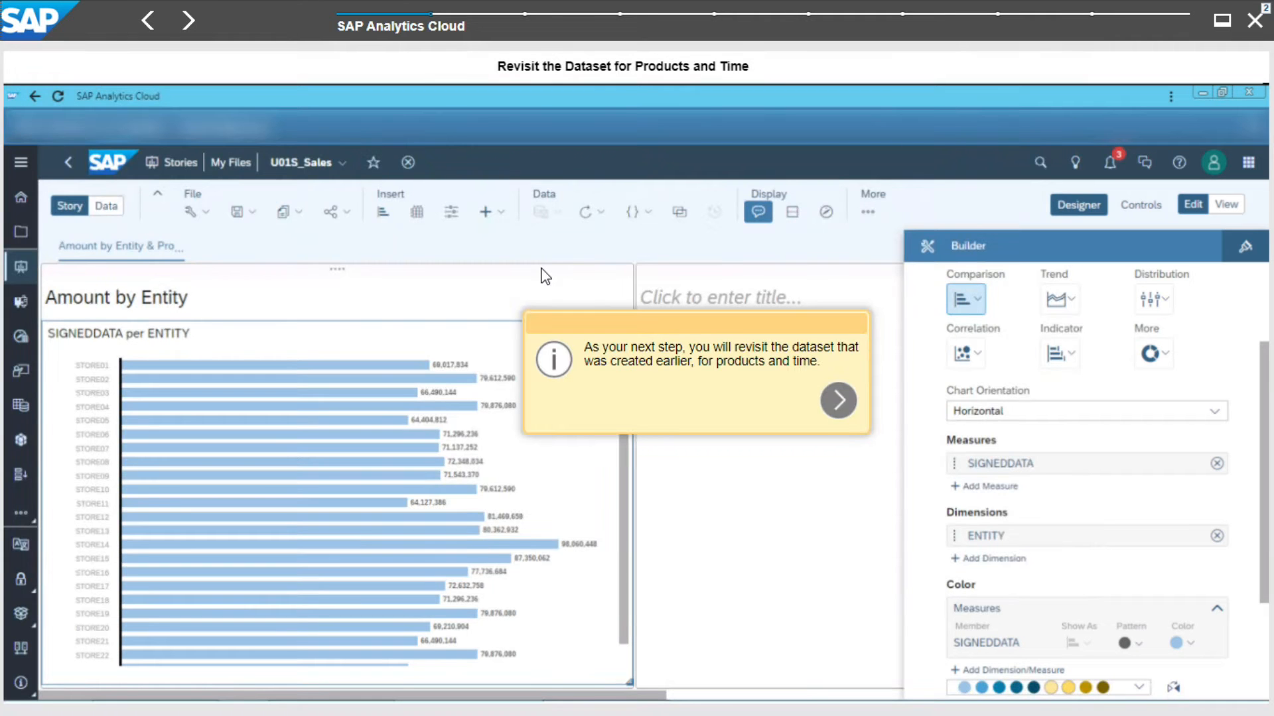
click(840, 406)
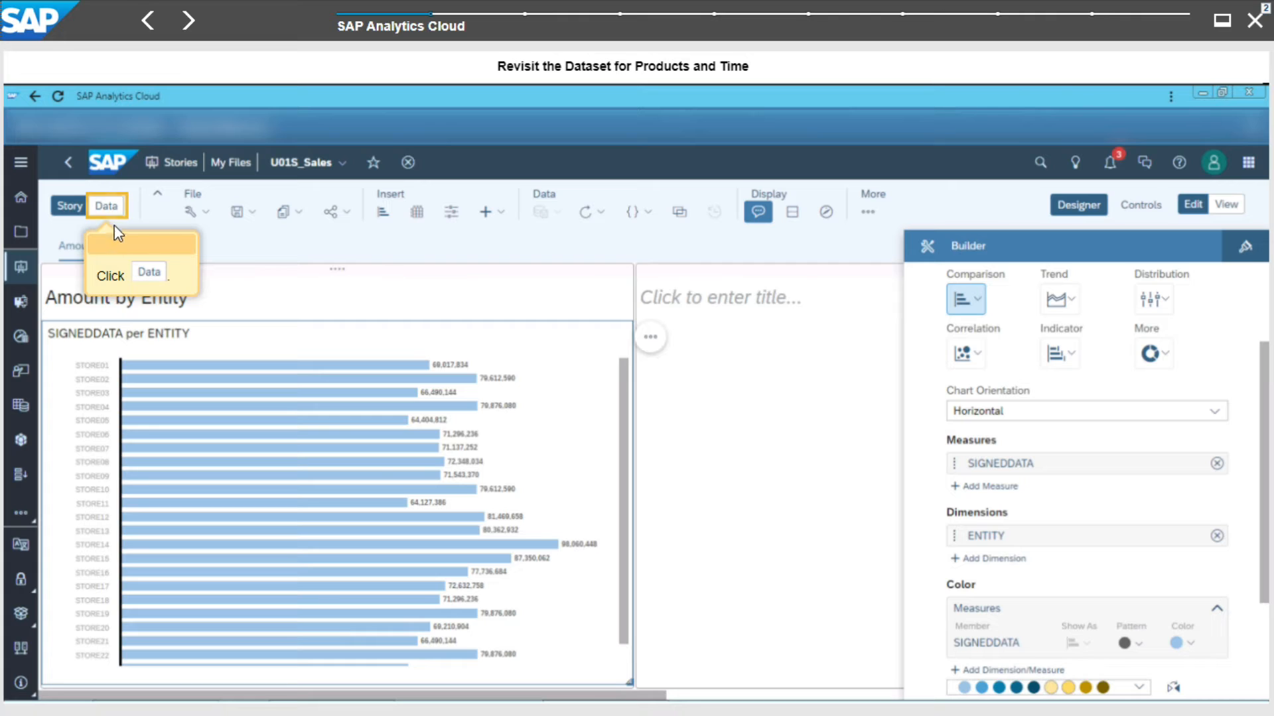
click(108, 206)
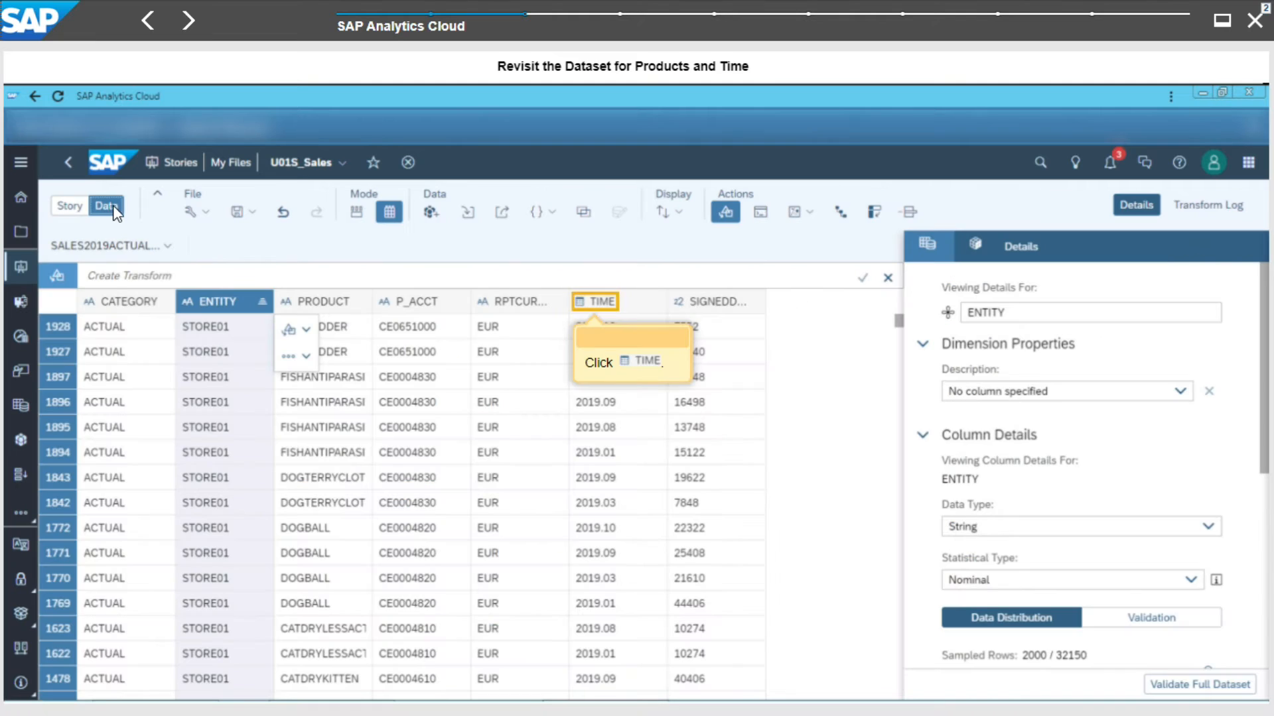
click(600, 305)
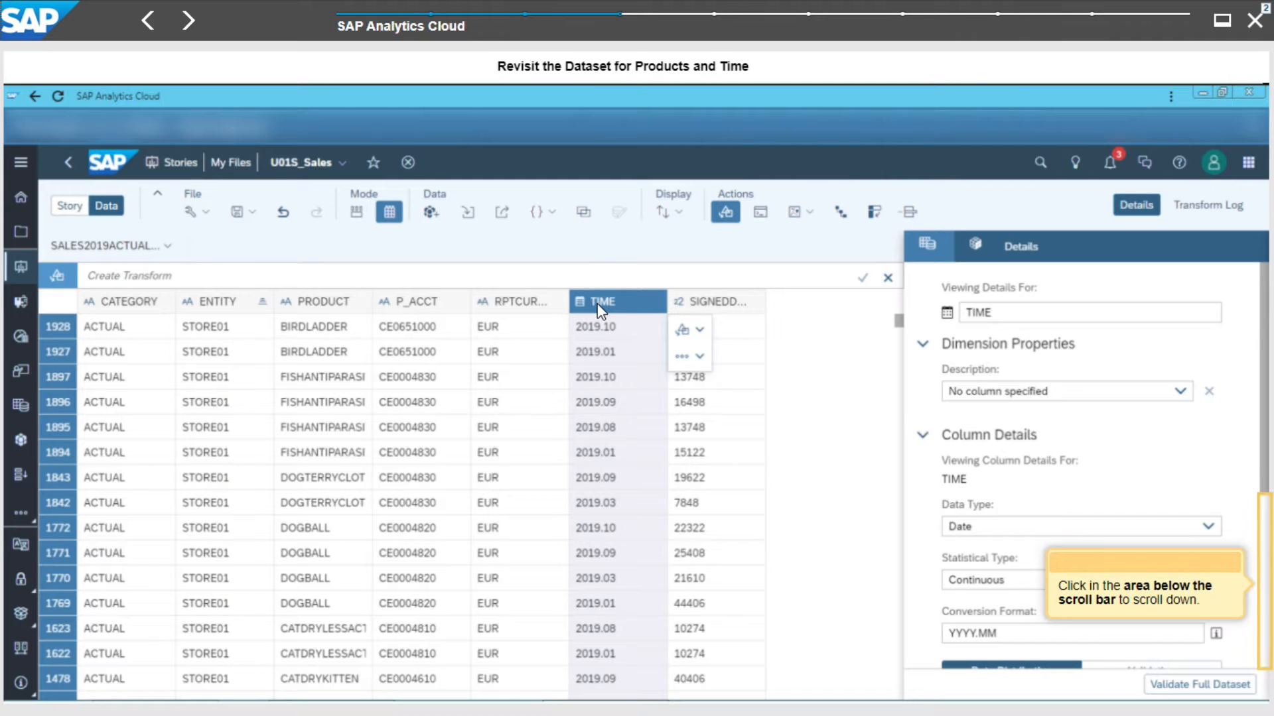
click(1266, 558)
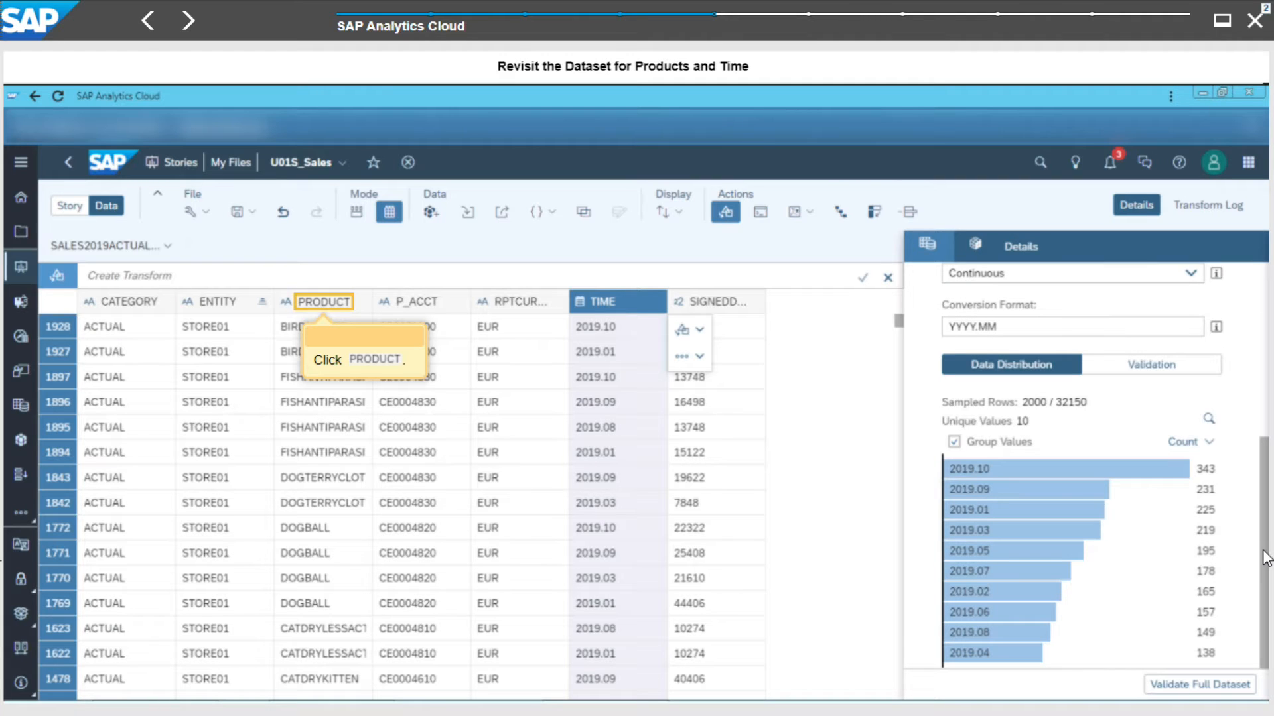
click(317, 301)
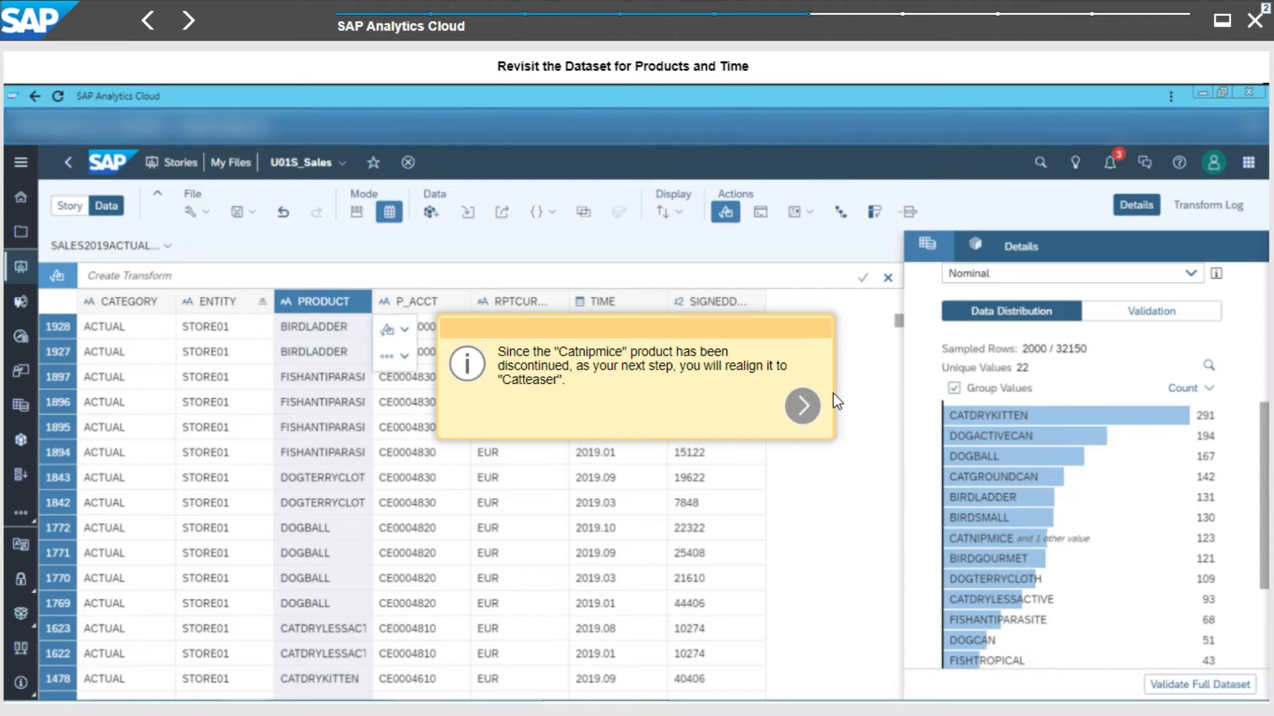
click(806, 416)
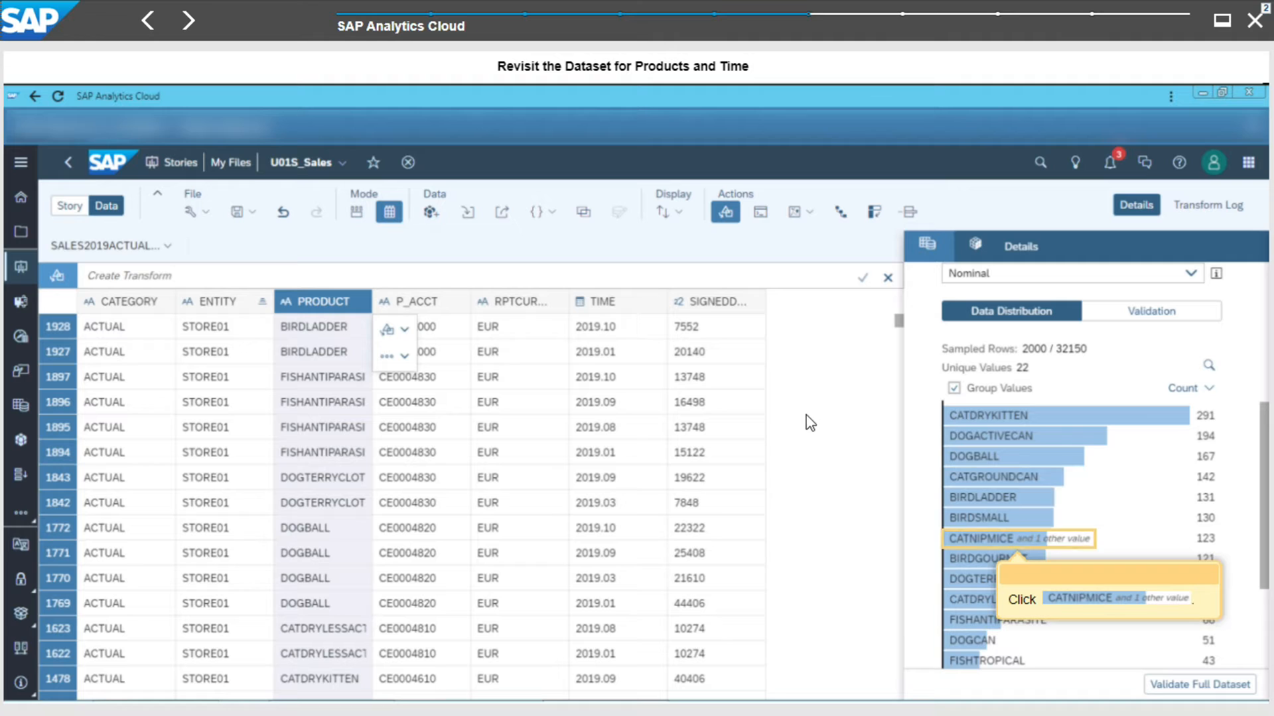
- Replace the PRODUCT value CATNIPMICE with CATTEASER
click(1015, 537)
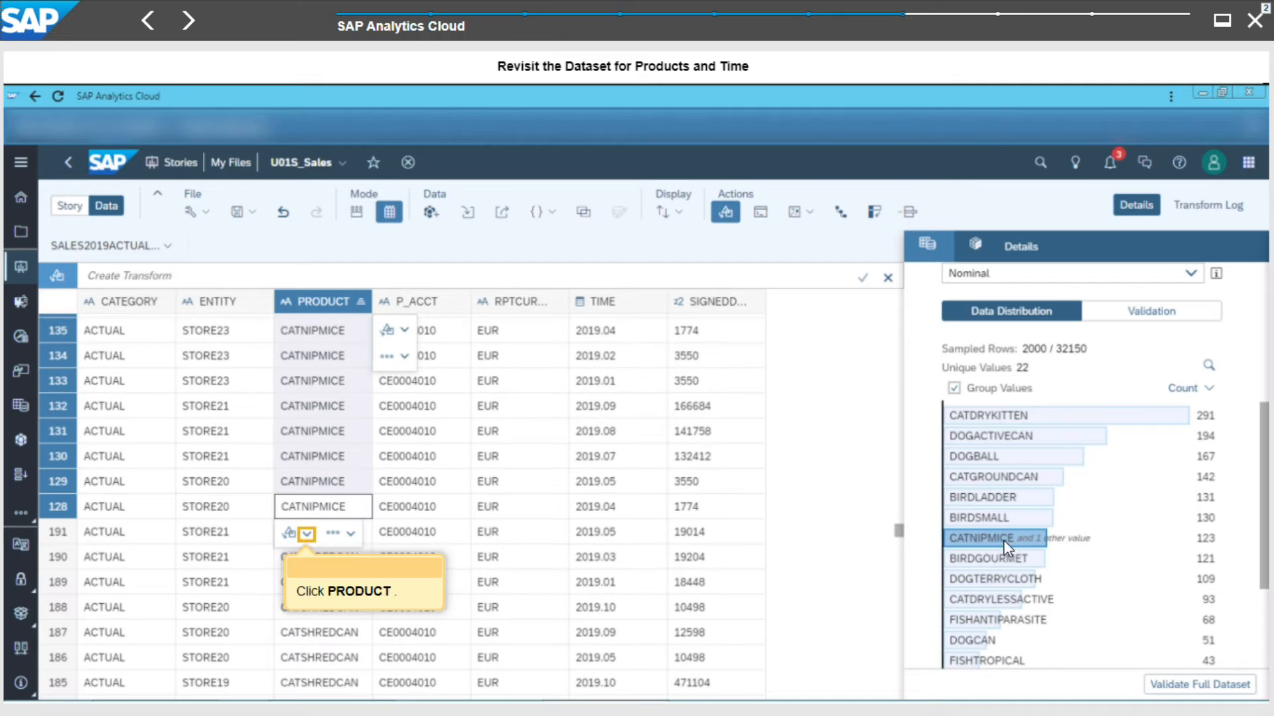
click(307, 534)
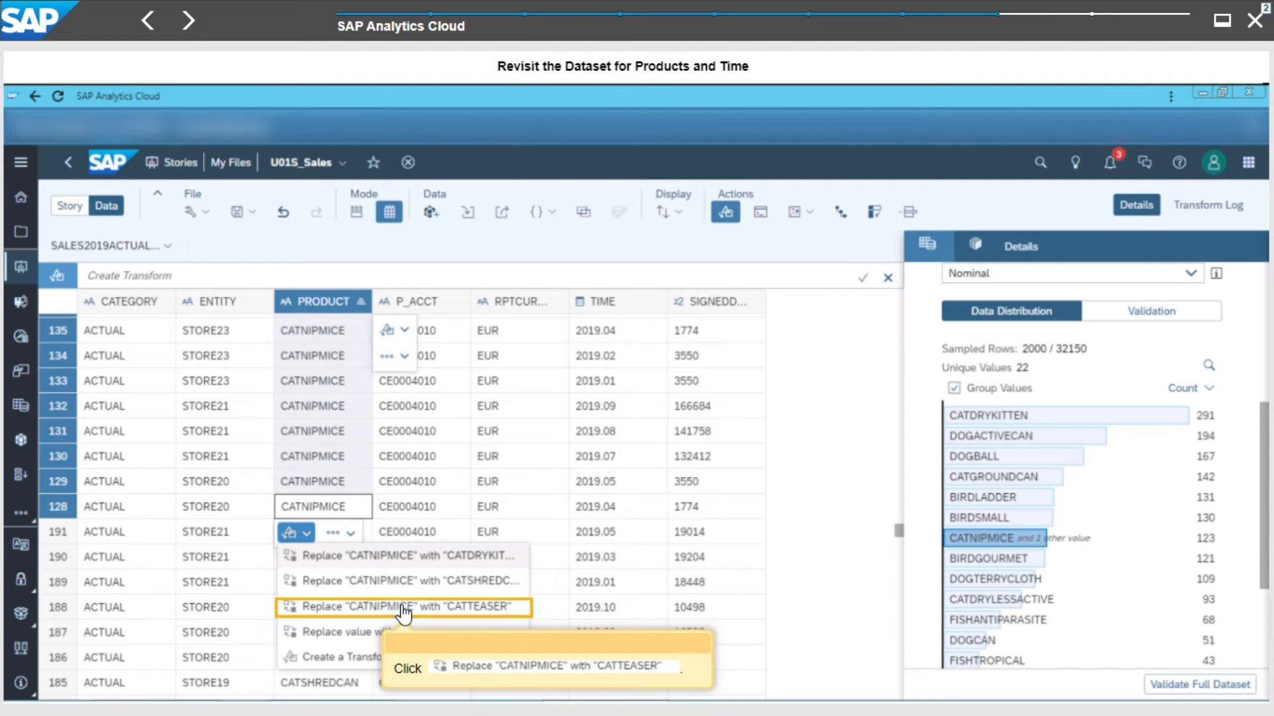
click(404, 611)
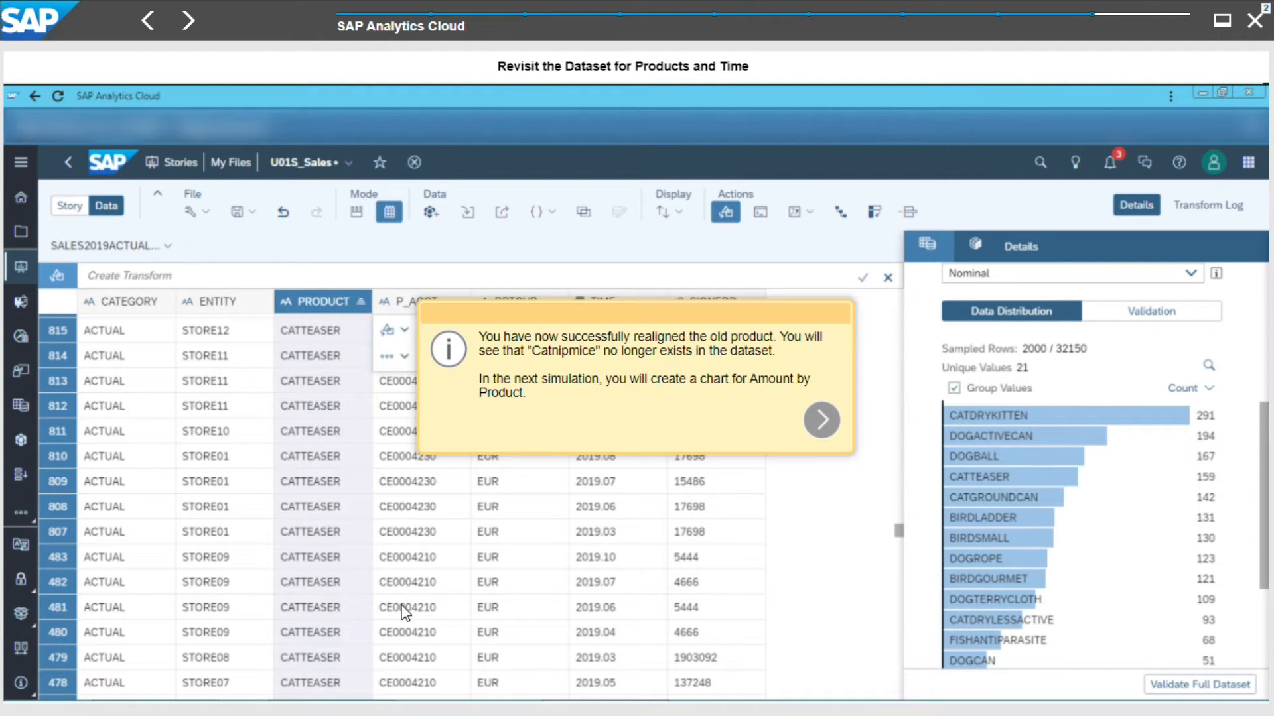
click(817, 417)
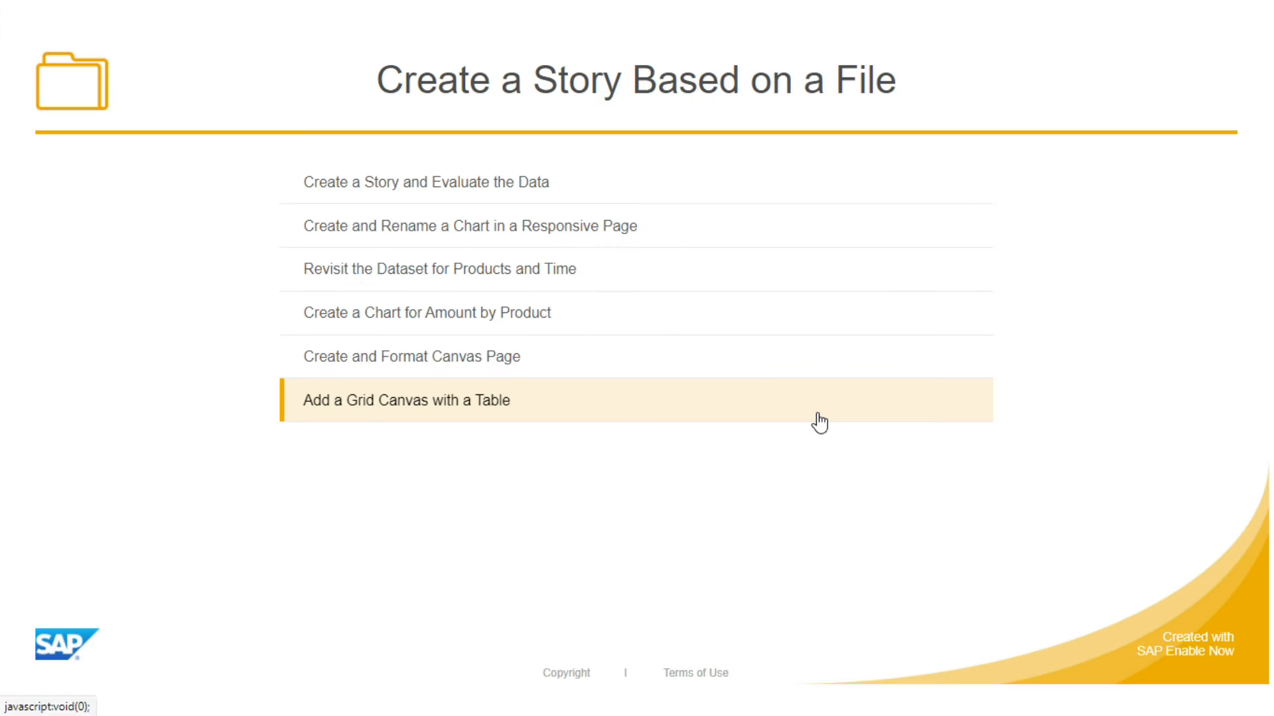
- Switch from the data view back to the story page
click(577, 318)
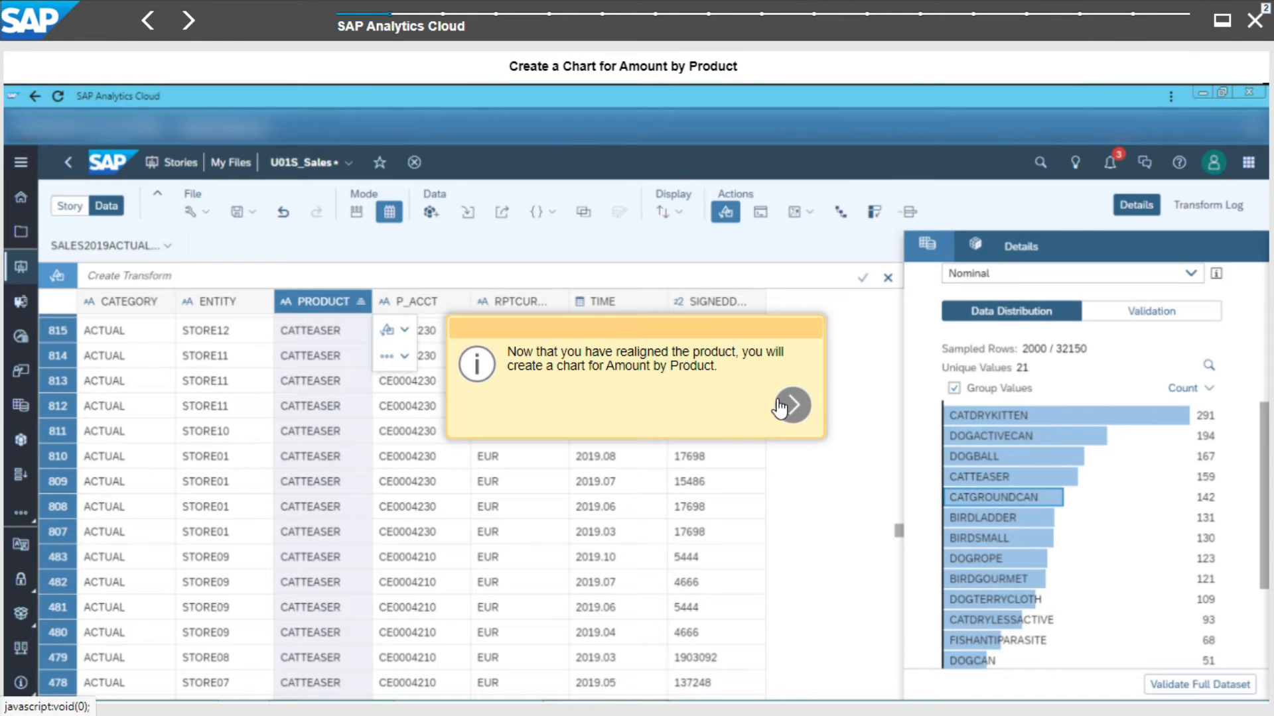
click(790, 404)
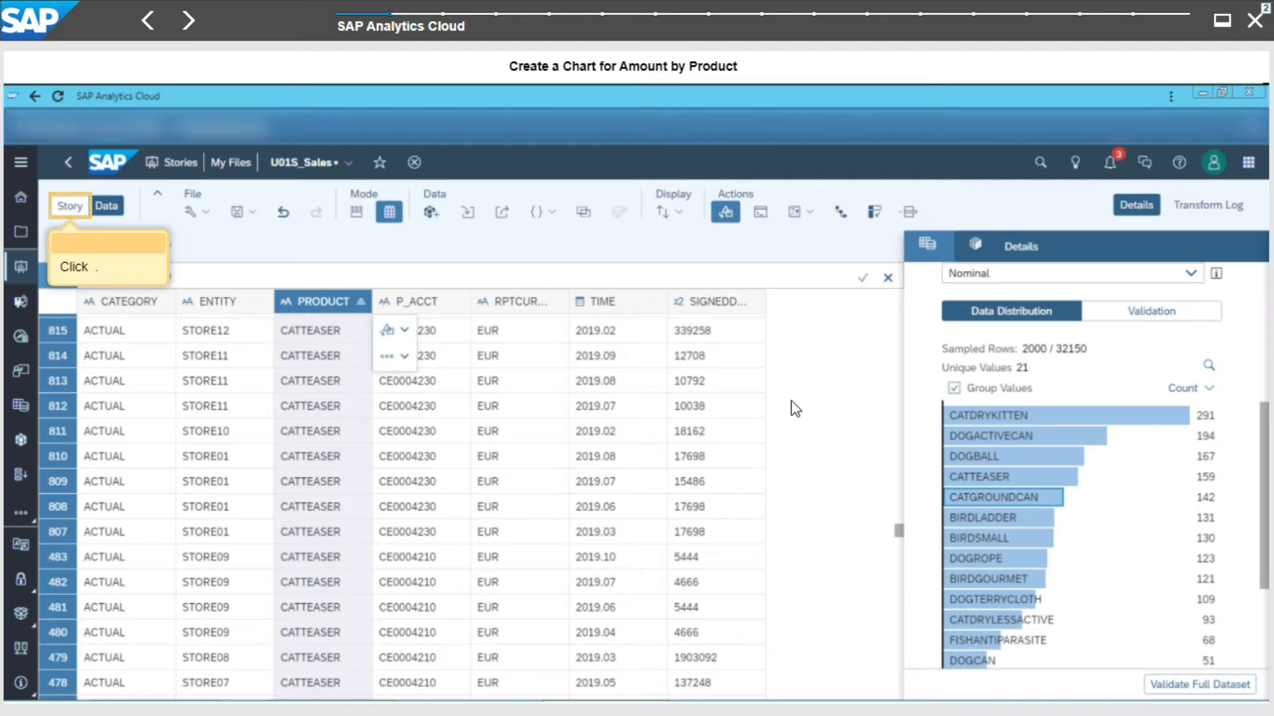
click(67, 208)
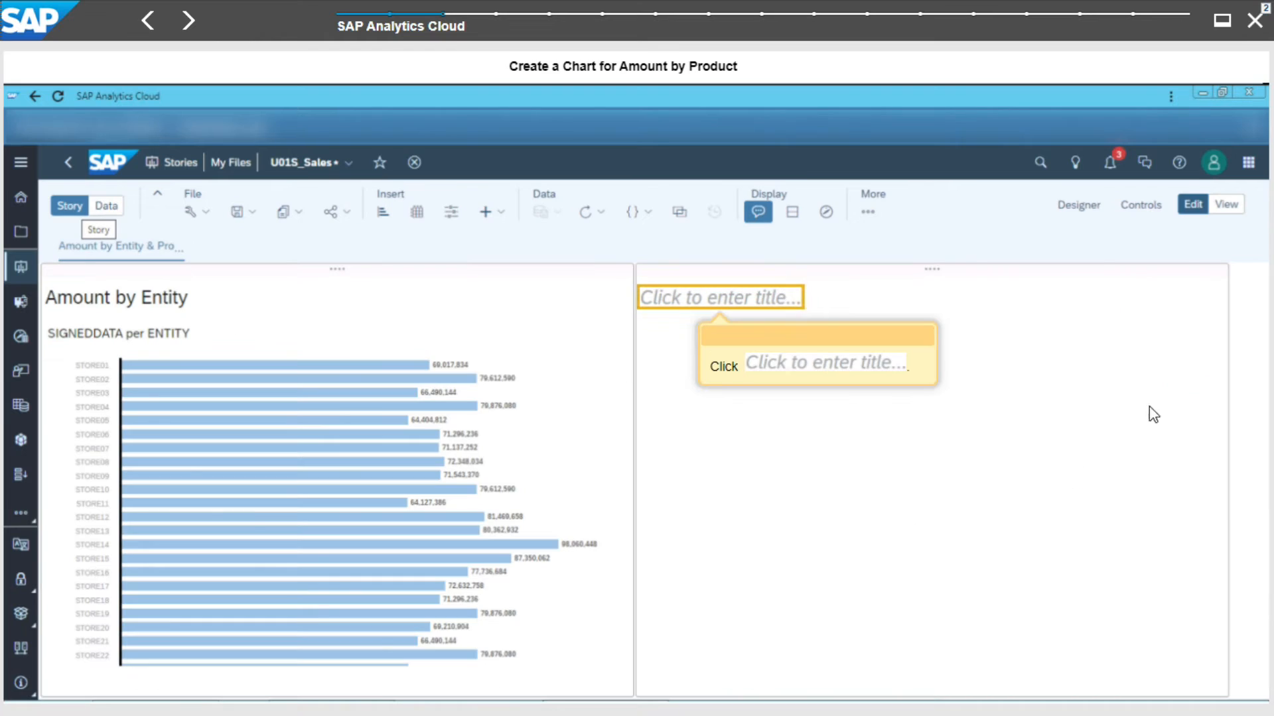
- Title the empty second tile Amount by Product
click(759, 300)
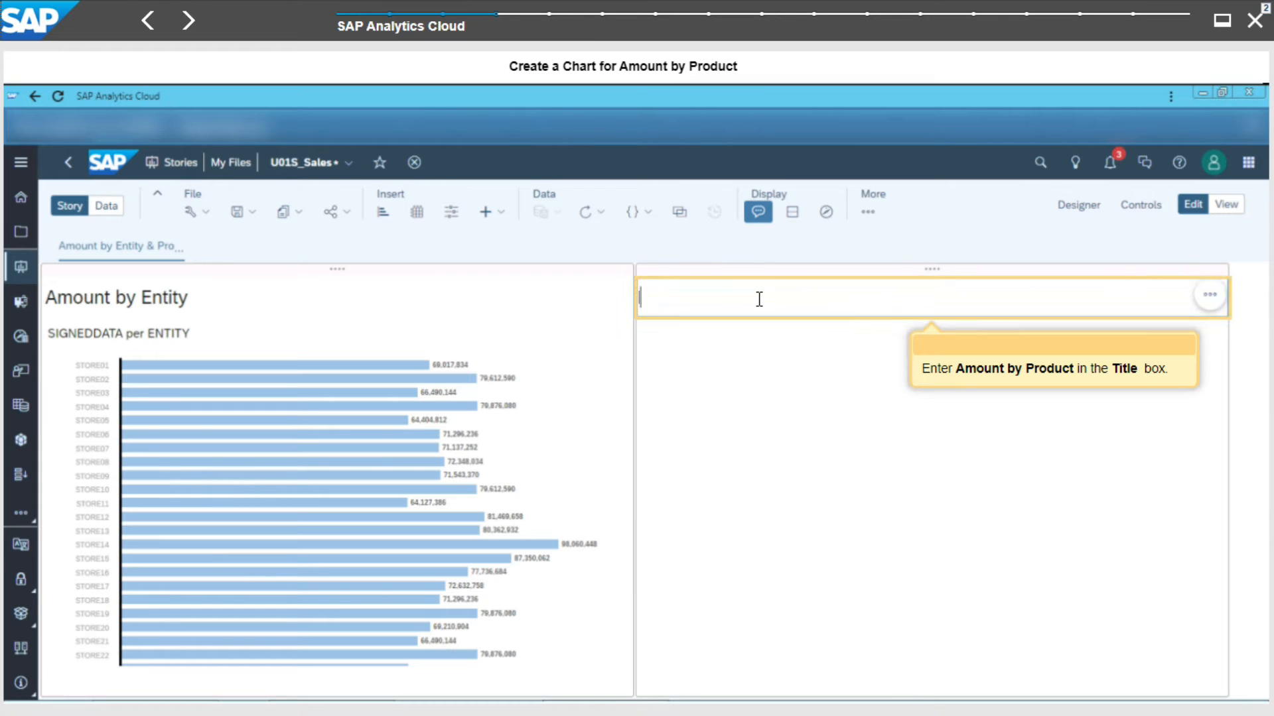
click(759, 299)
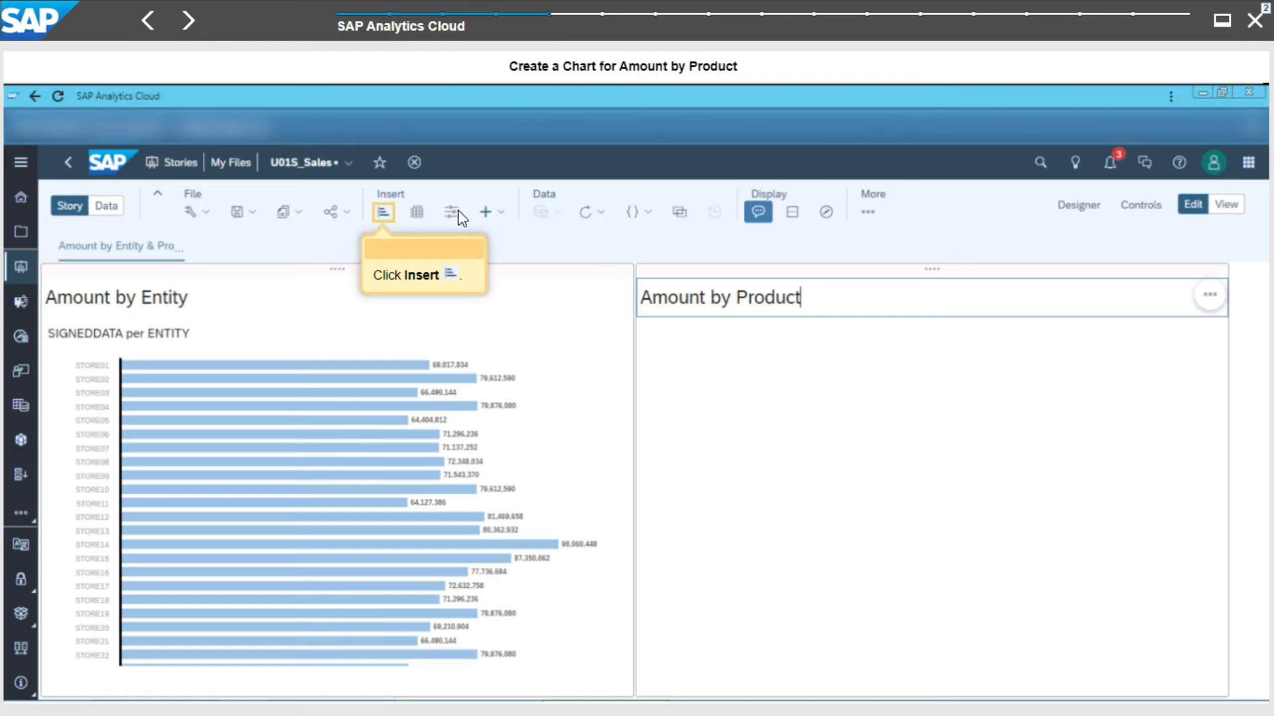
- Insert a chart into the Amount by Product tile and add SIGNEDDATA as its measure
click(384, 213)
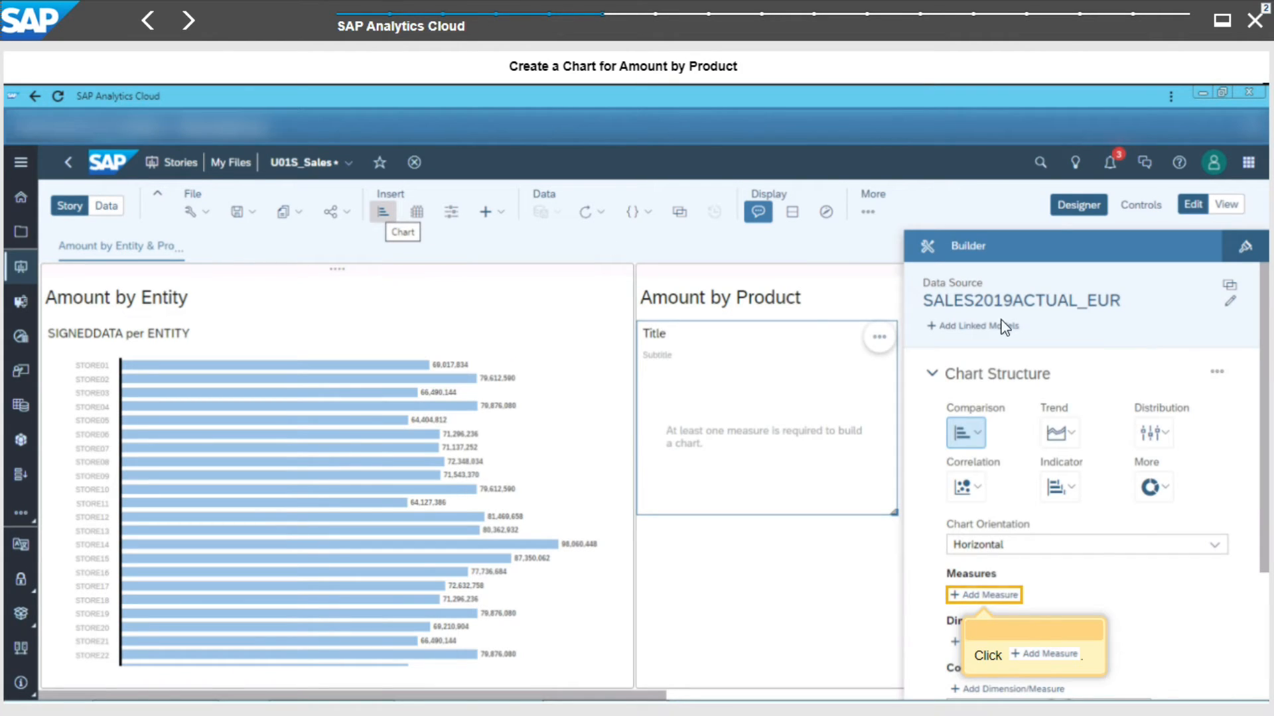
click(970, 597)
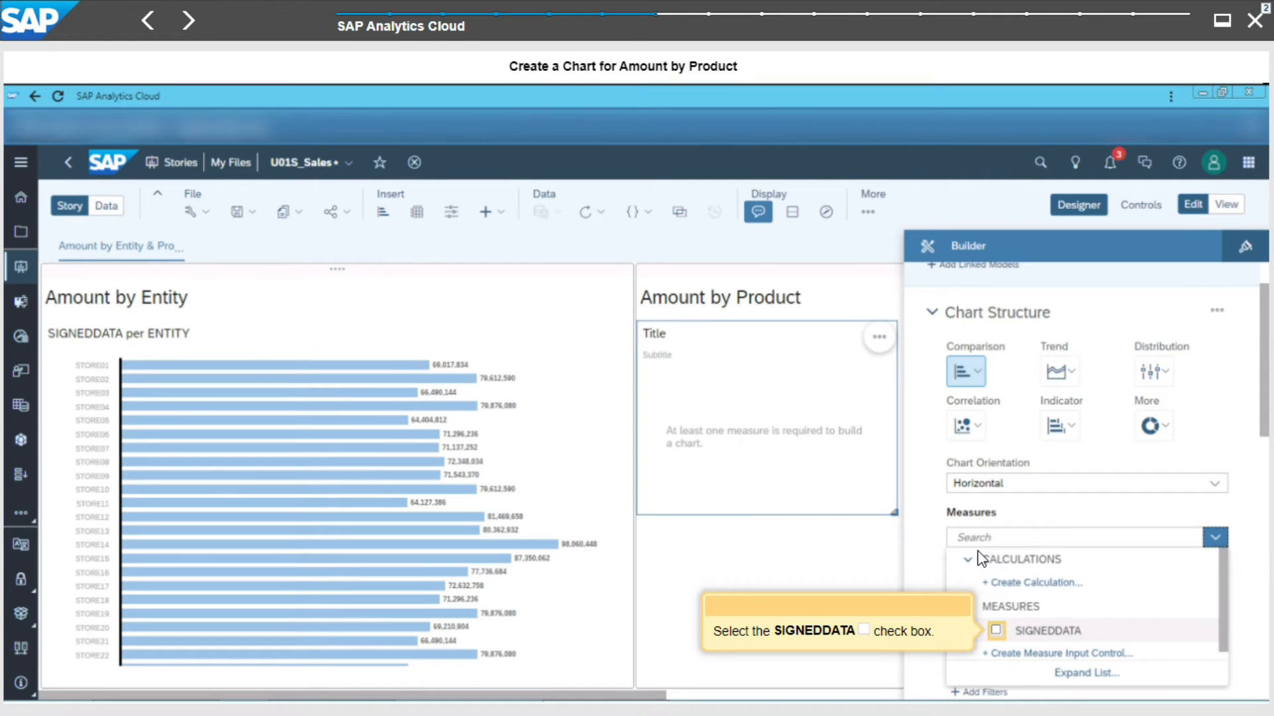
click(996, 632)
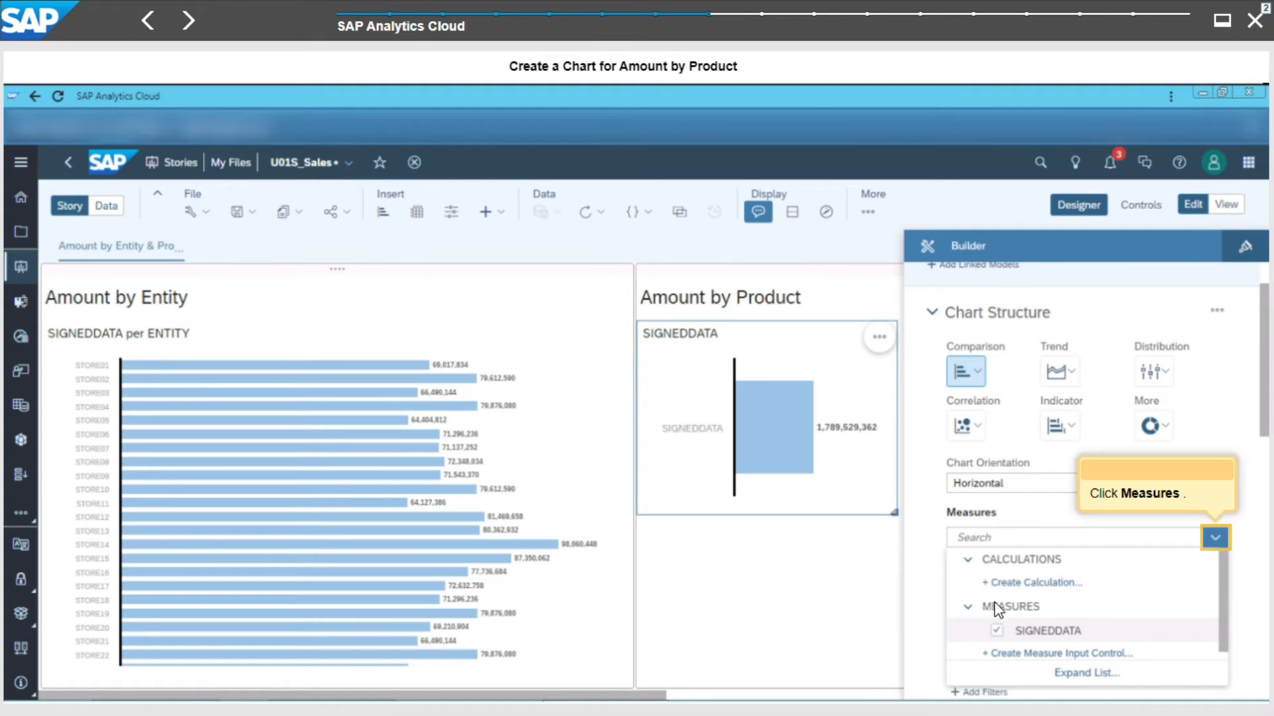
click(1220, 540)
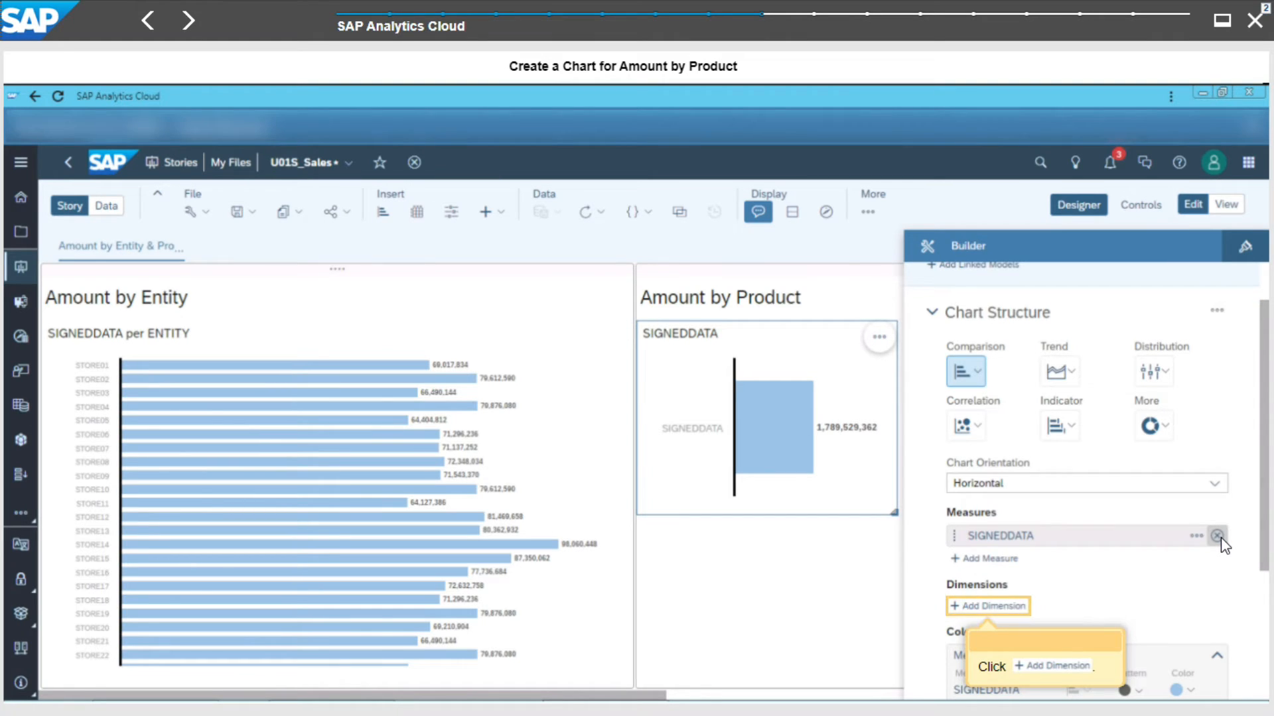
- Add PRODUCT as the chart's dimension
click(992, 609)
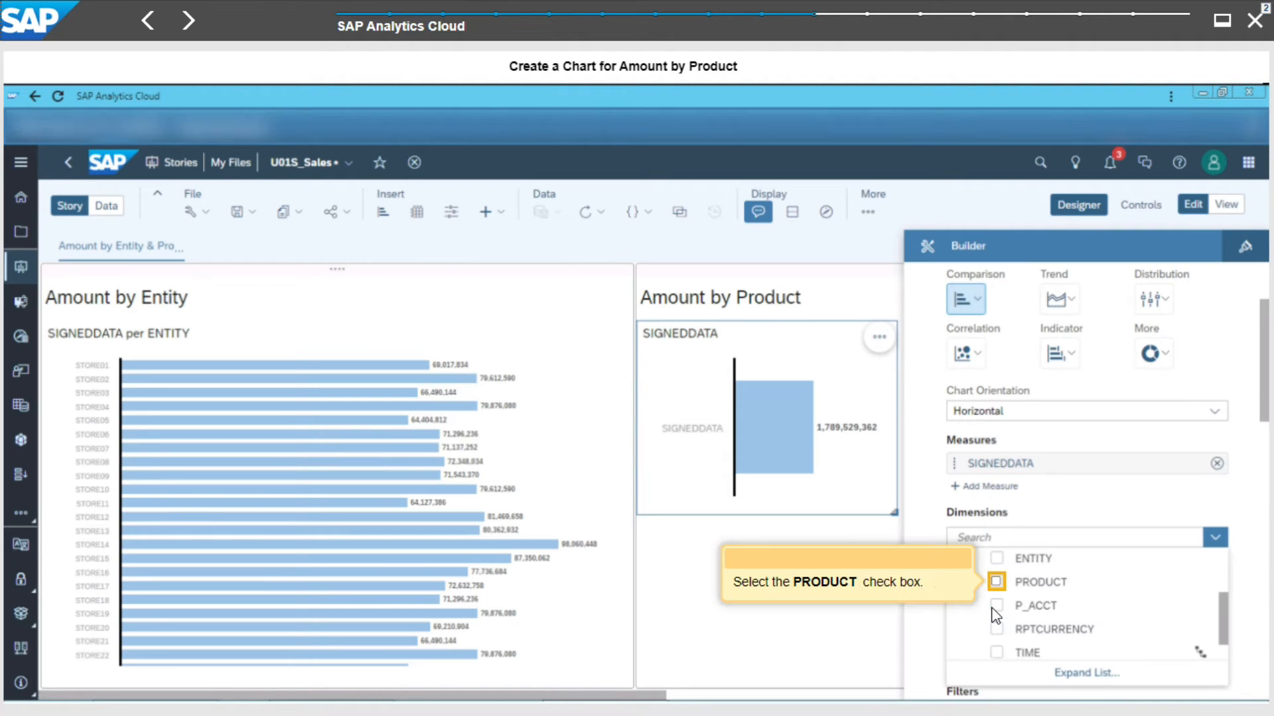
click(997, 582)
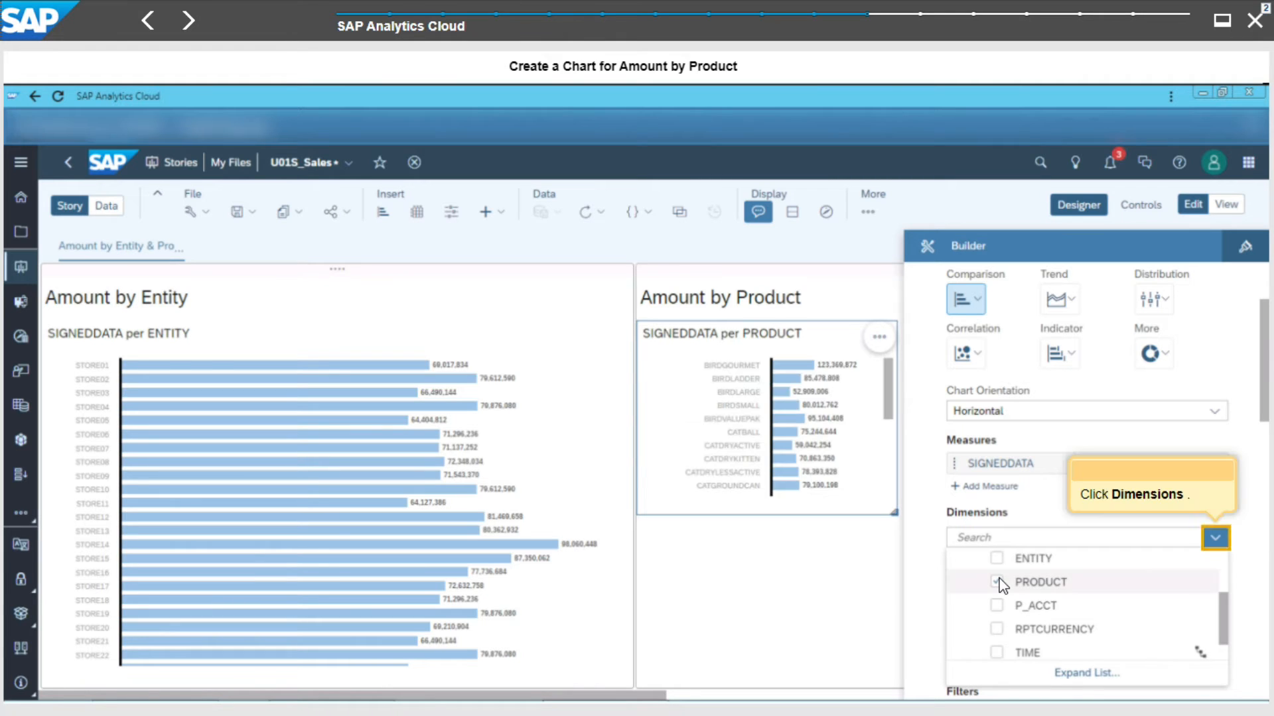
click(1215, 540)
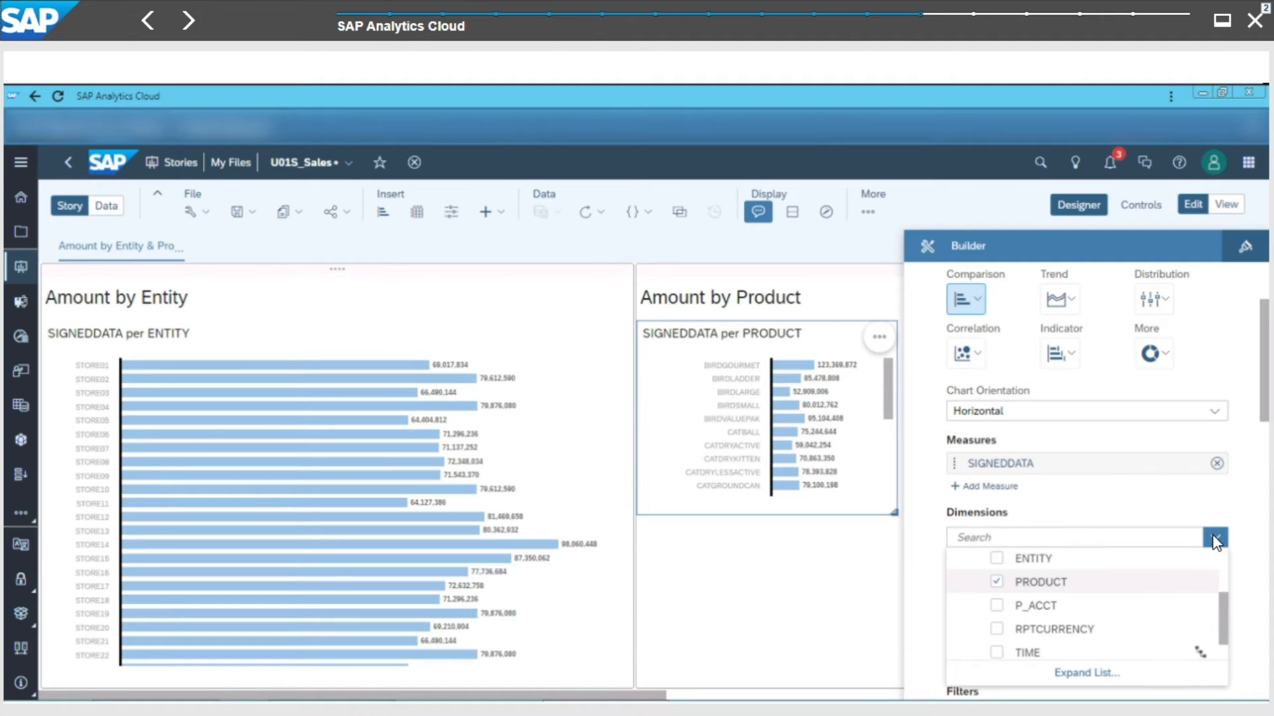
click(1215, 540)
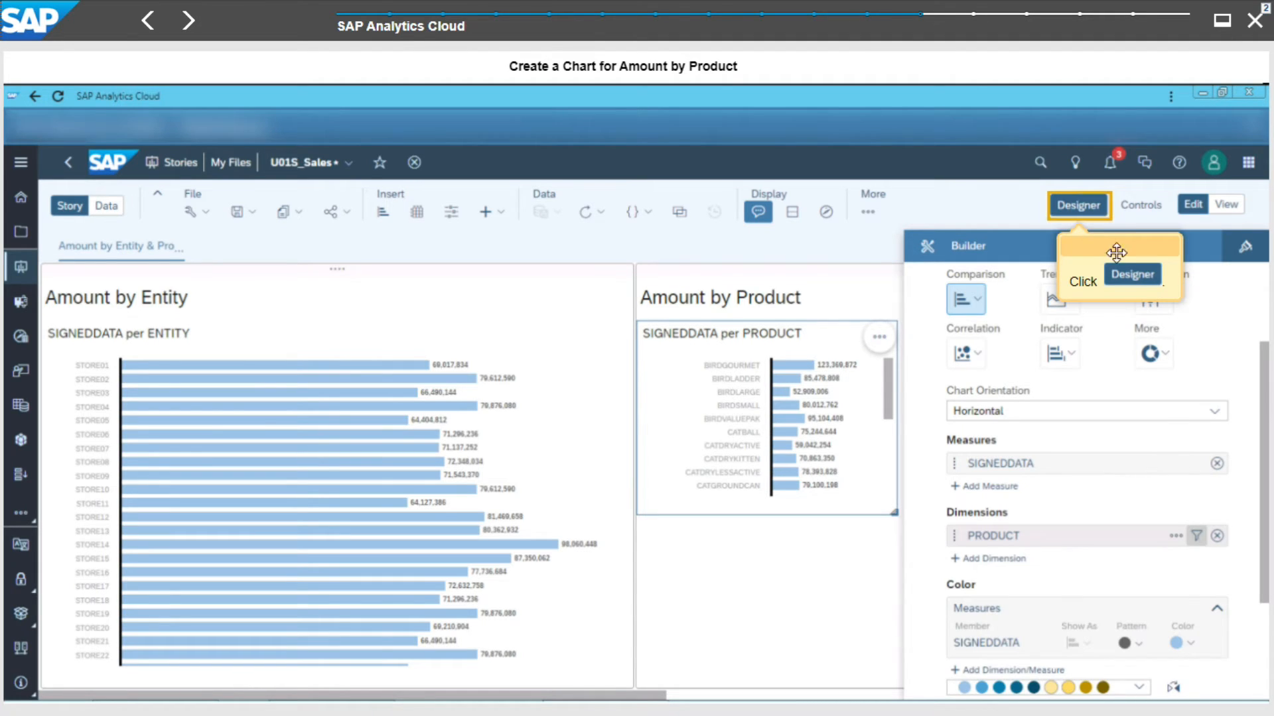
- Close the builder and enlarge the Amount by Product chart to fill its tile
click(1095, 219)
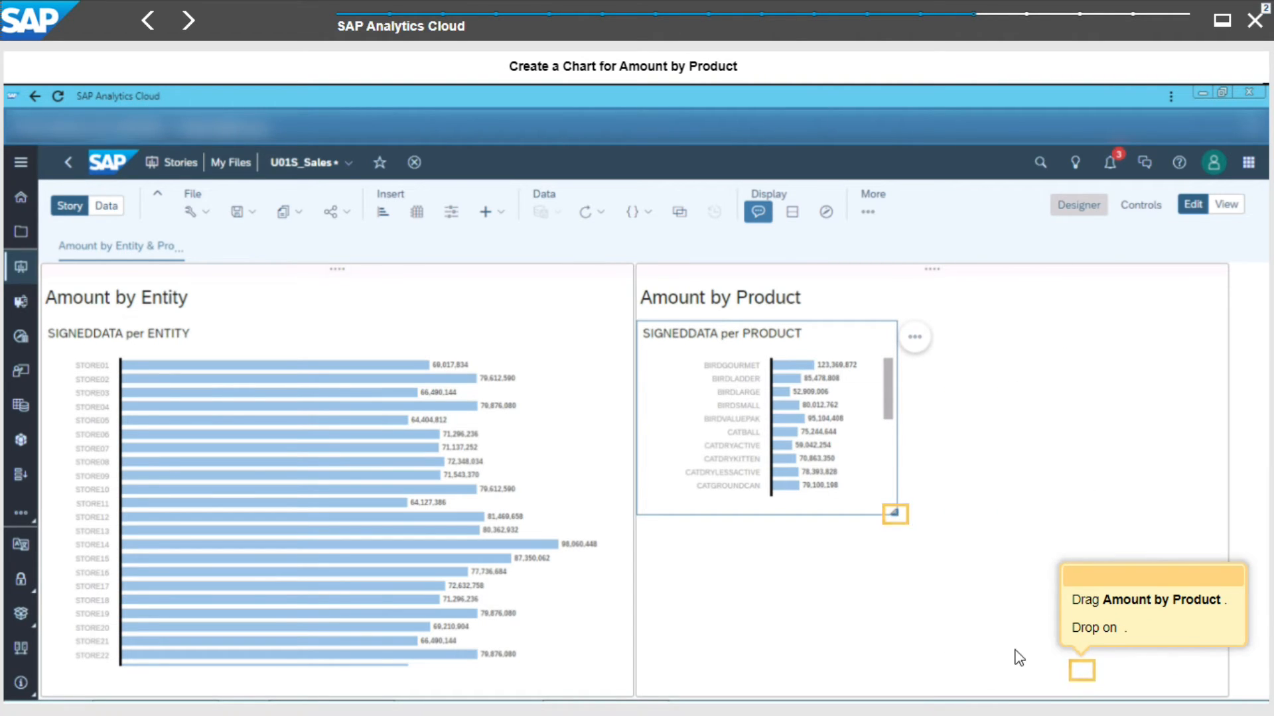
click(1074, 670)
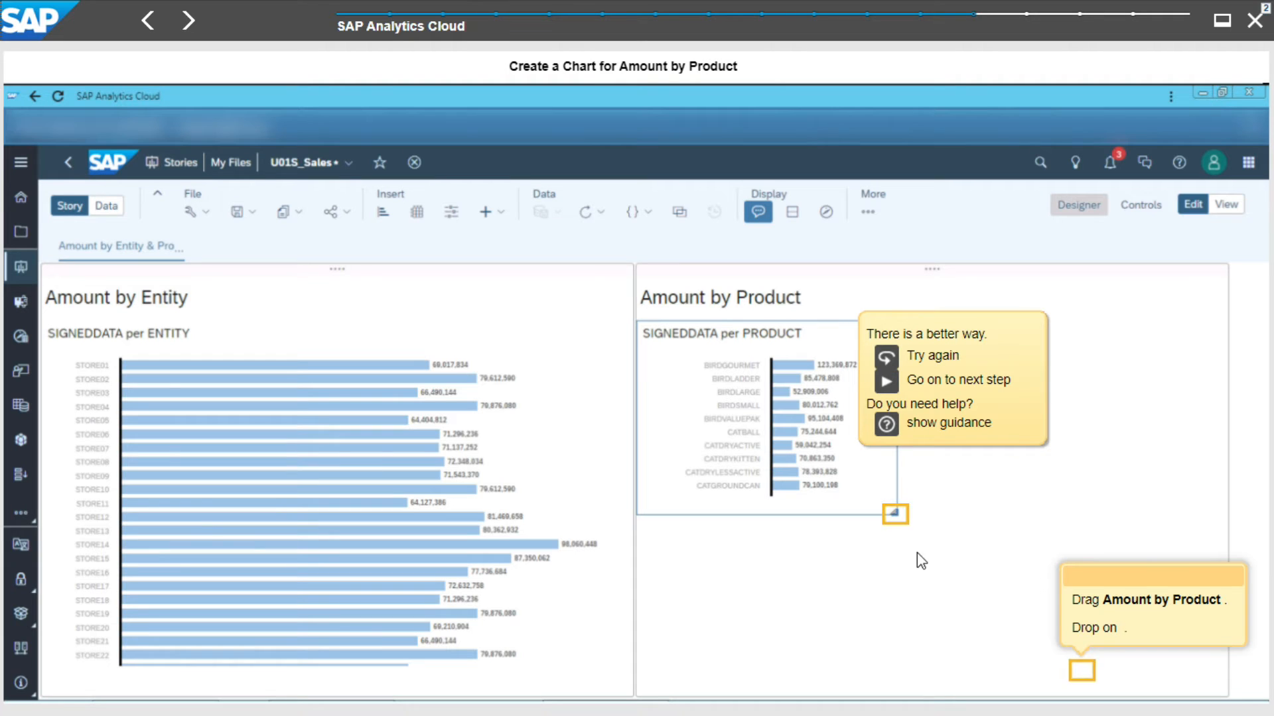
drag(899, 514, 1082, 672)
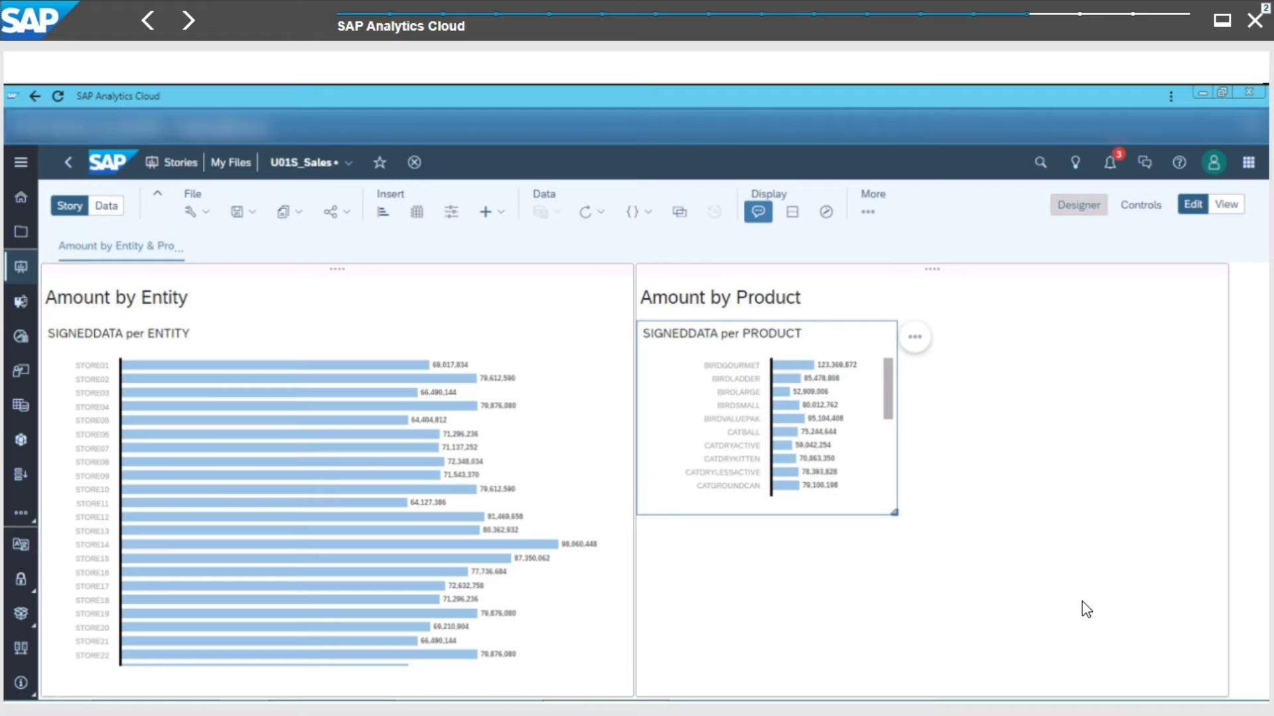
- Save the story
click(237, 219)
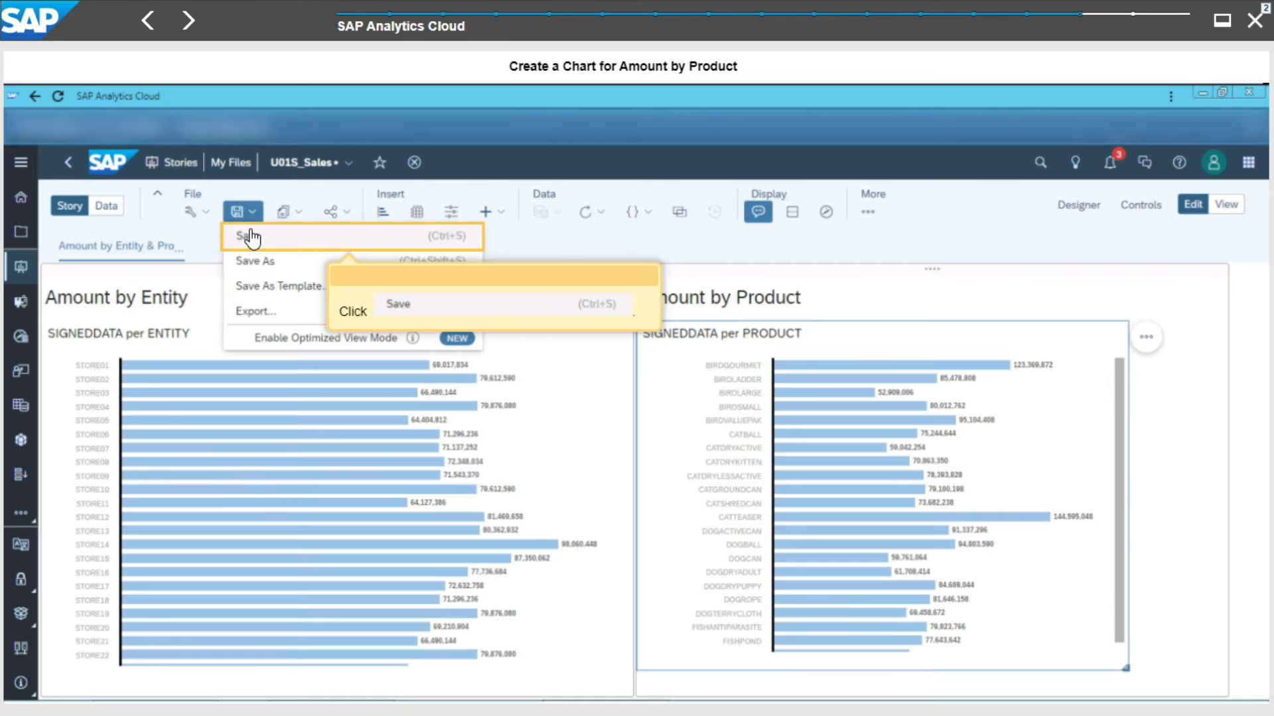
click(250, 236)
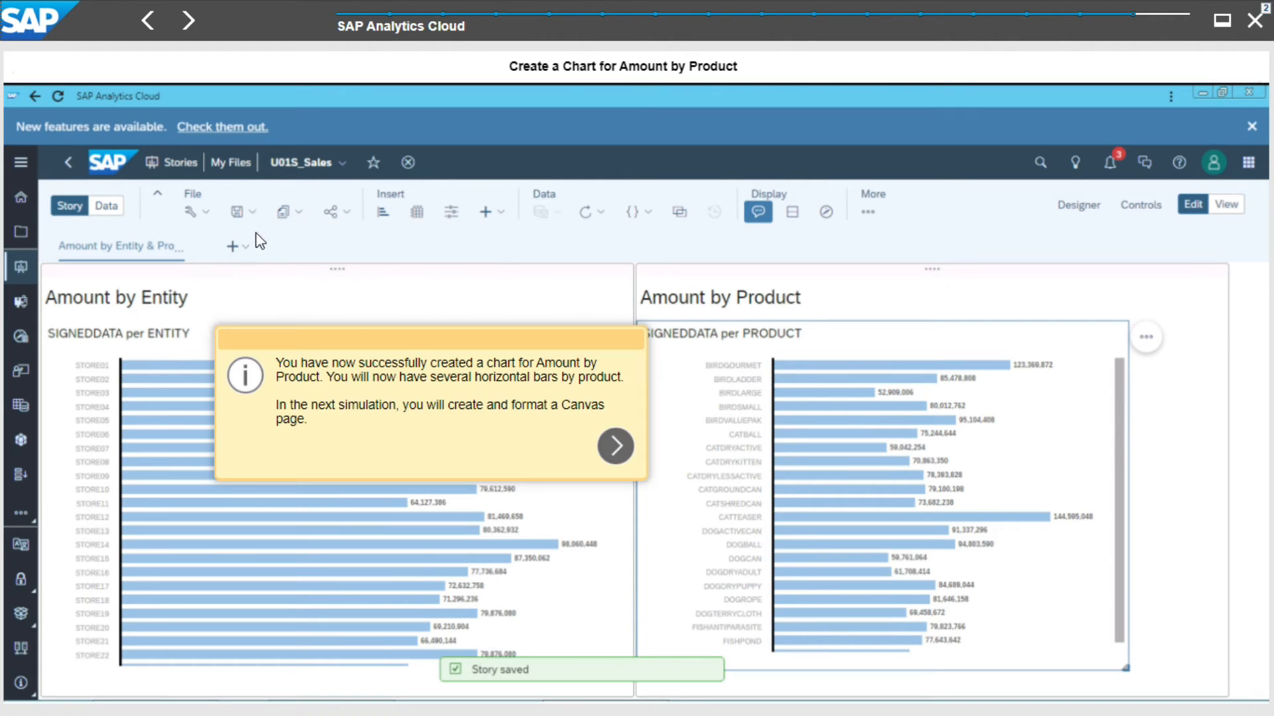
click(610, 464)
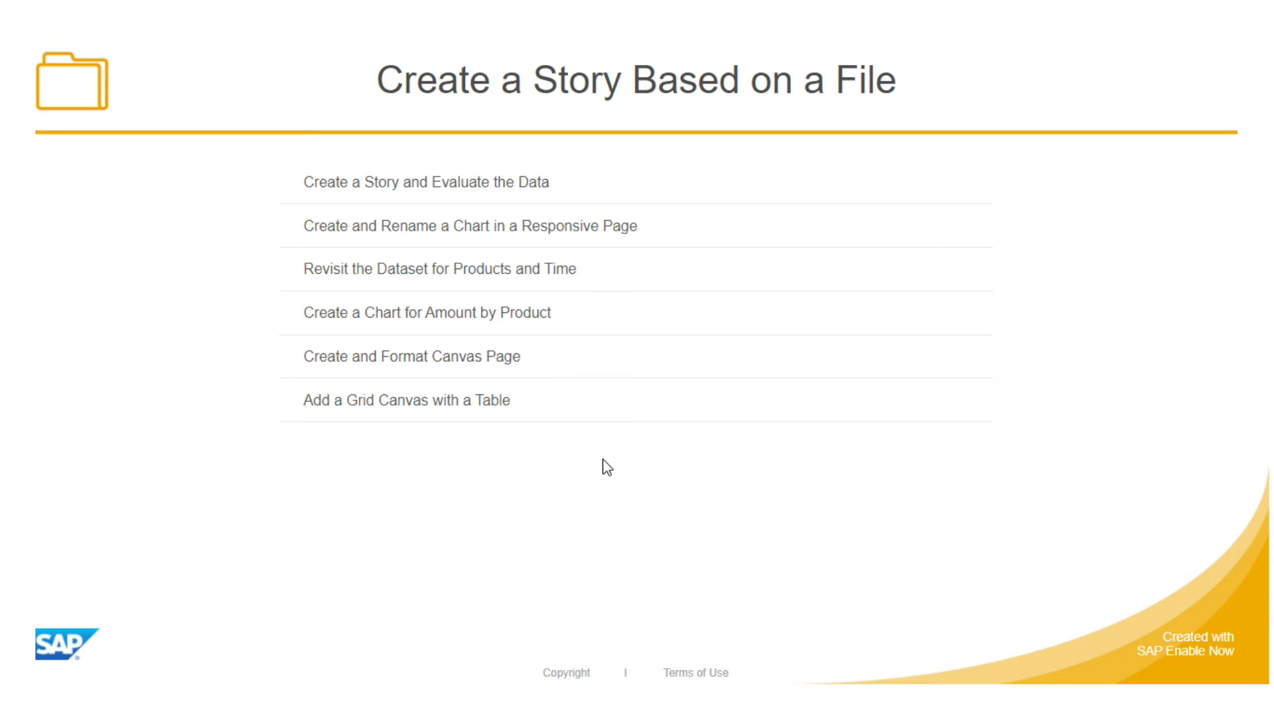
- Add a new canvas page to the story
click(497, 369)
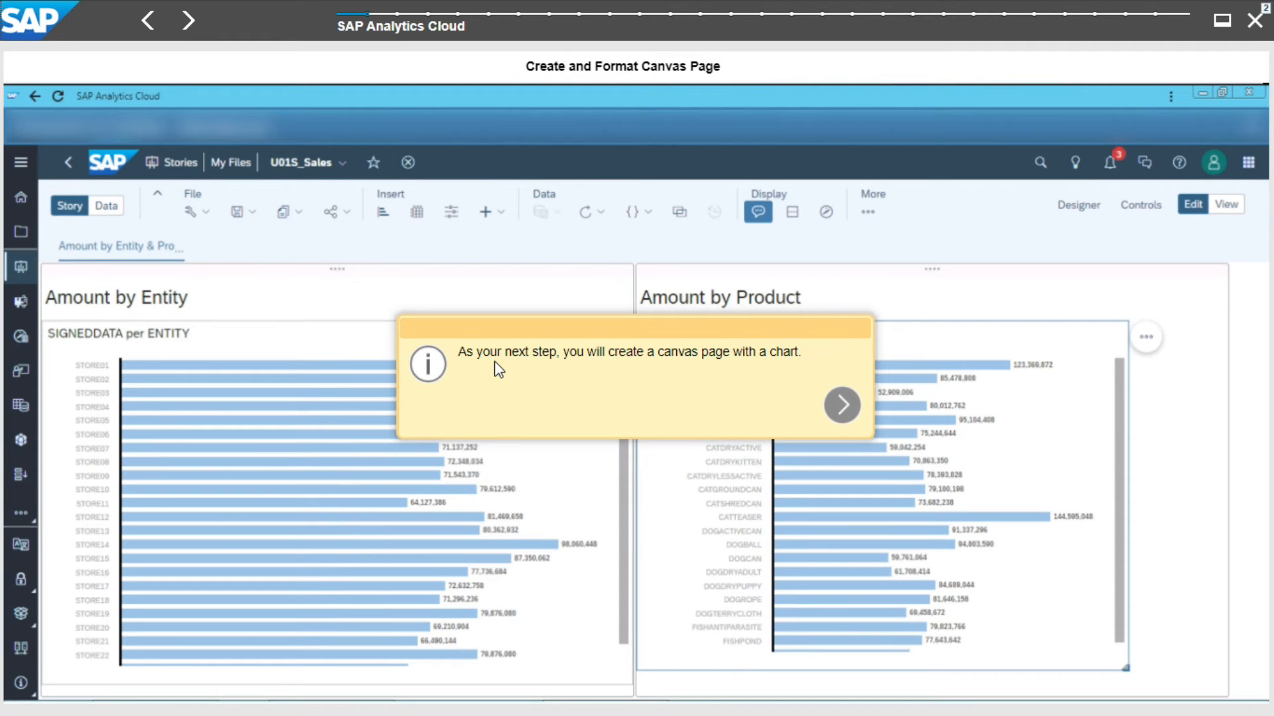
click(842, 406)
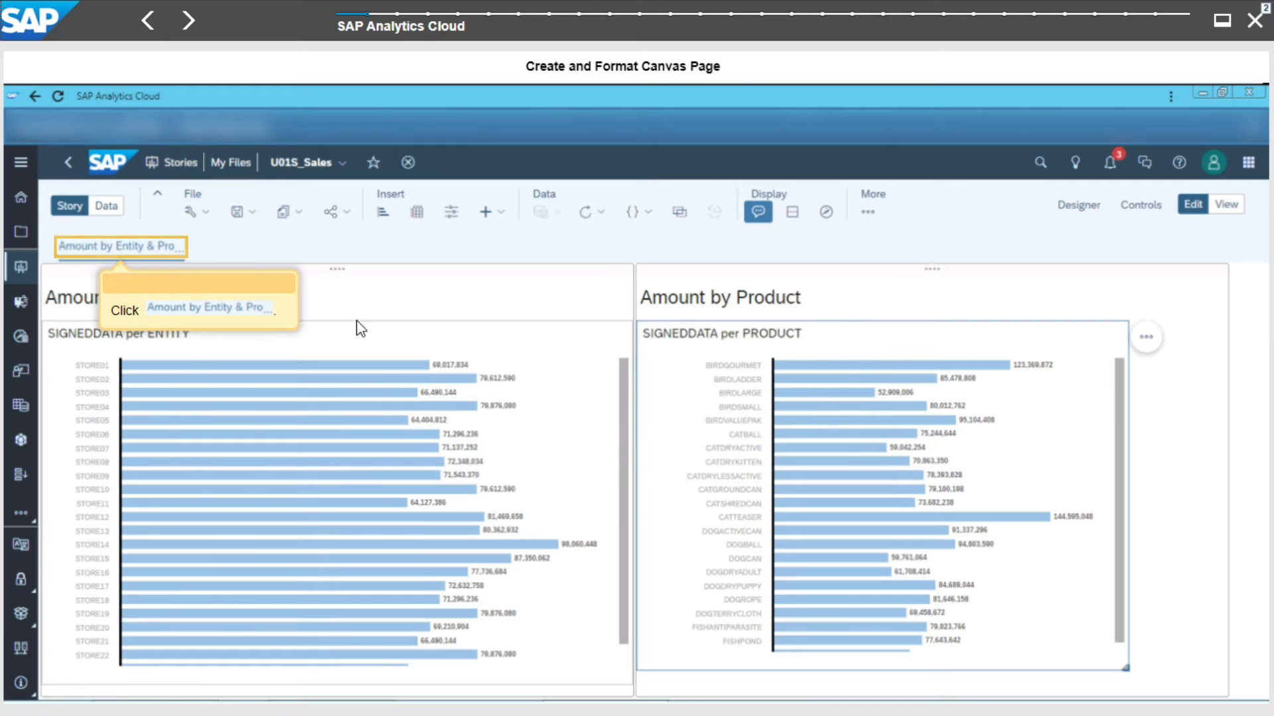
click(155, 254)
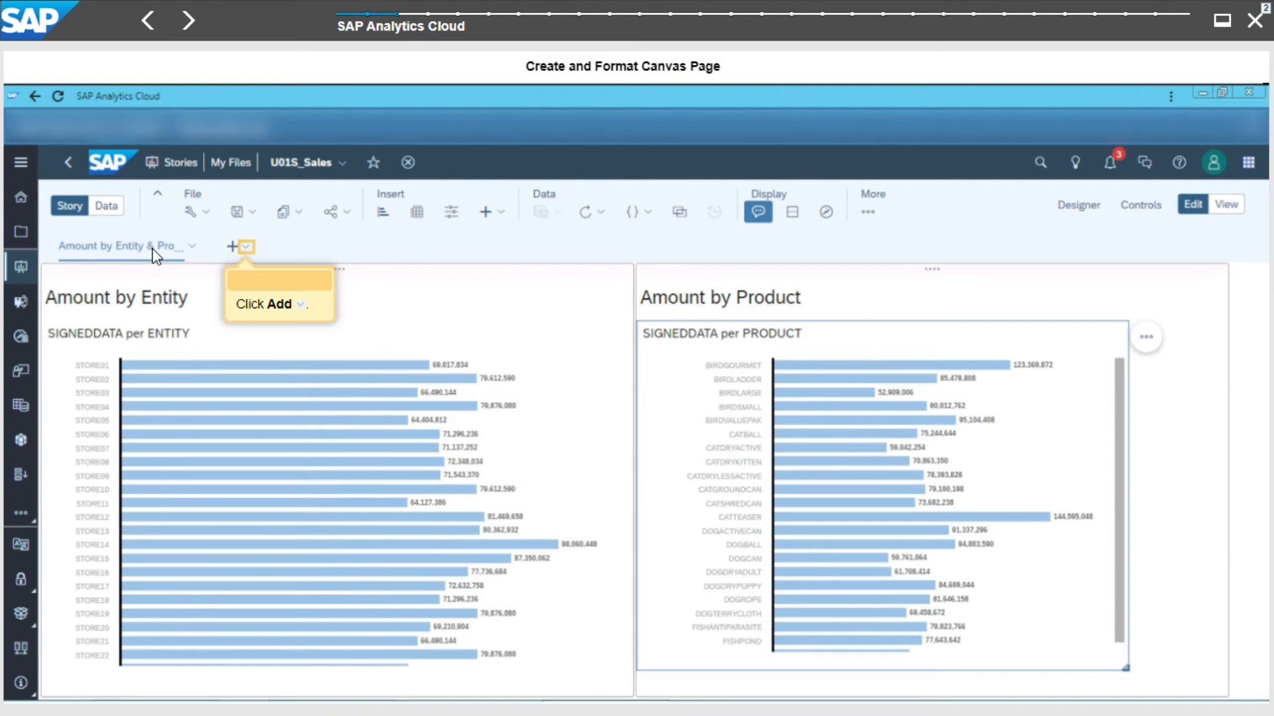
click(245, 248)
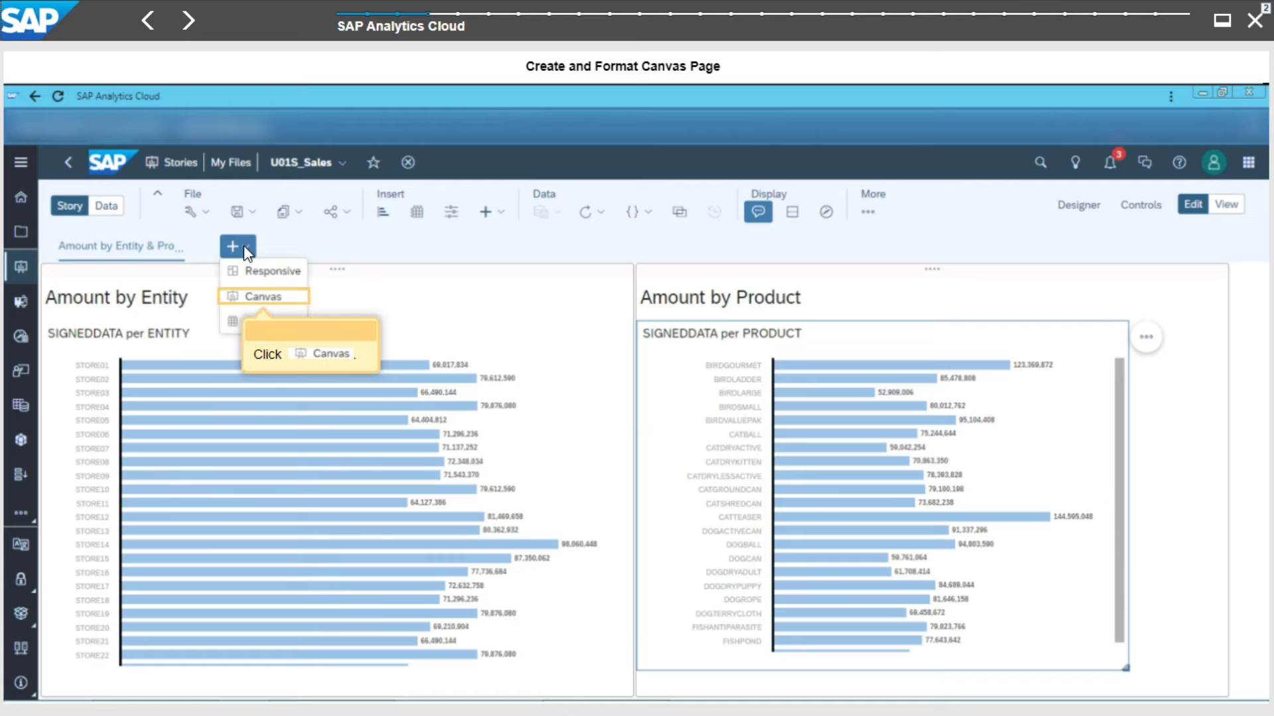
click(270, 303)
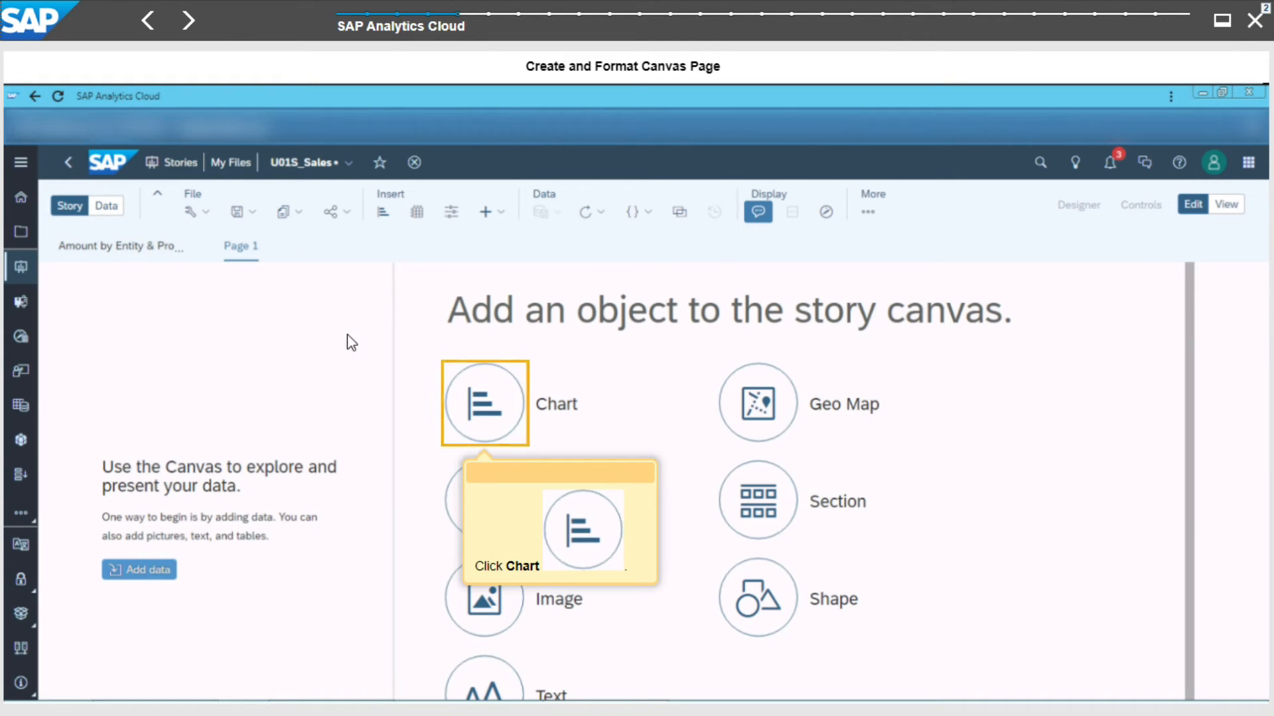
- Insert a chart on the canvas page and set its type to Stacked Bar/Column
click(480, 422)
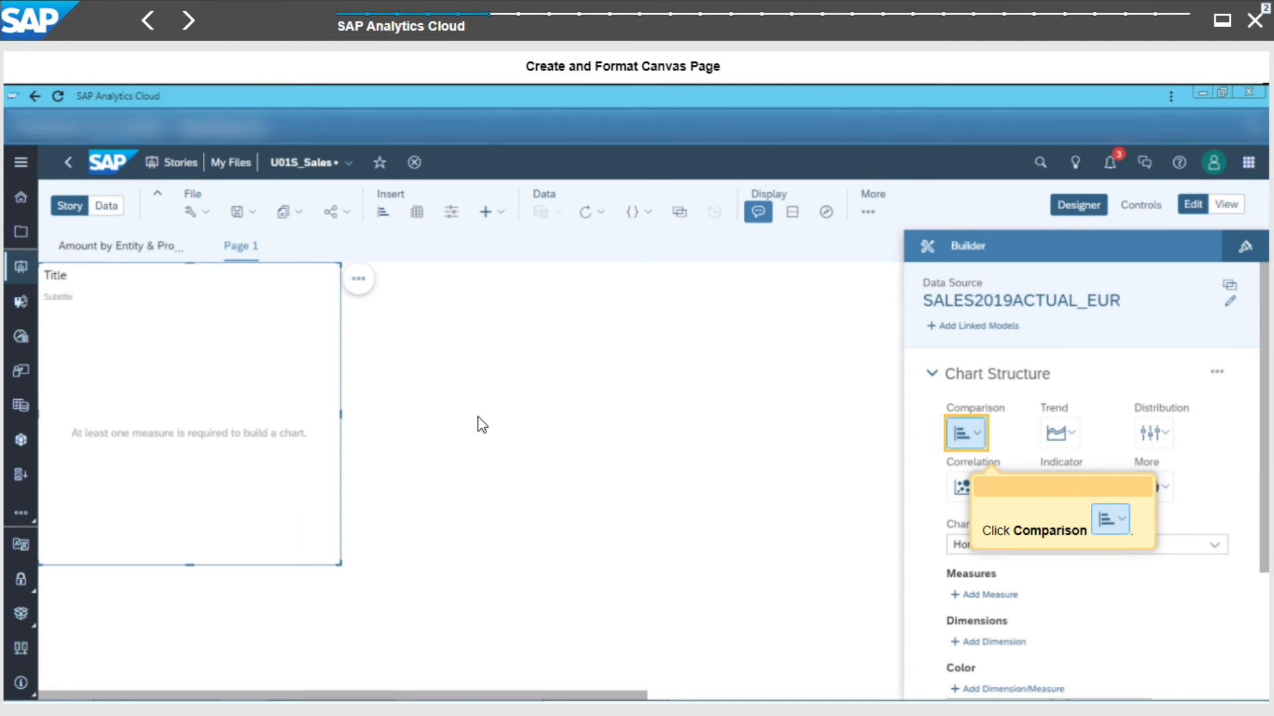
click(968, 434)
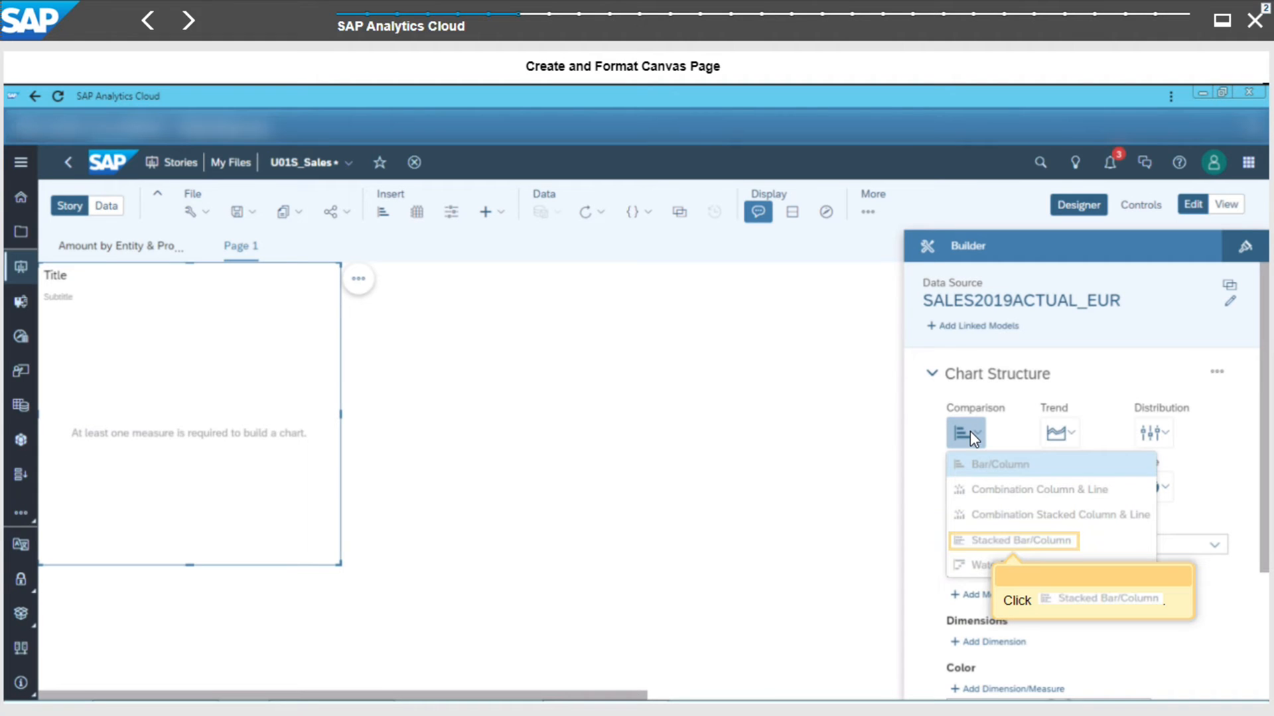
click(995, 540)
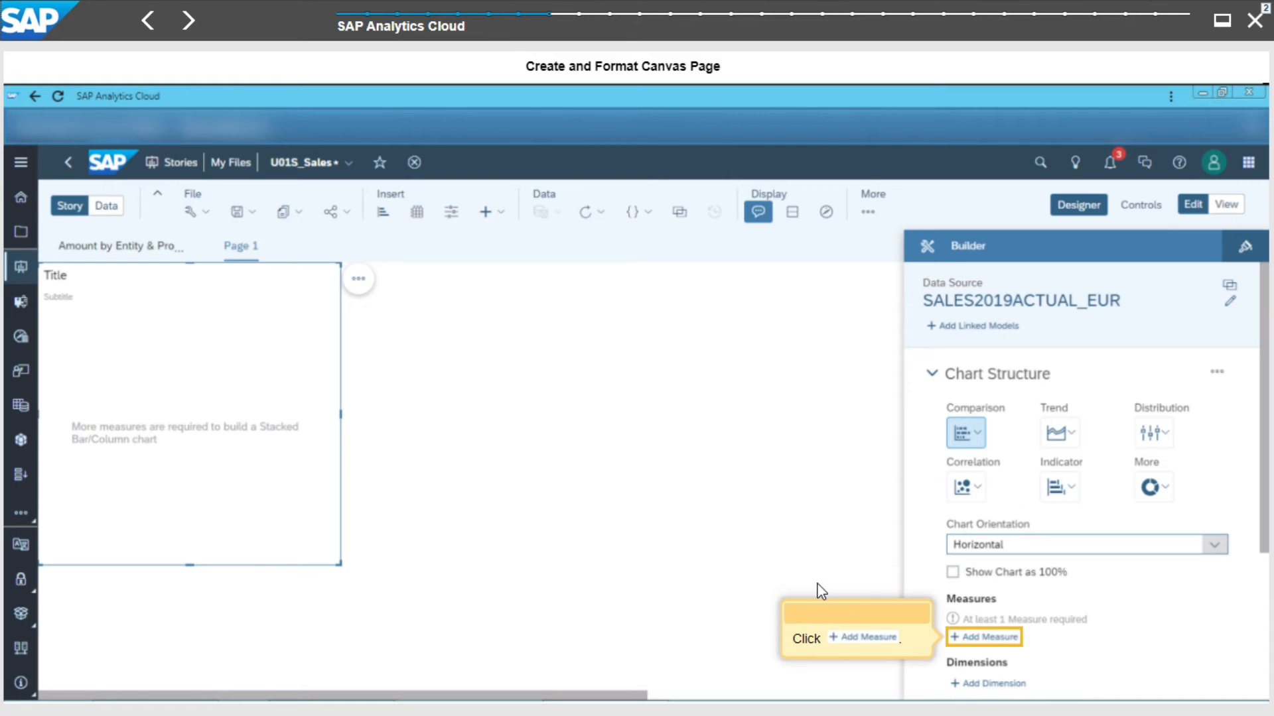
- Add SIGNEDDATA as the canvas chart's measure
click(982, 638)
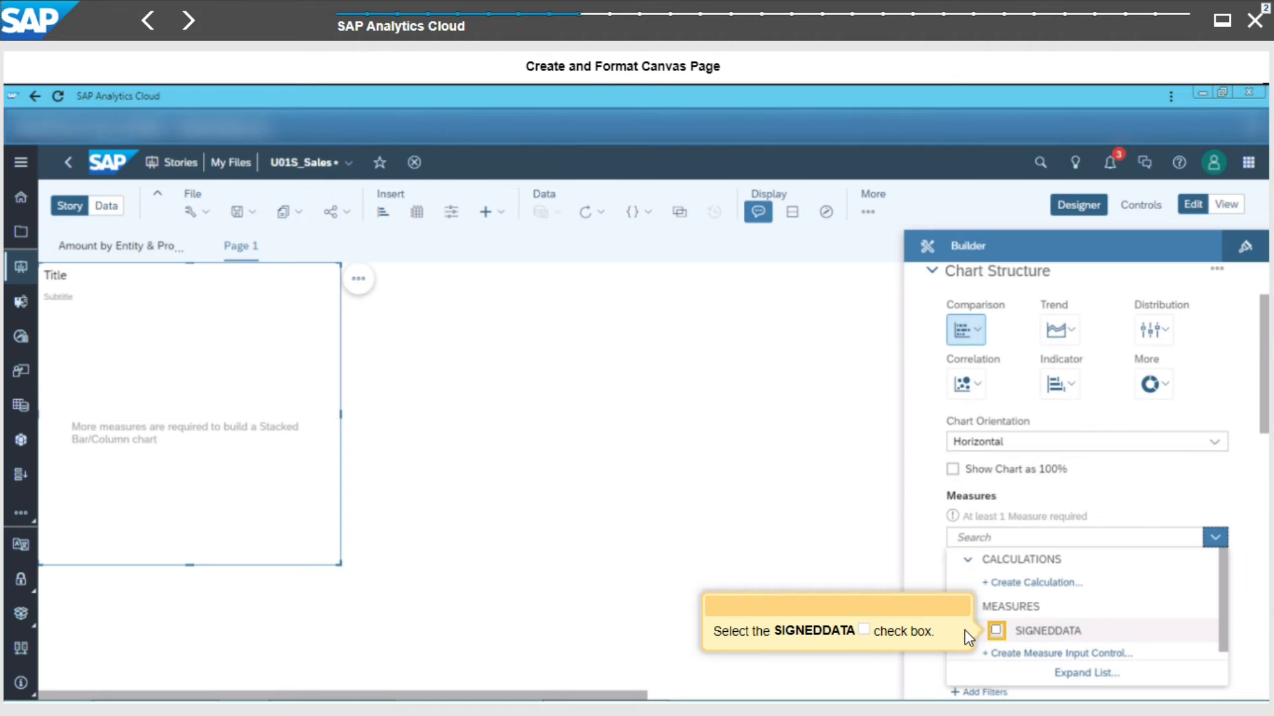
click(995, 633)
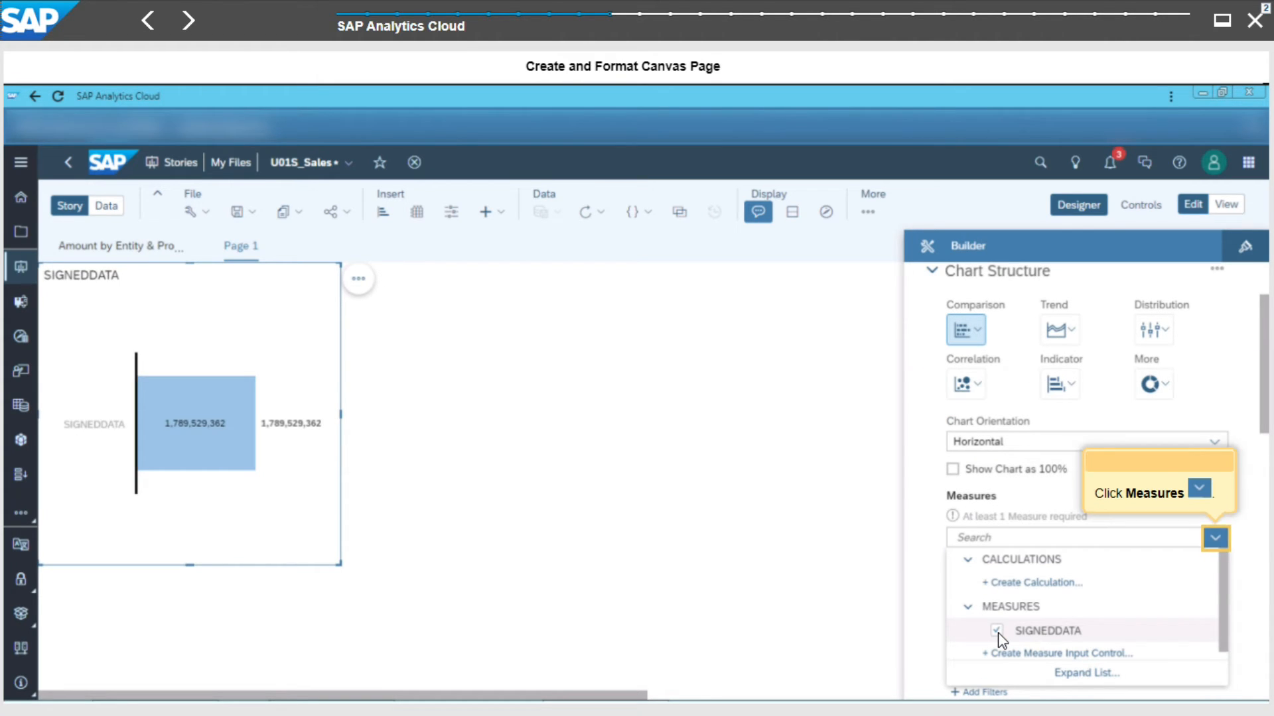
click(1216, 538)
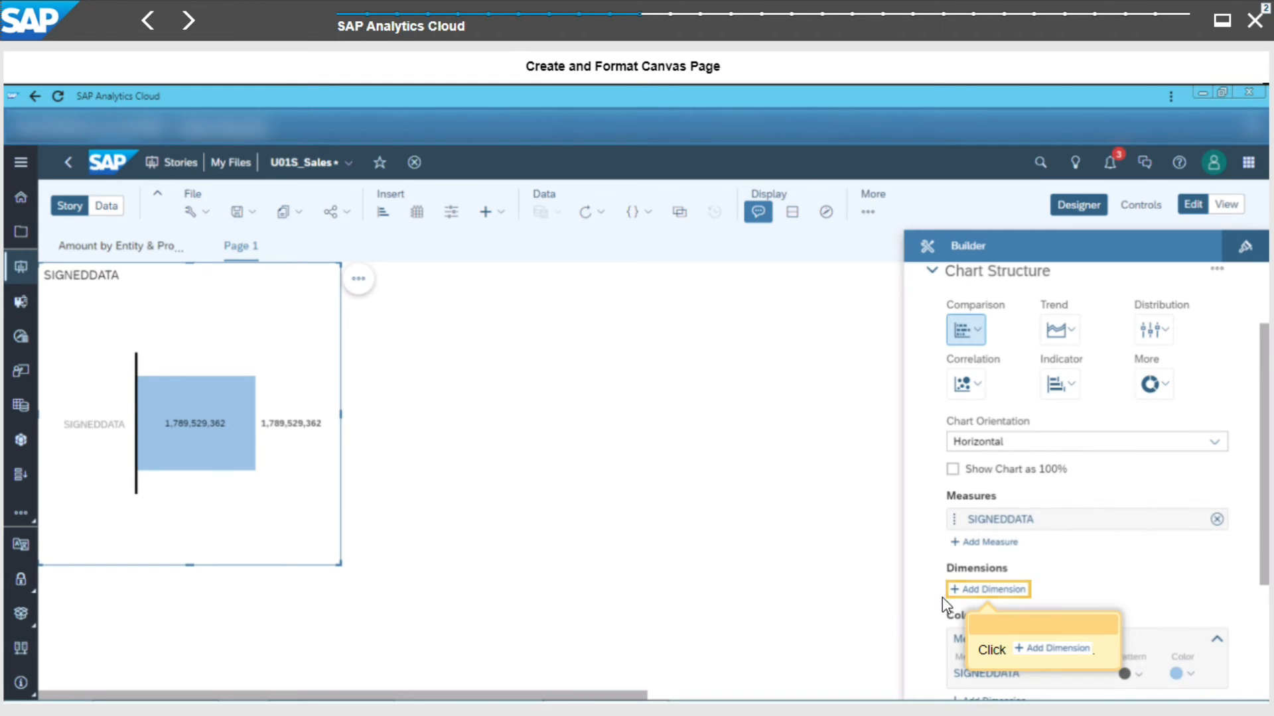
- Add TIME as the canvas chart's dimension
click(973, 599)
click(980, 589)
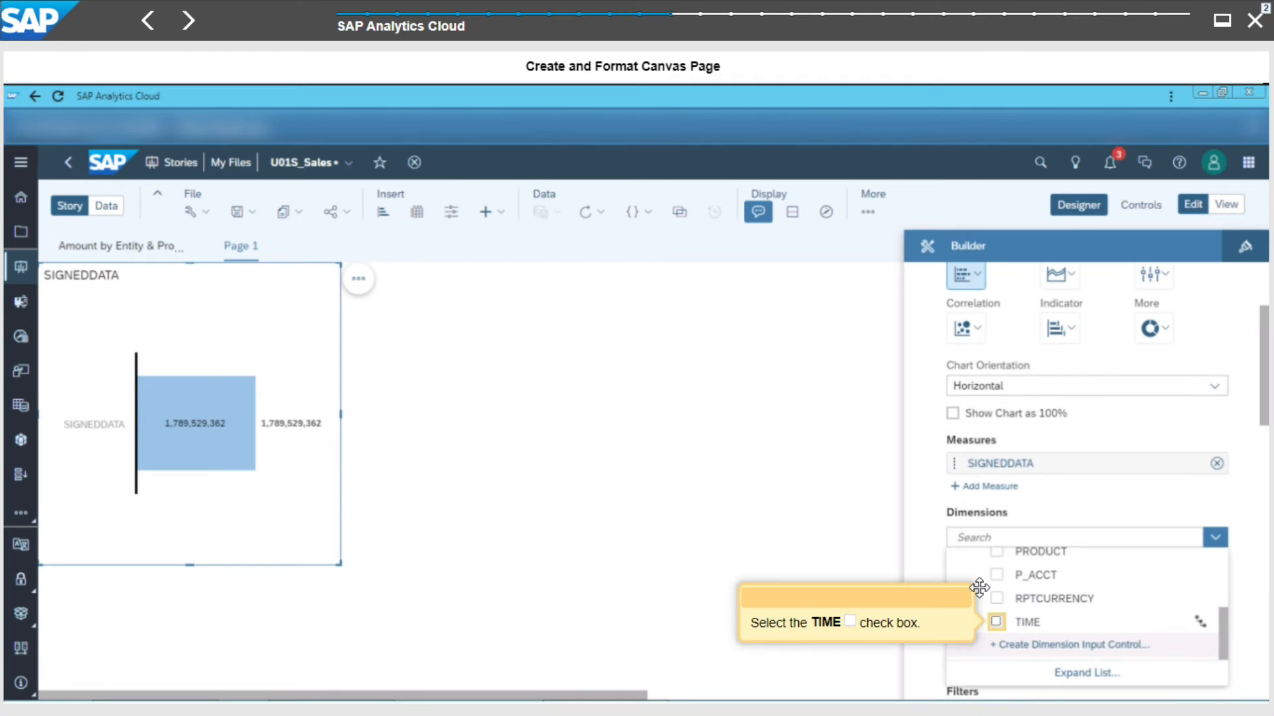
click(997, 623)
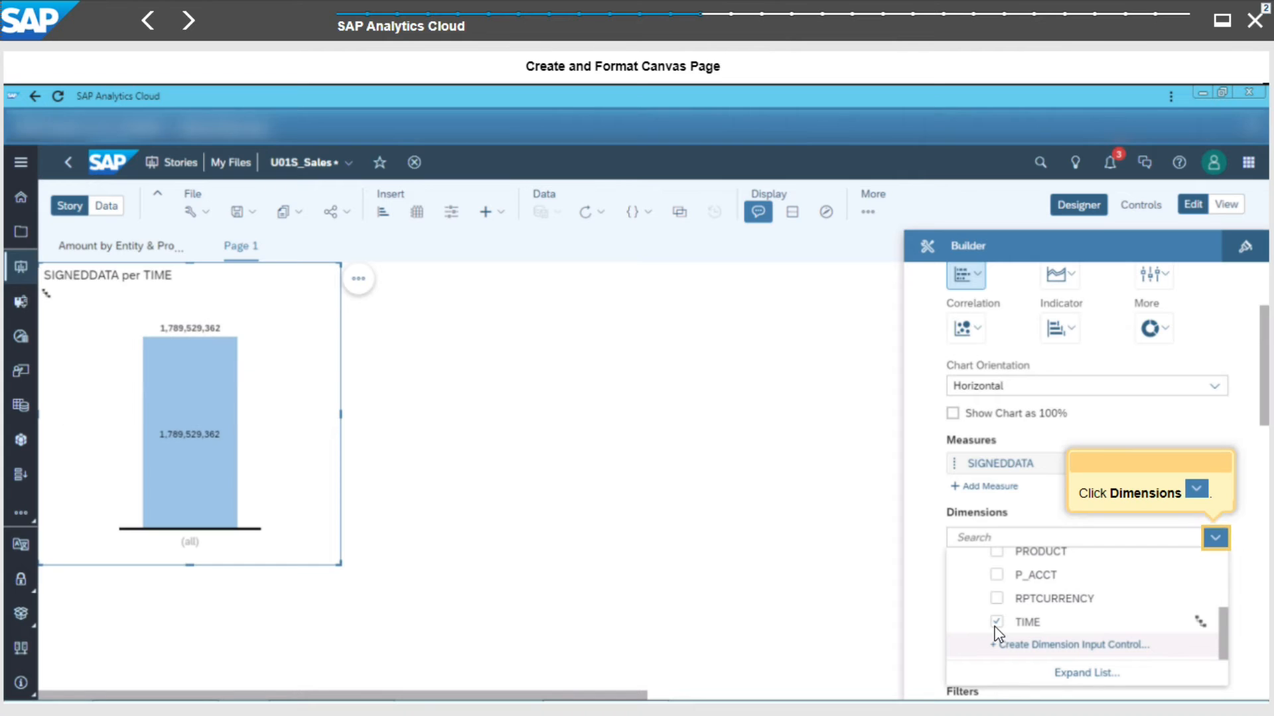
click(1217, 545)
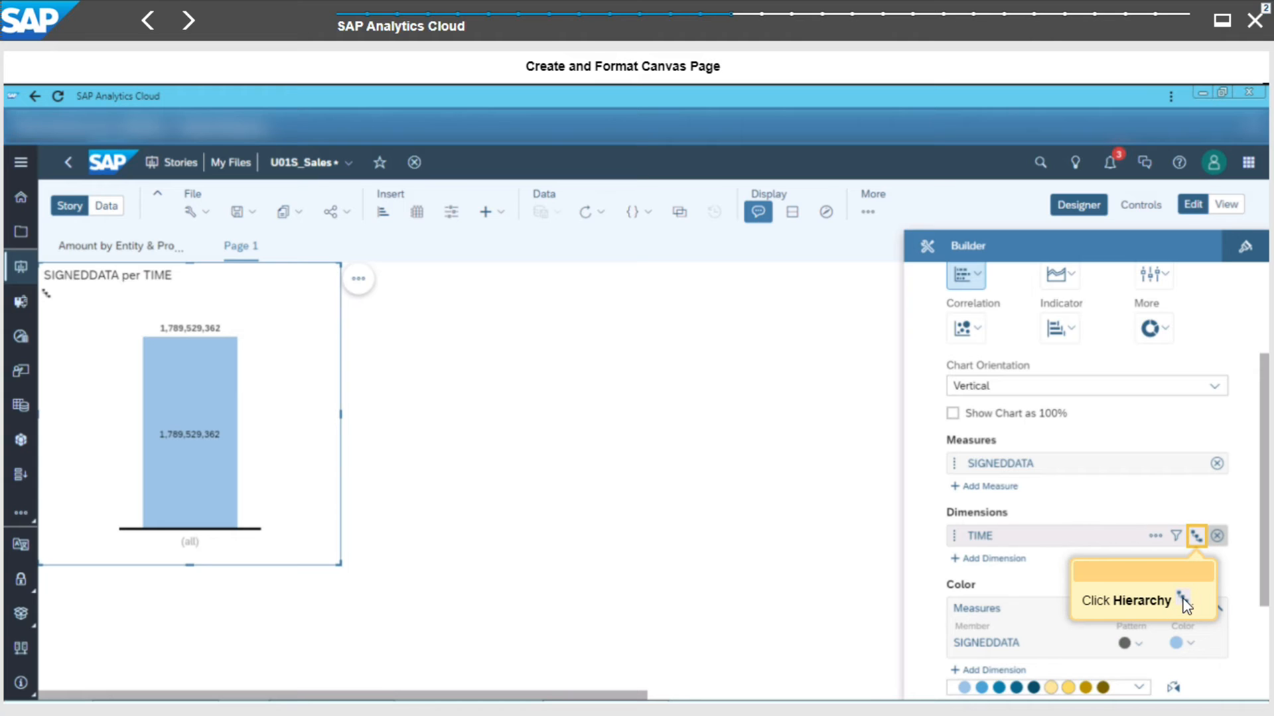
- Set the TIME dimension's hierarchy to Level 3
click(1197, 538)
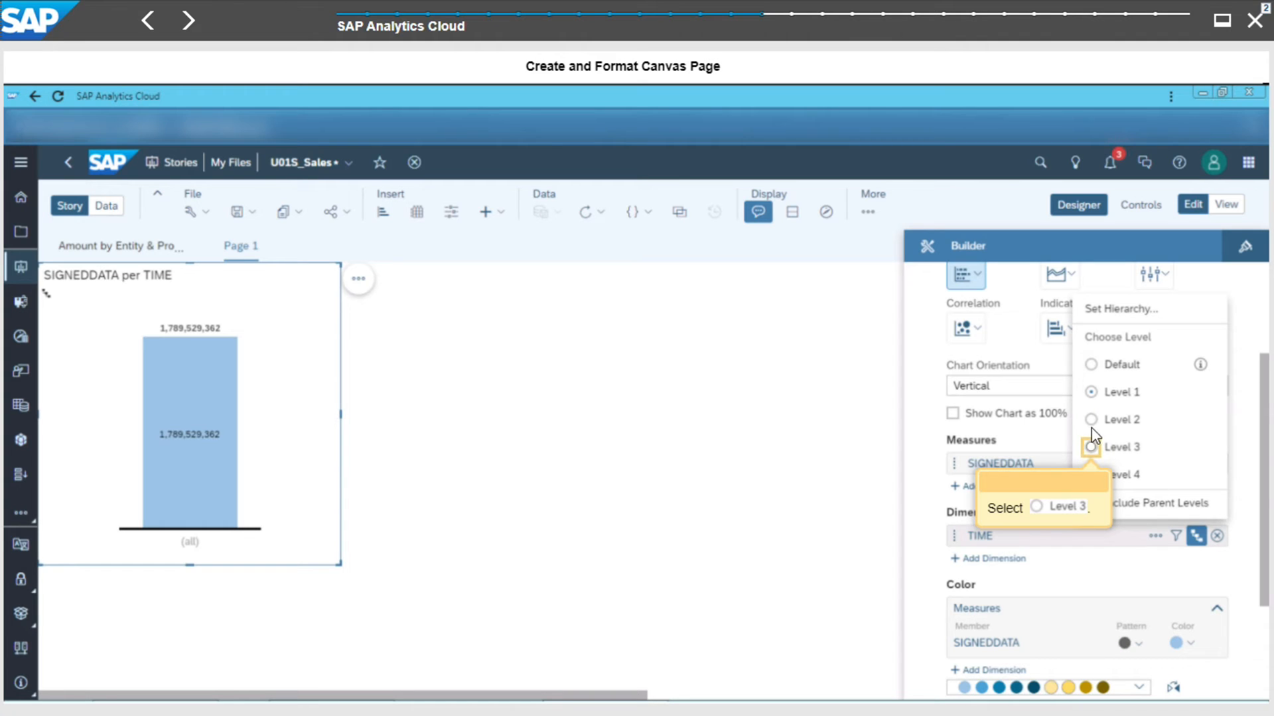
click(1092, 447)
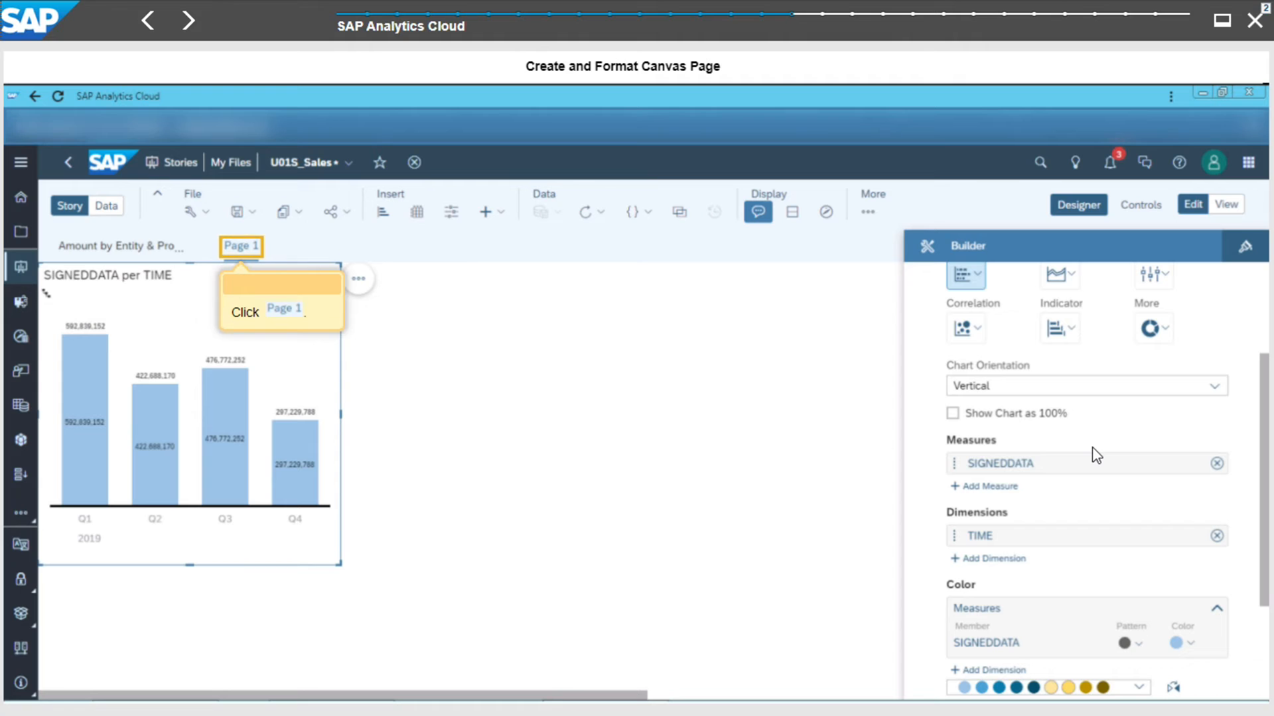
- Rename the canvas page as Amount by Quarter
click(241, 251)
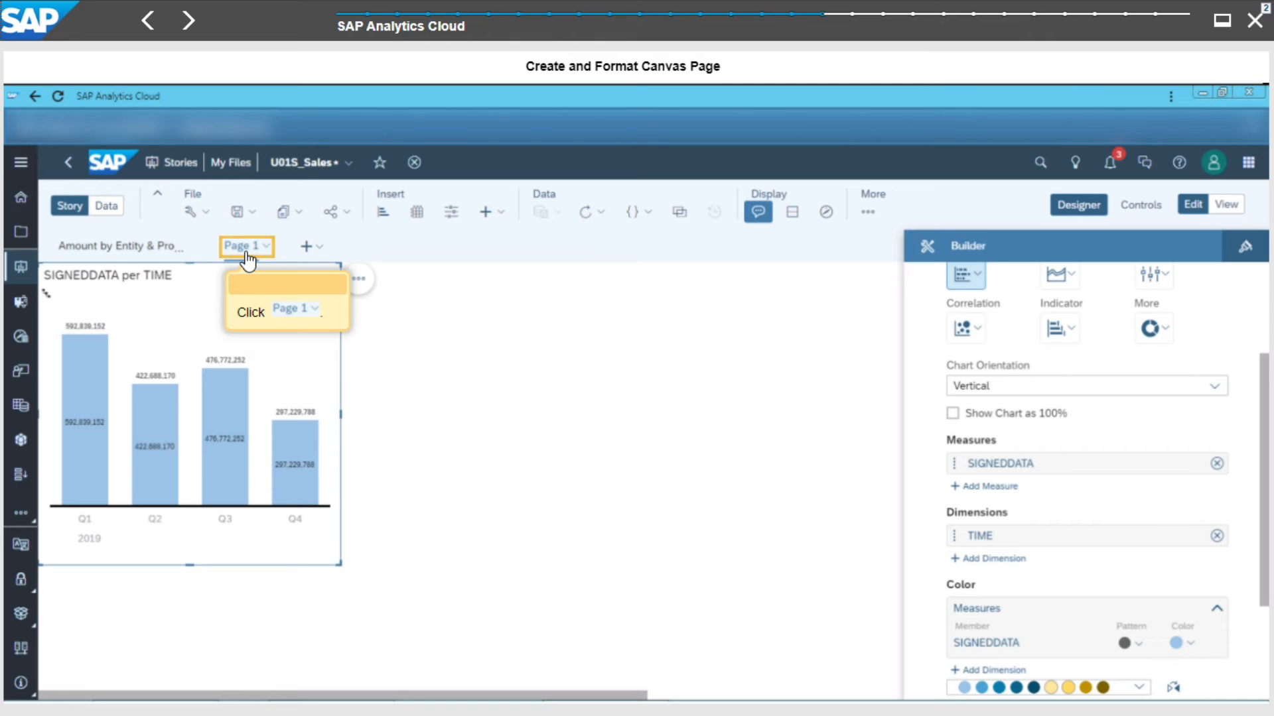
click(246, 251)
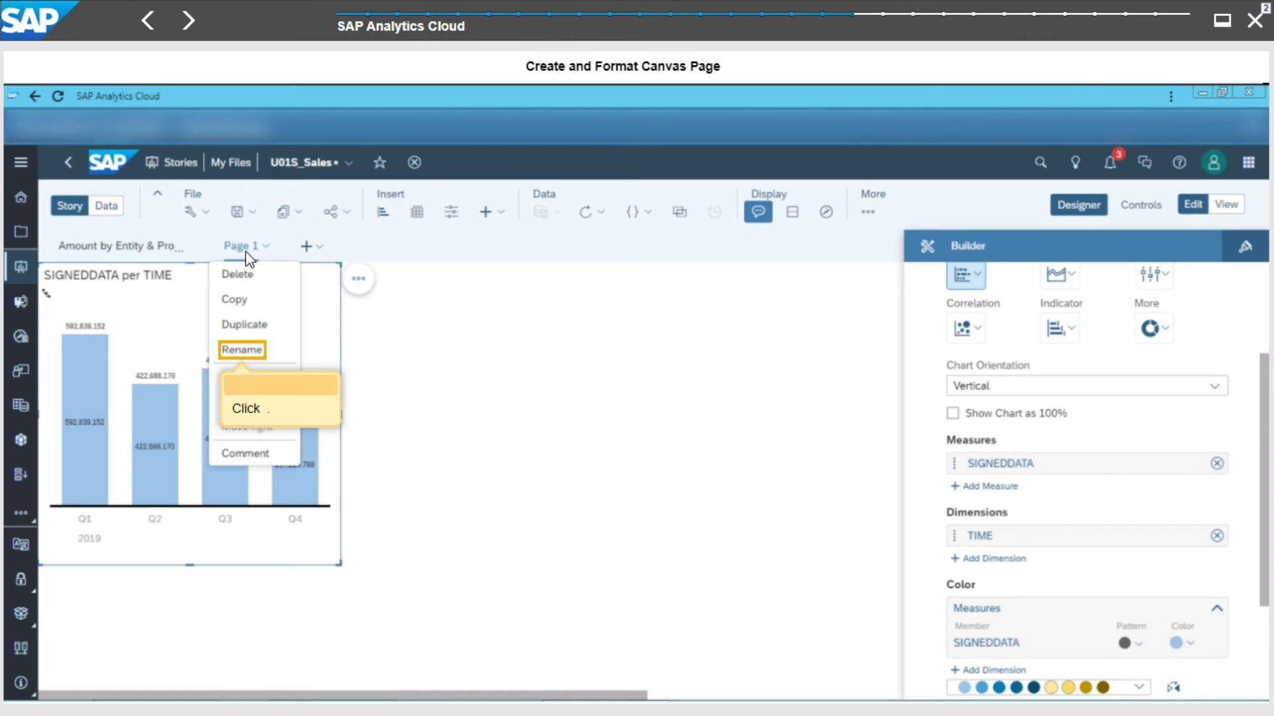
click(249, 348)
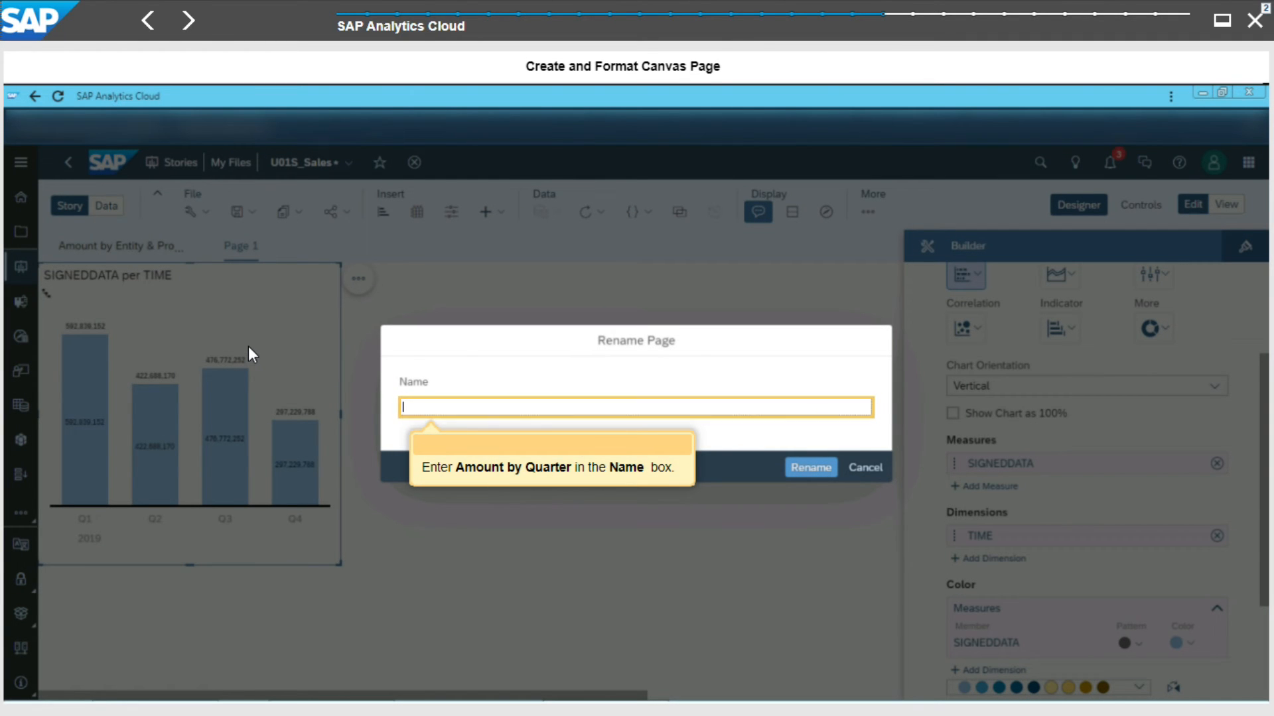
text(a)
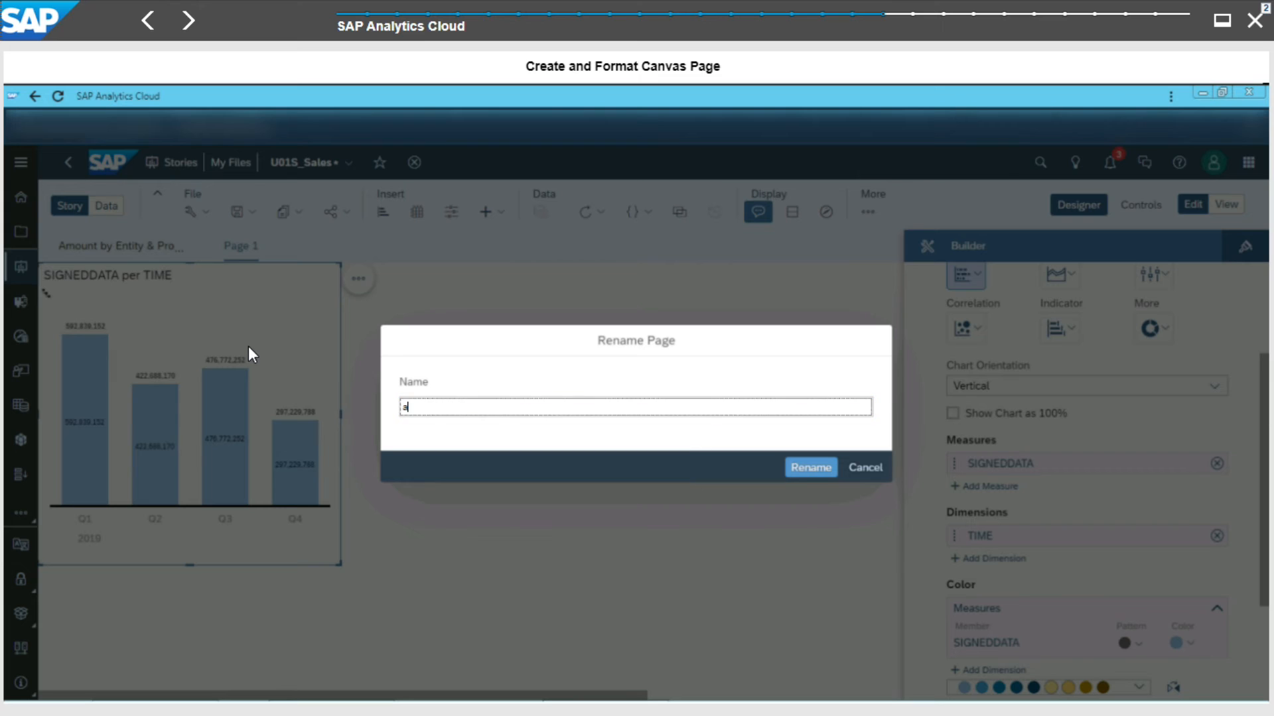
key(Return)
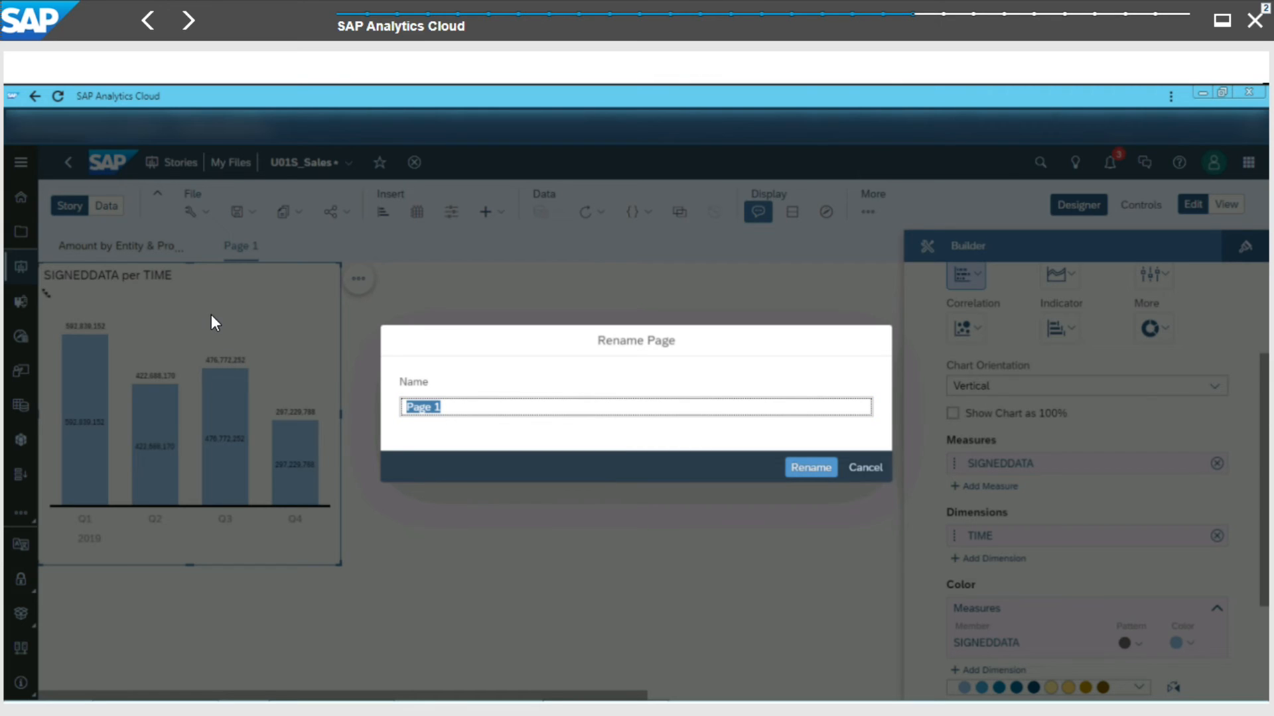
text(Amount by Quarter)
click(834, 470)
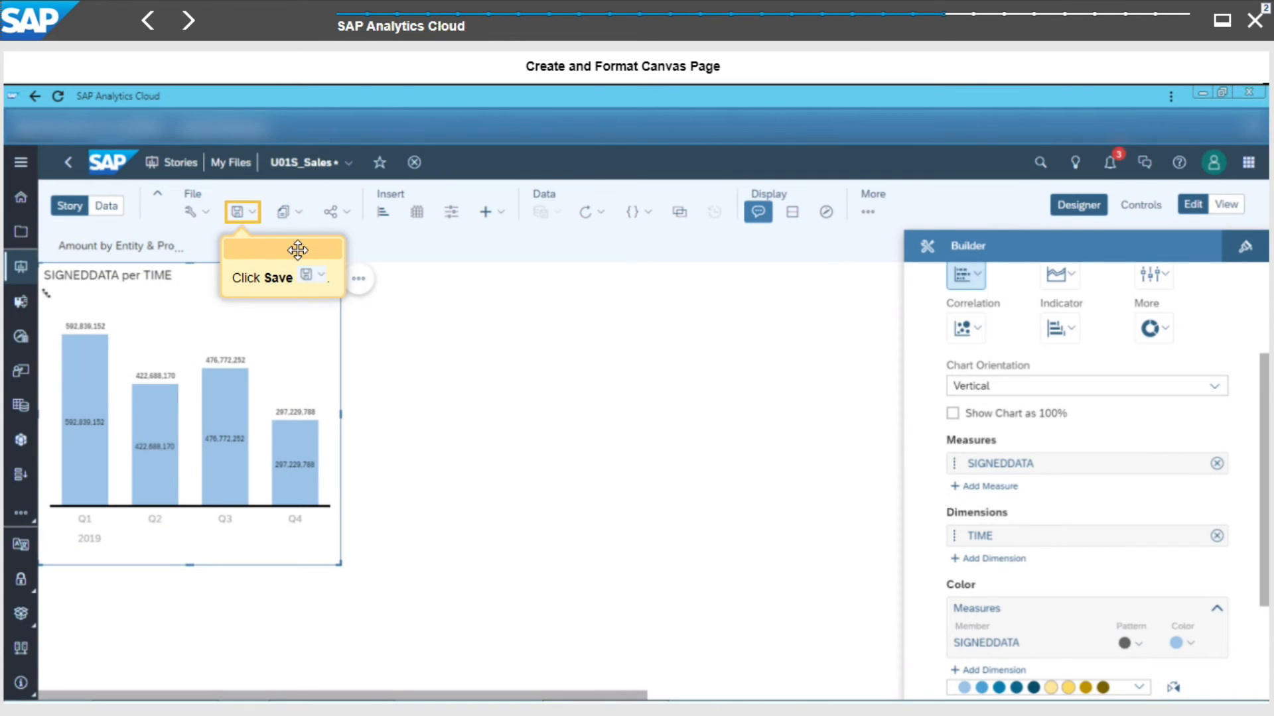
- Save the story
click(237, 213)
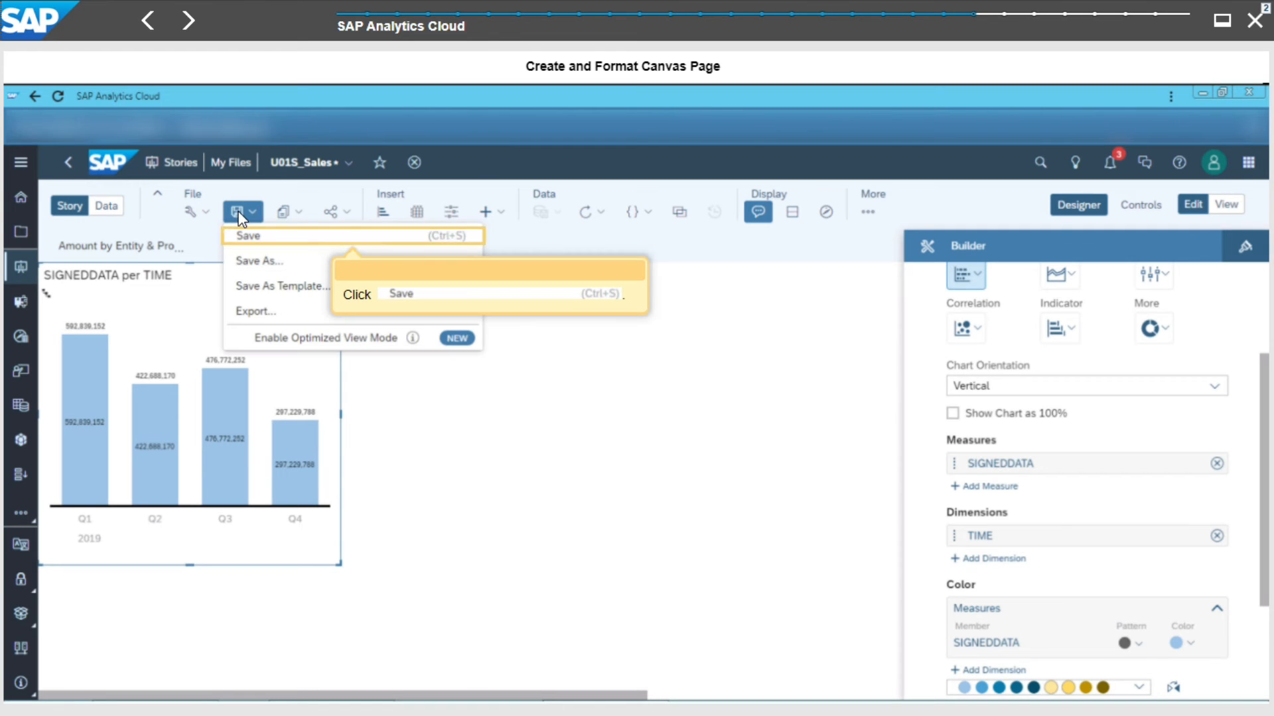
click(268, 239)
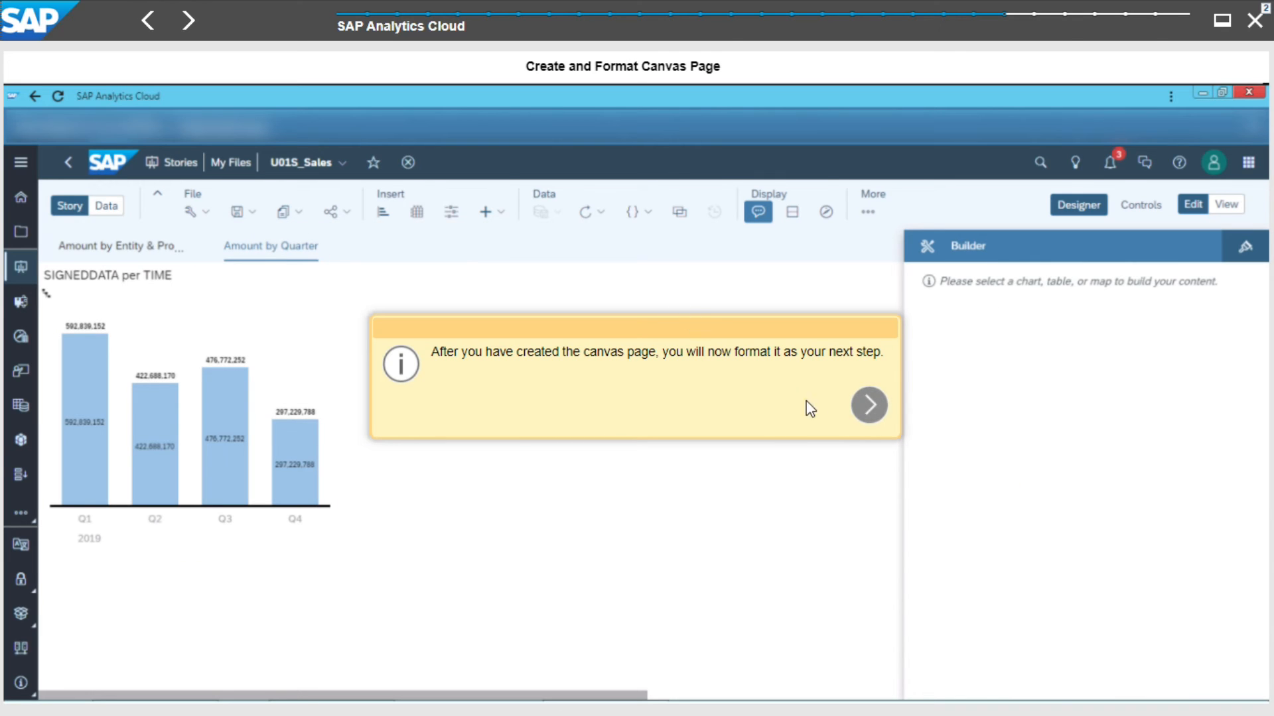
click(880, 405)
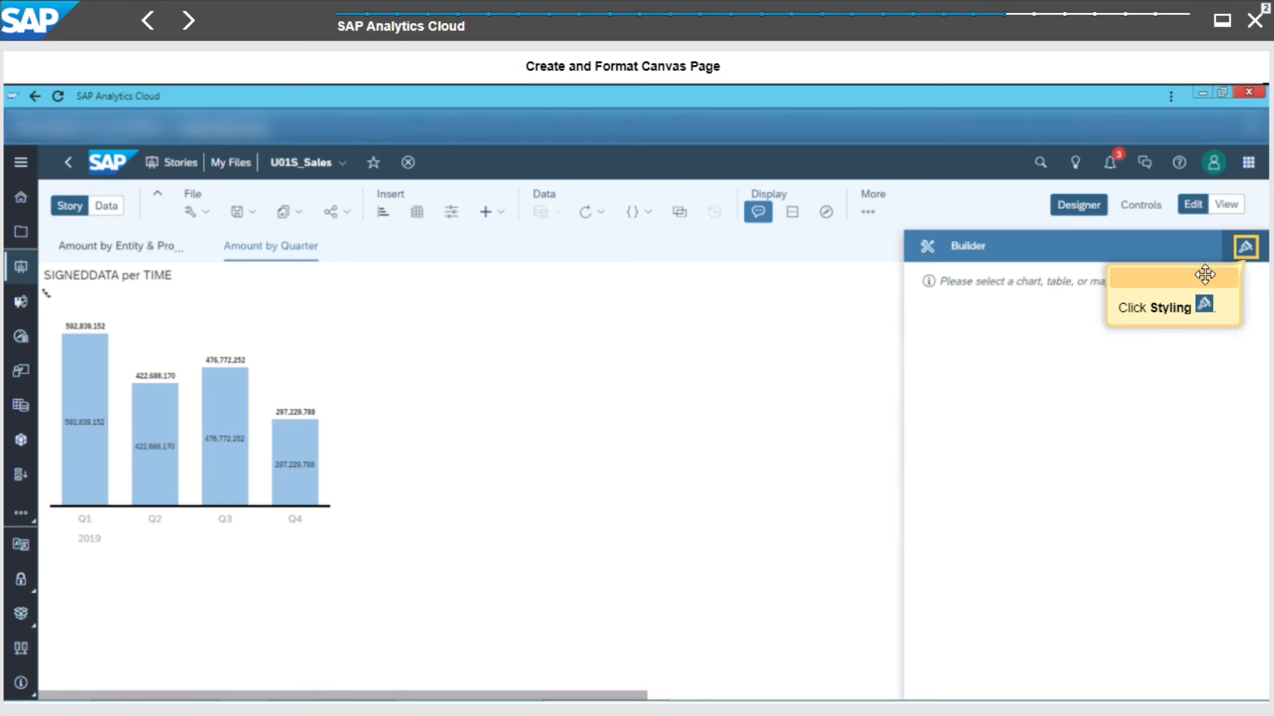
- Set the page's canvas background colour to yellow and turn on Snap to Grid
click(1245, 248)
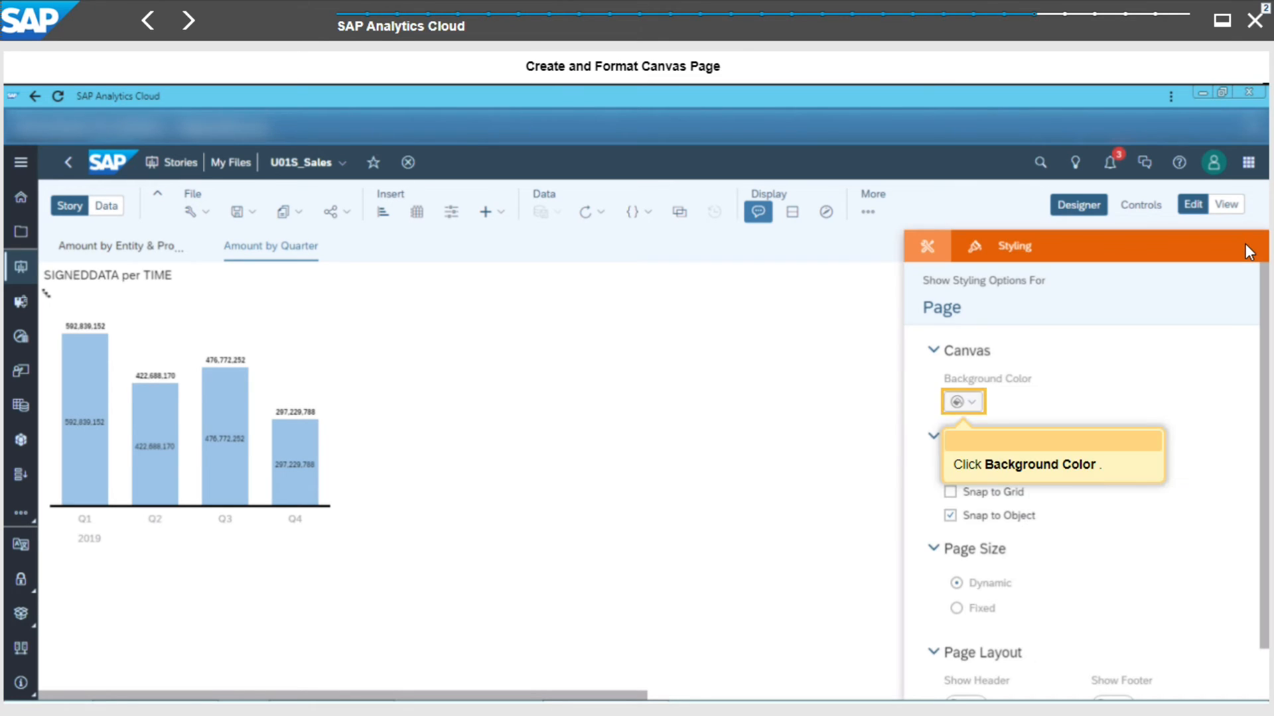
click(959, 409)
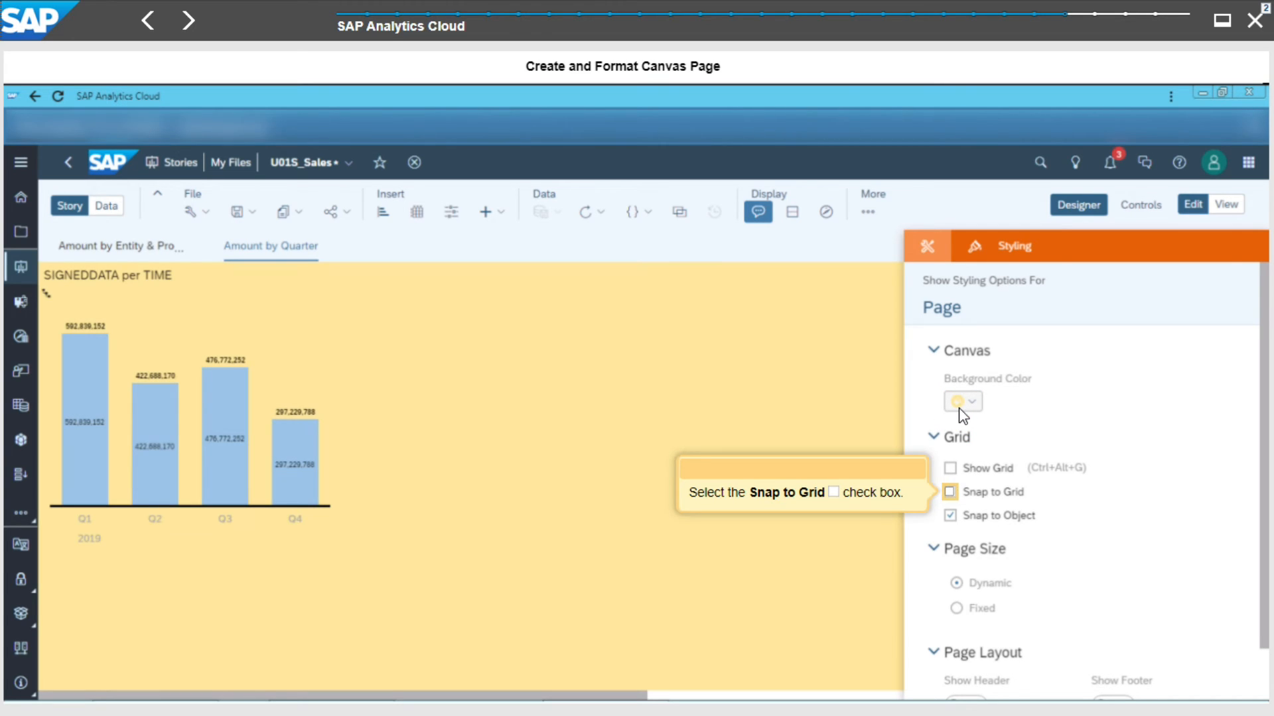
click(947, 493)
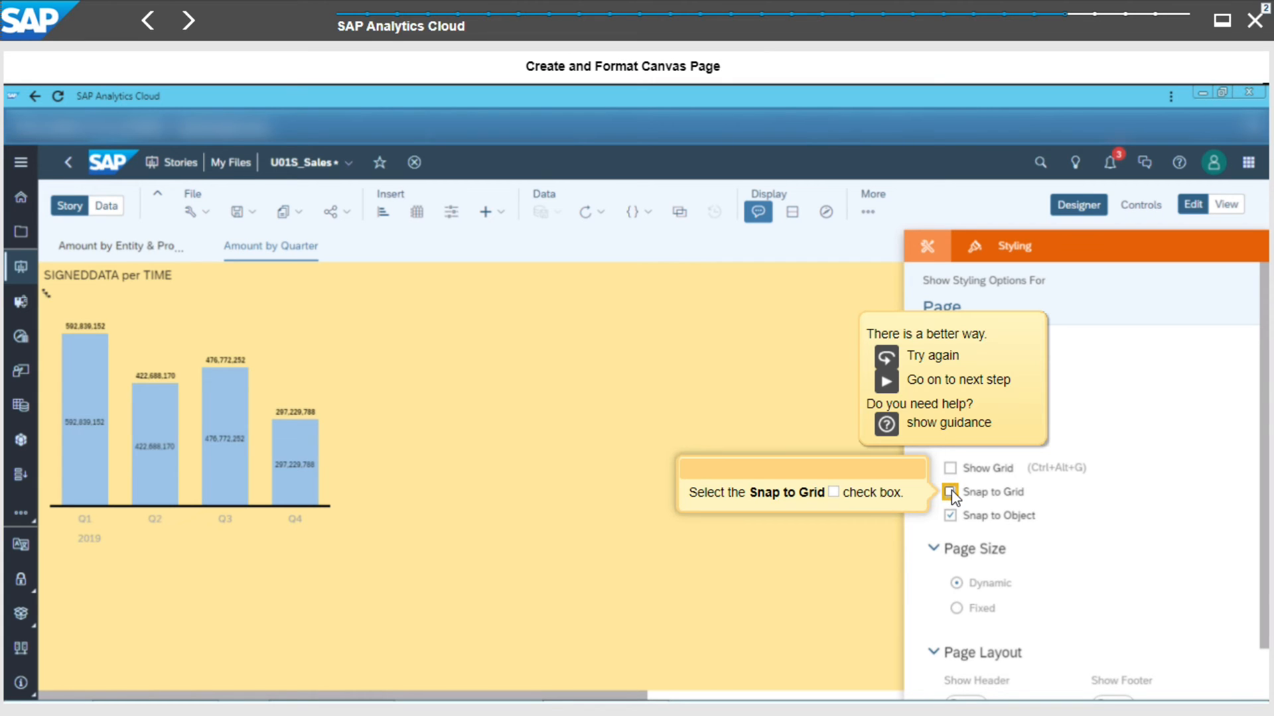
click(951, 491)
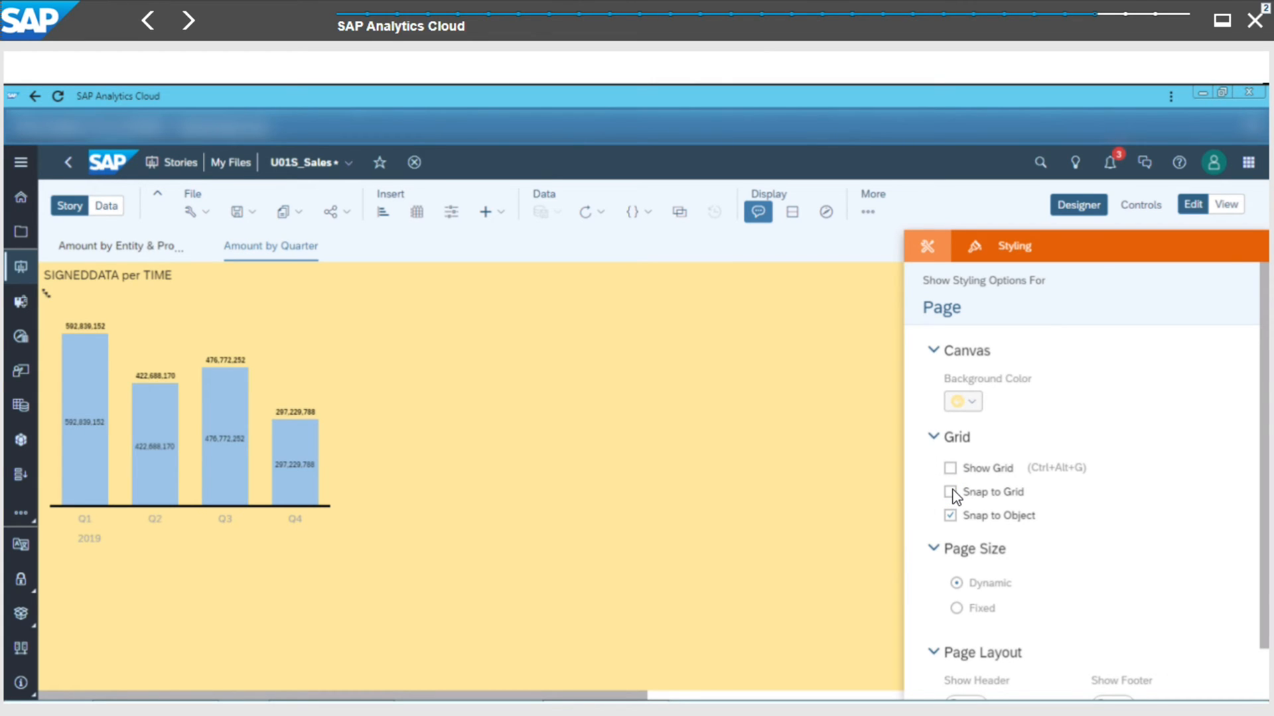
- Enlarge the SIGNEDDATA per TIME chart by stretching its corner down and to the right
click(119, 280)
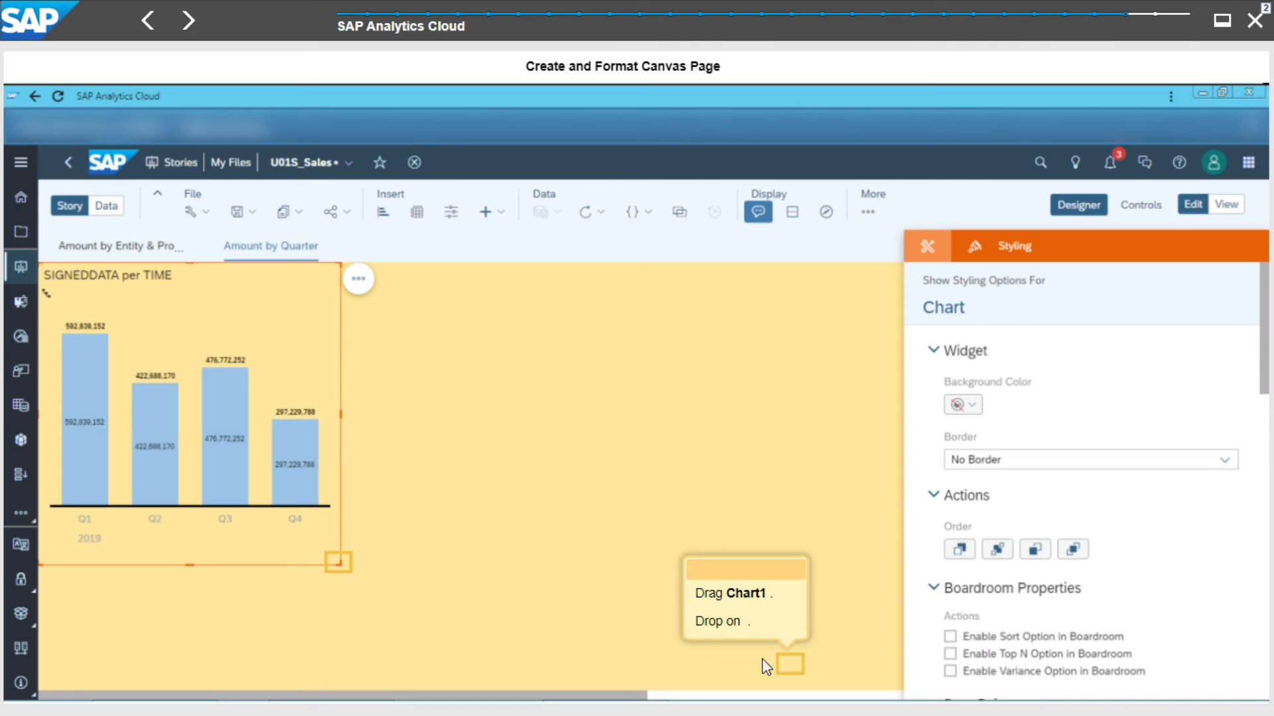
drag(339, 563, 786, 663)
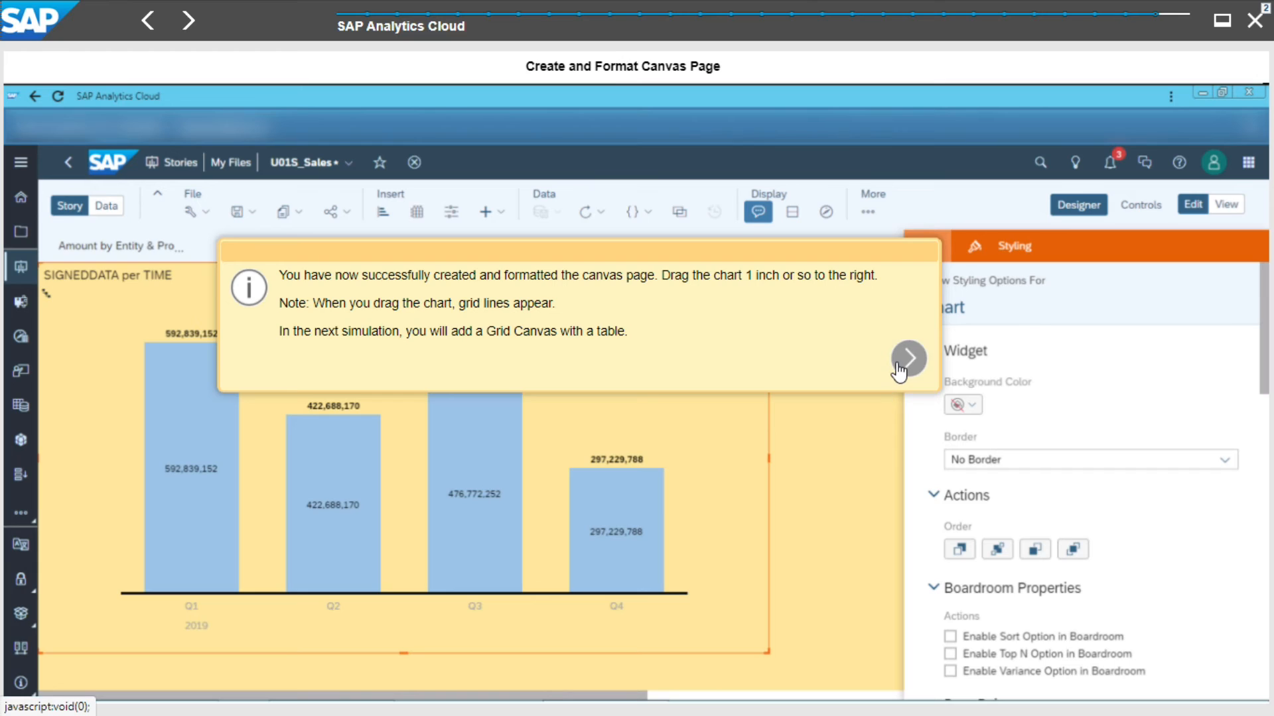
click(907, 359)
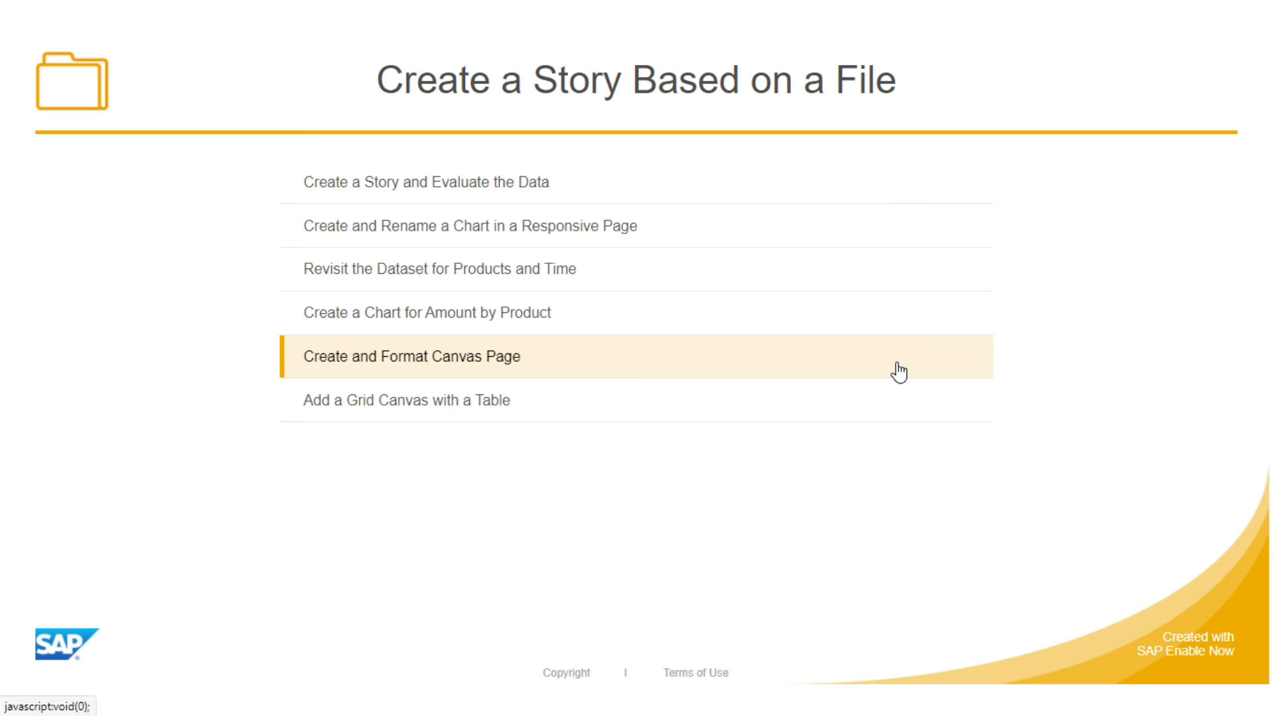
- Add a new grid page to the story
click(539, 414)
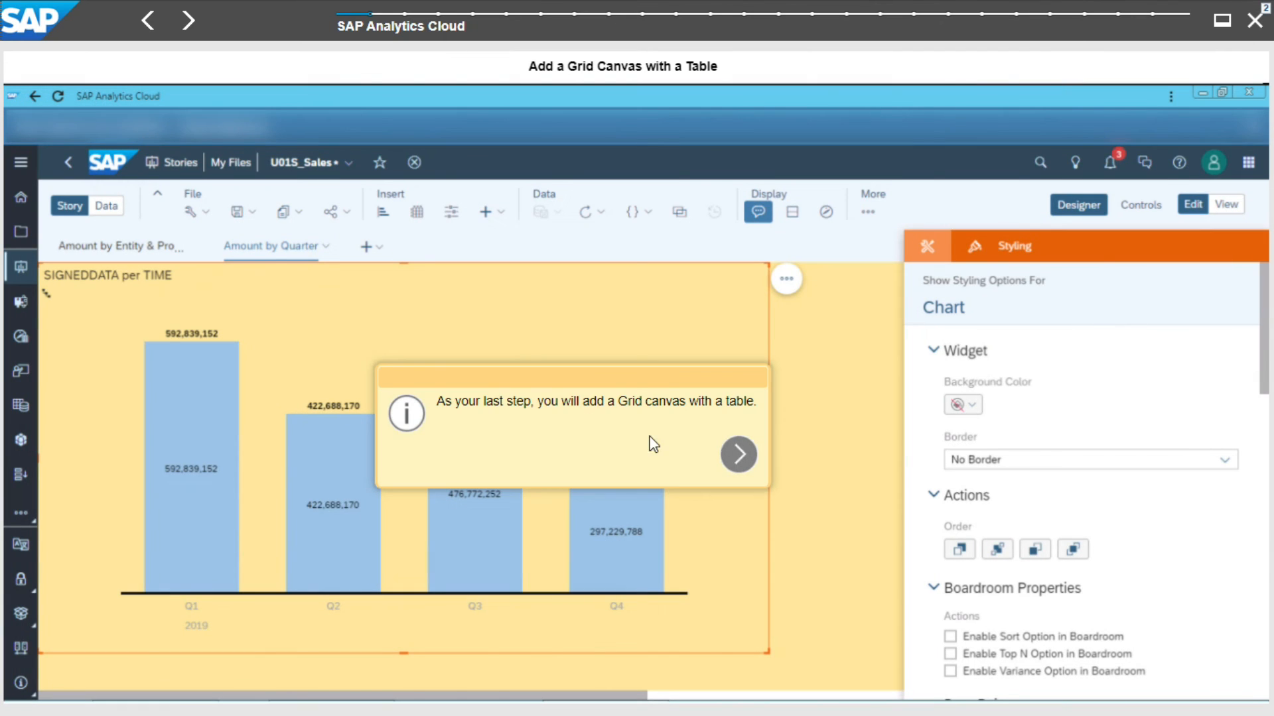
click(739, 455)
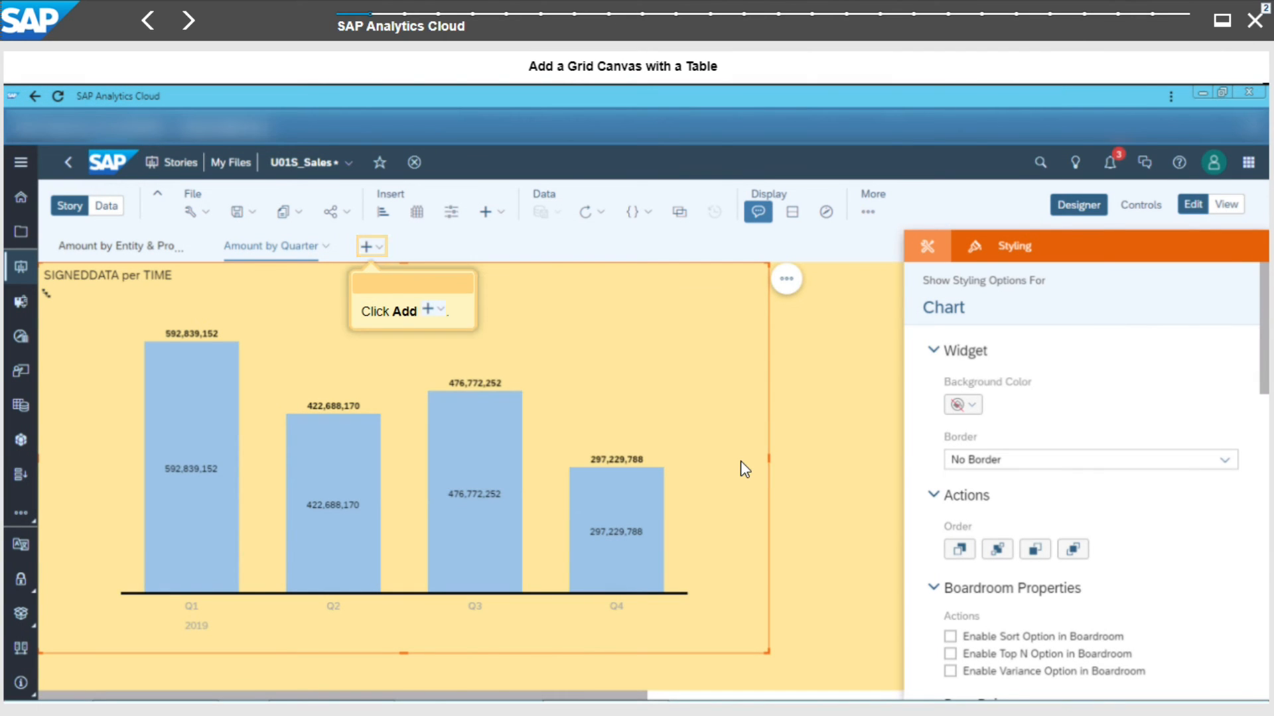
click(376, 250)
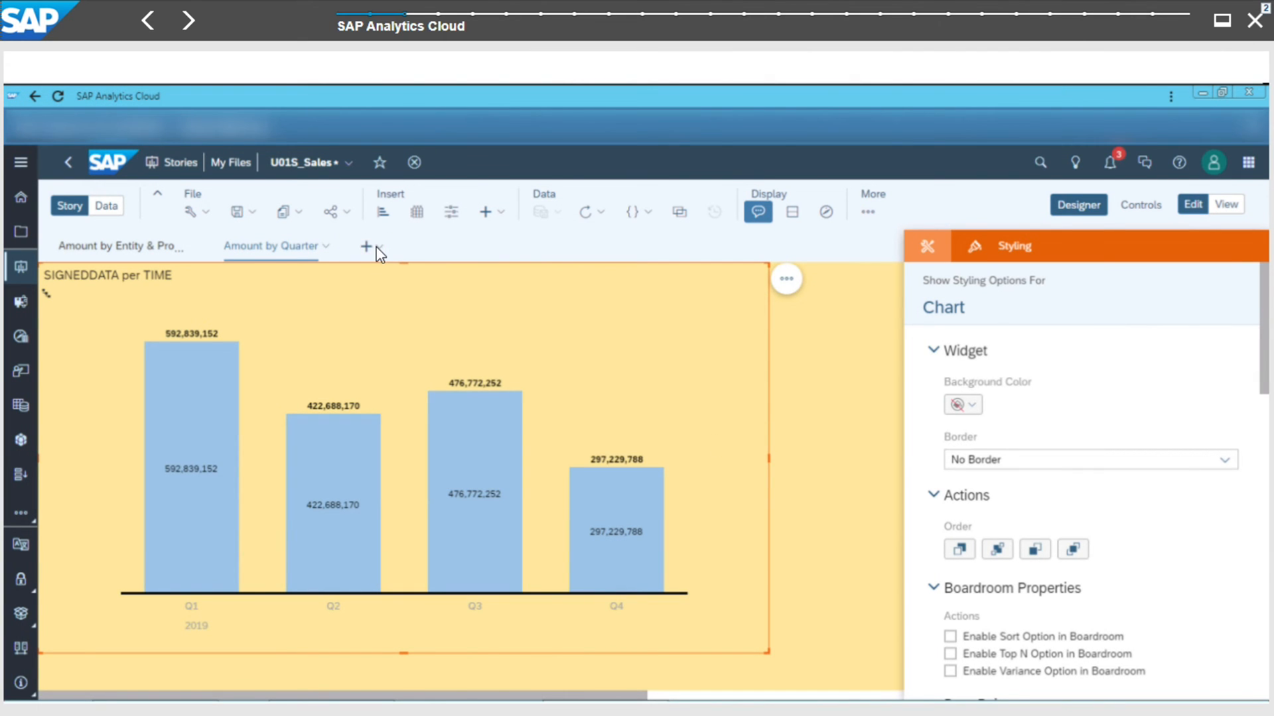
click(386, 323)
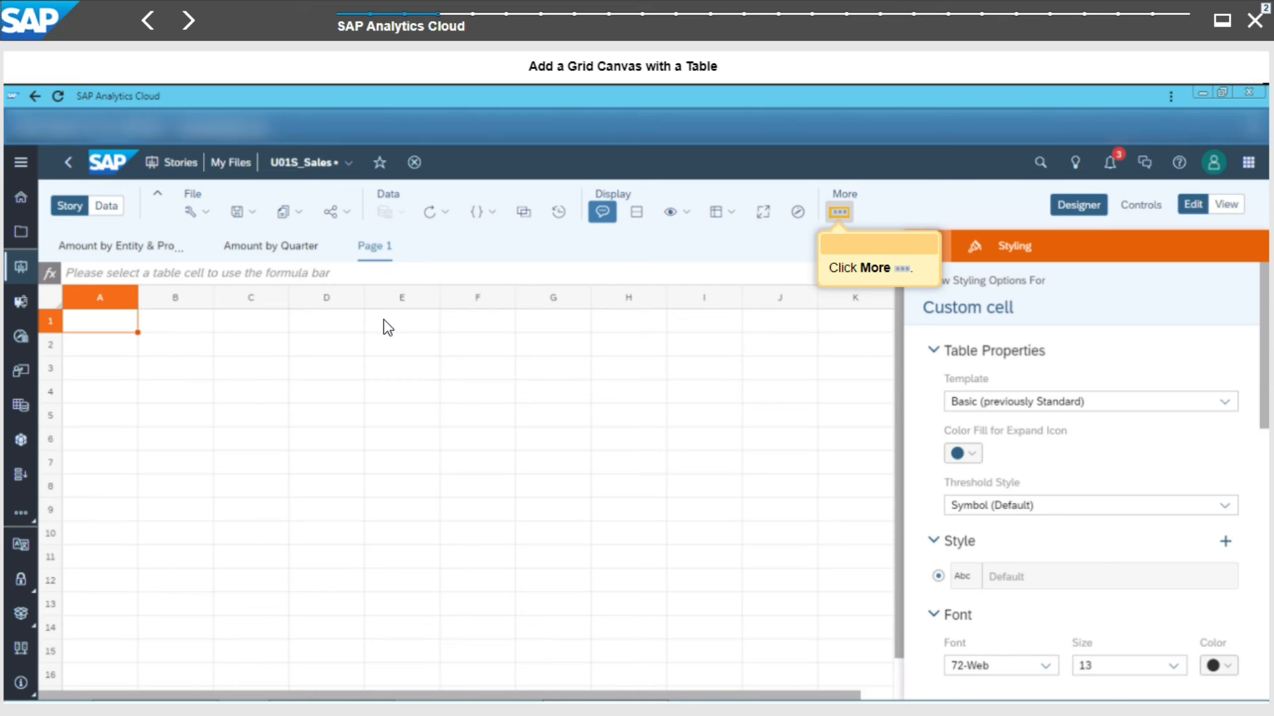
- Insert a table on the grid page using the SALES2019ACTUAL_EUR model
click(840, 213)
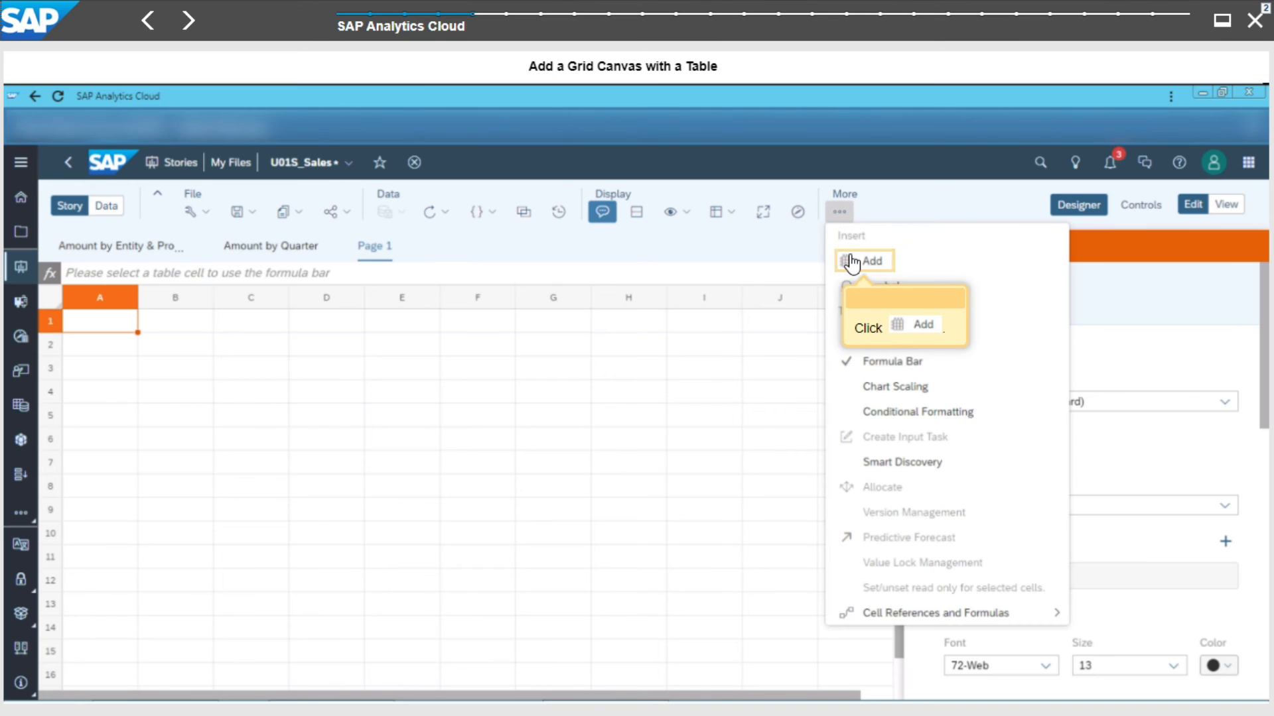
click(852, 262)
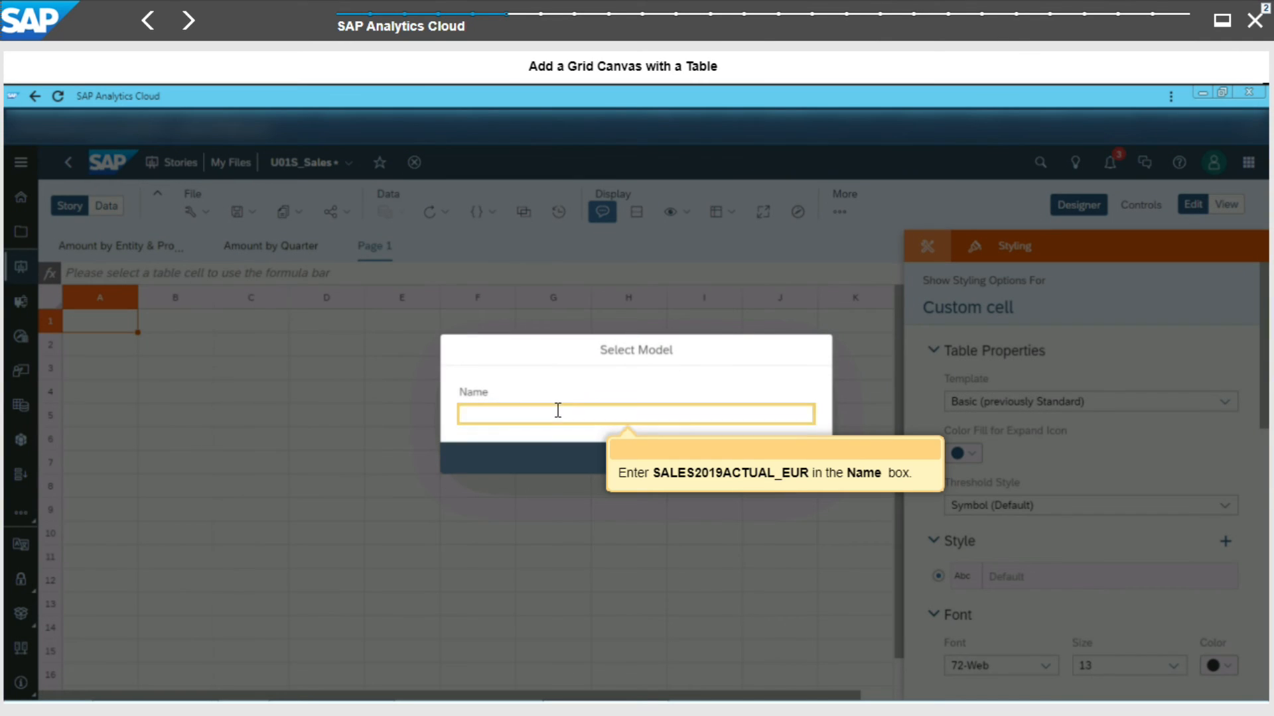
click(558, 411)
text(sal)
key(Return)
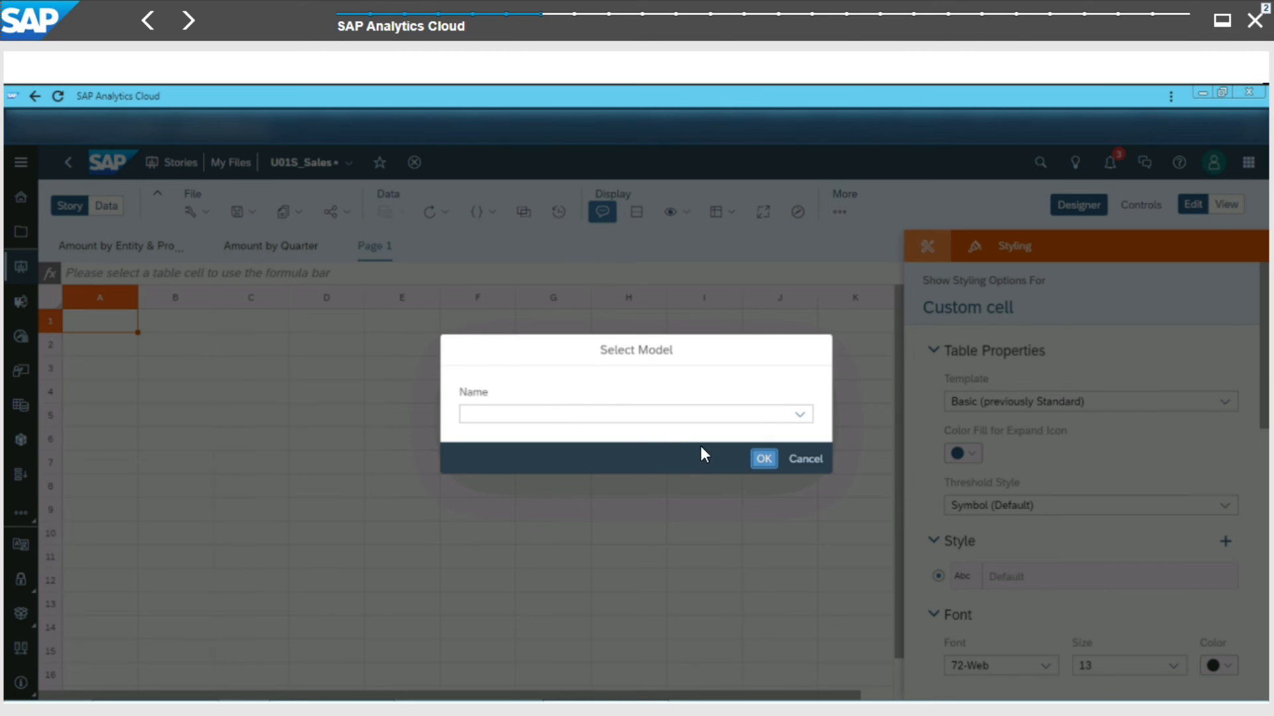
click(763, 461)
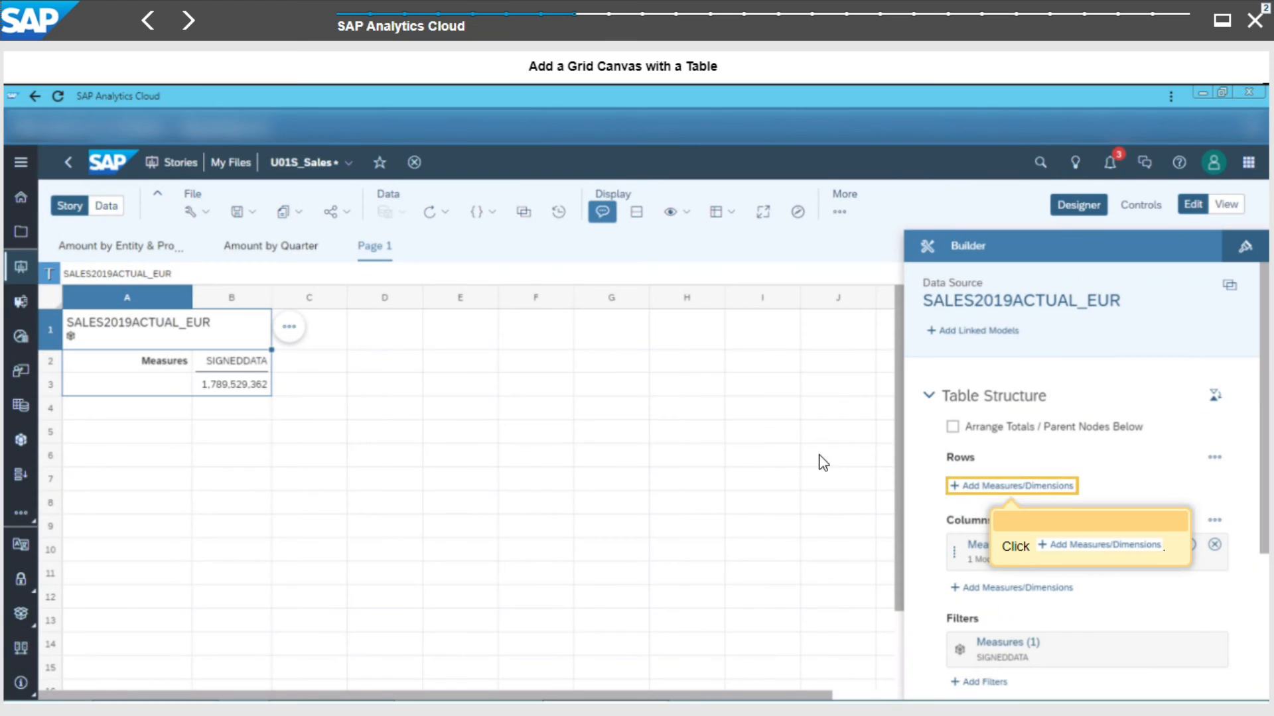
- Add ENTITY and P_ACCT as row dimensions of the table
click(954, 479)
click(954, 481)
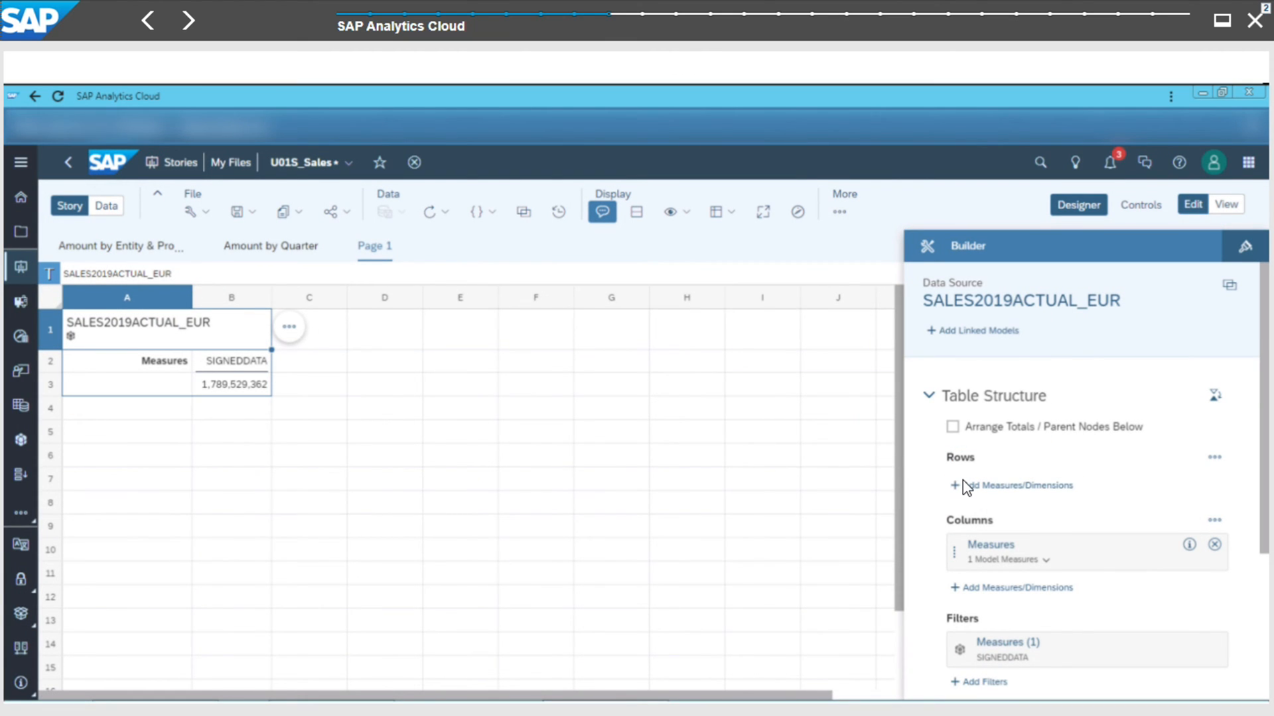
click(979, 489)
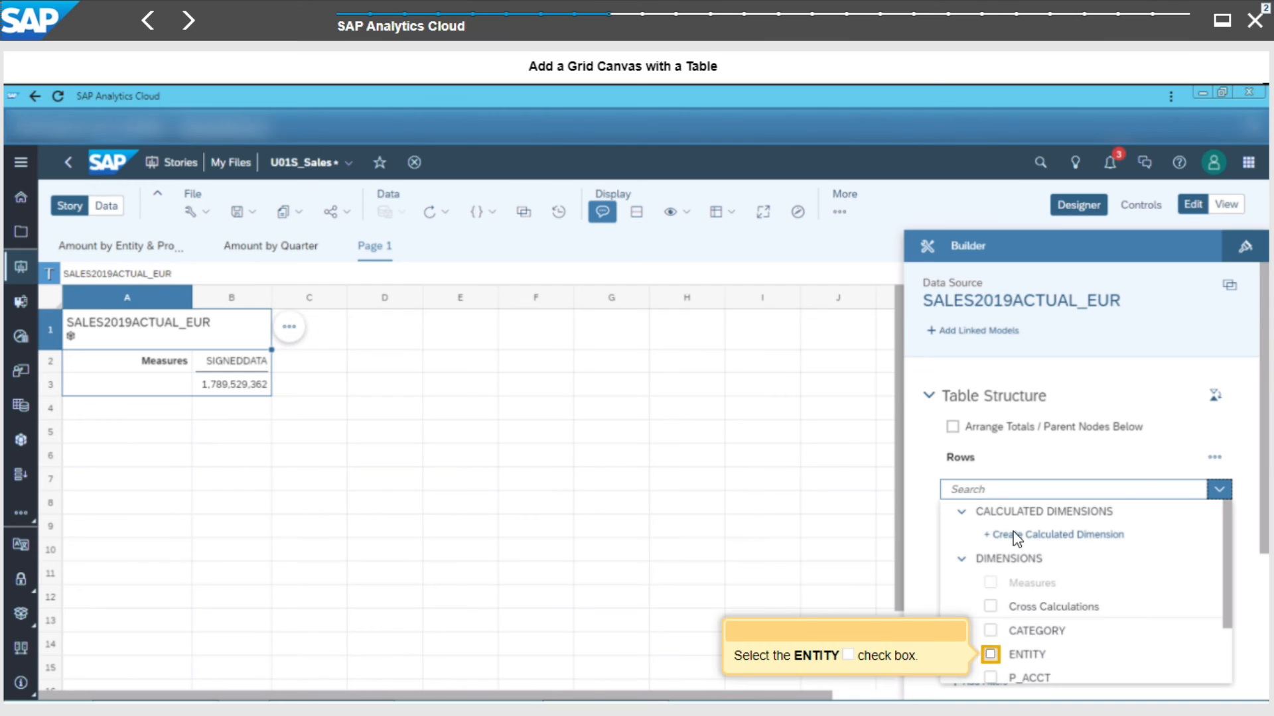
click(990, 655)
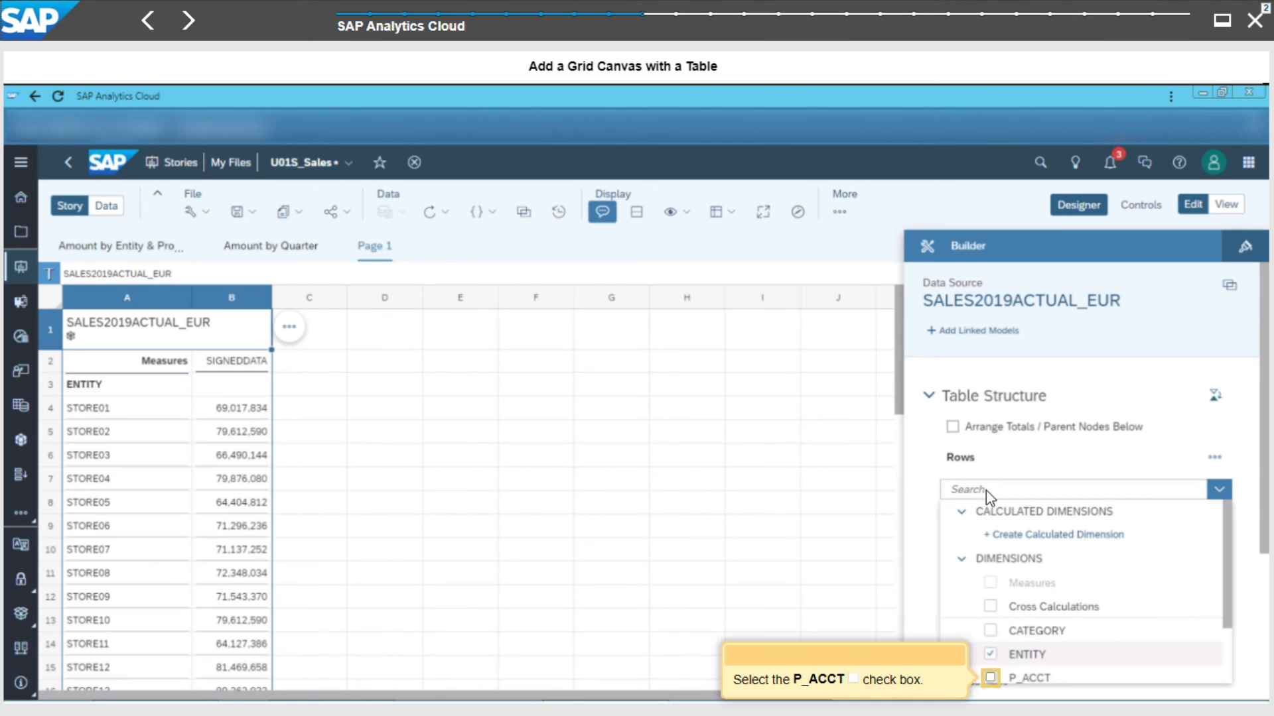
click(990, 678)
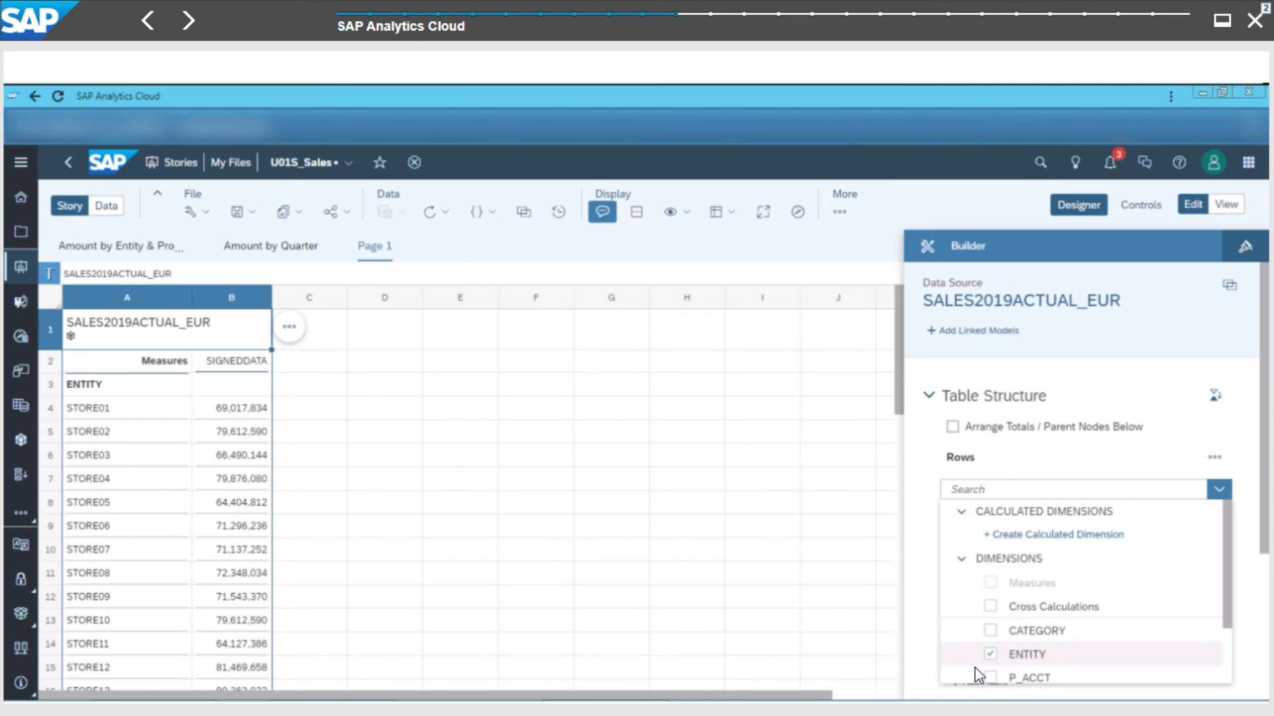
click(1218, 494)
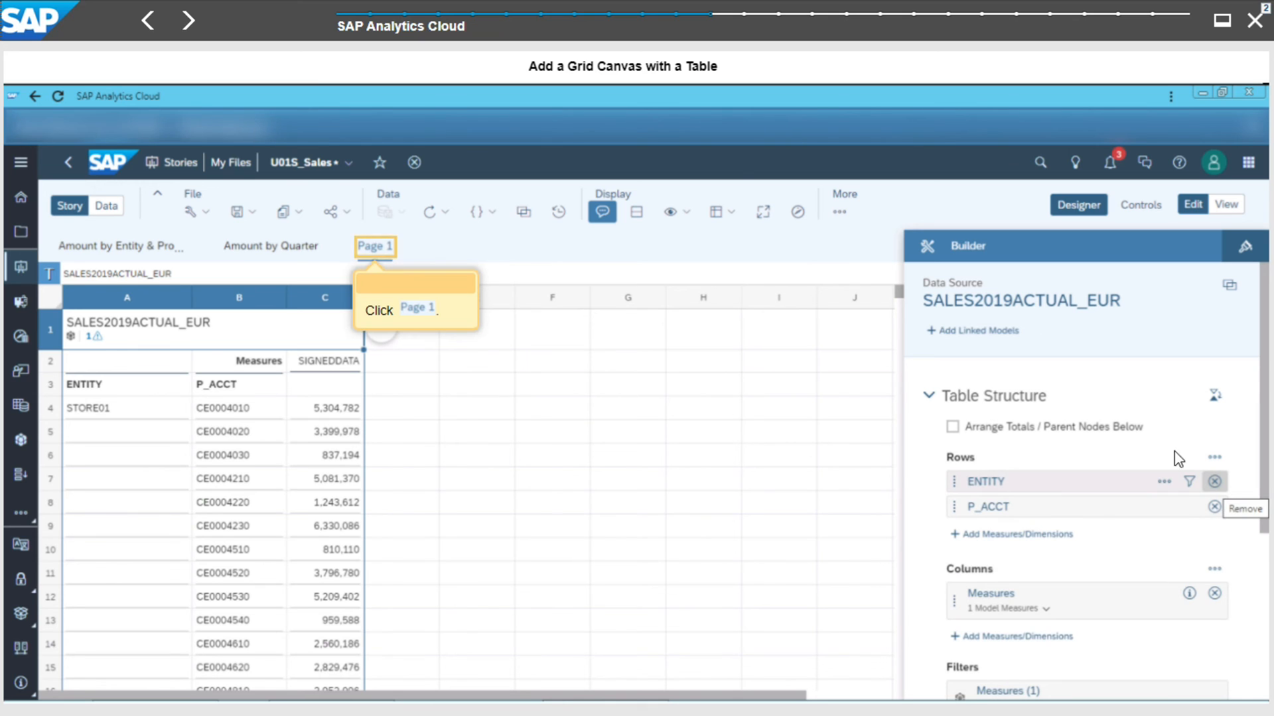
- Rename the grid page as Account by Entity and switch the story to View mode
click(371, 248)
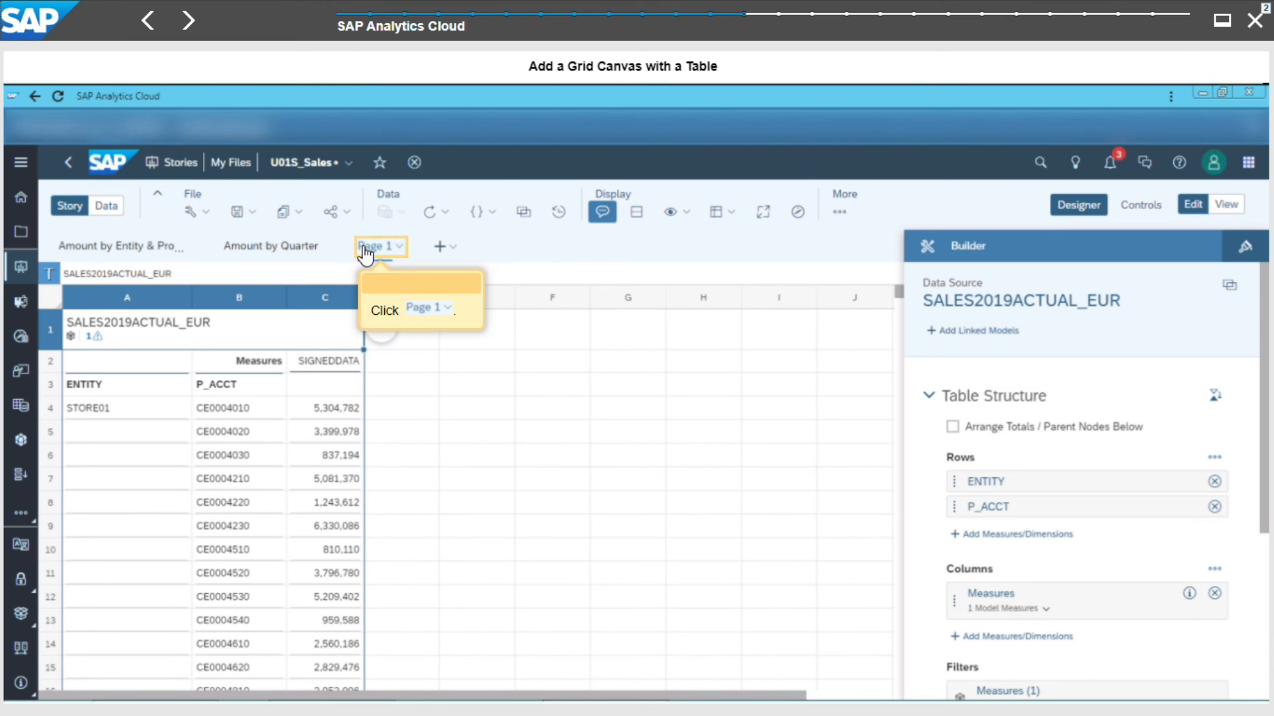
click(376, 248)
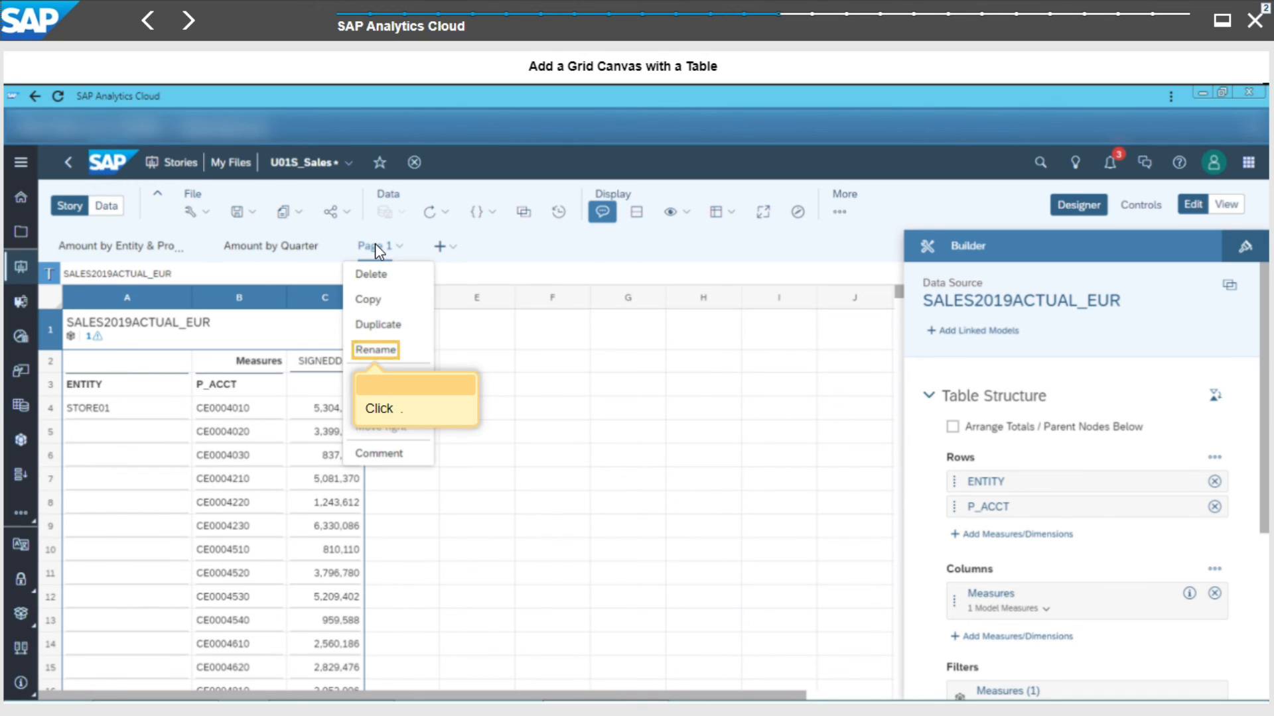
click(386, 349)
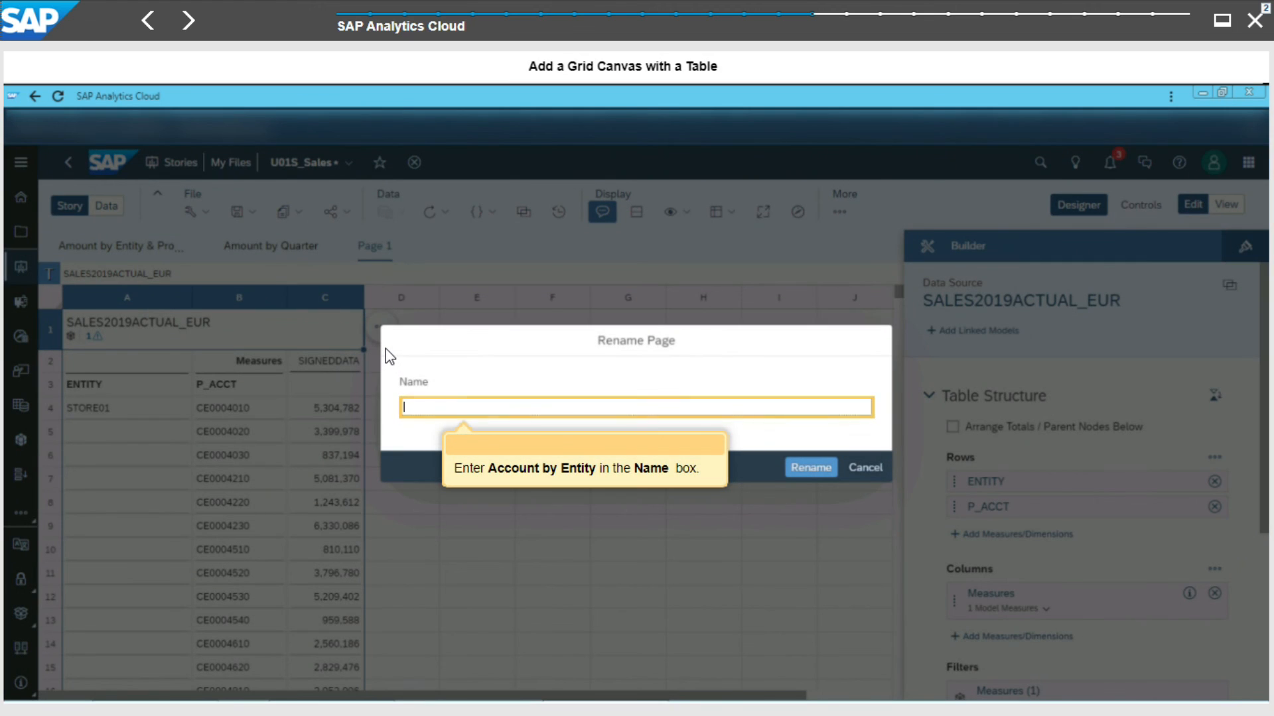
click(456, 412)
text(Account by Entity)
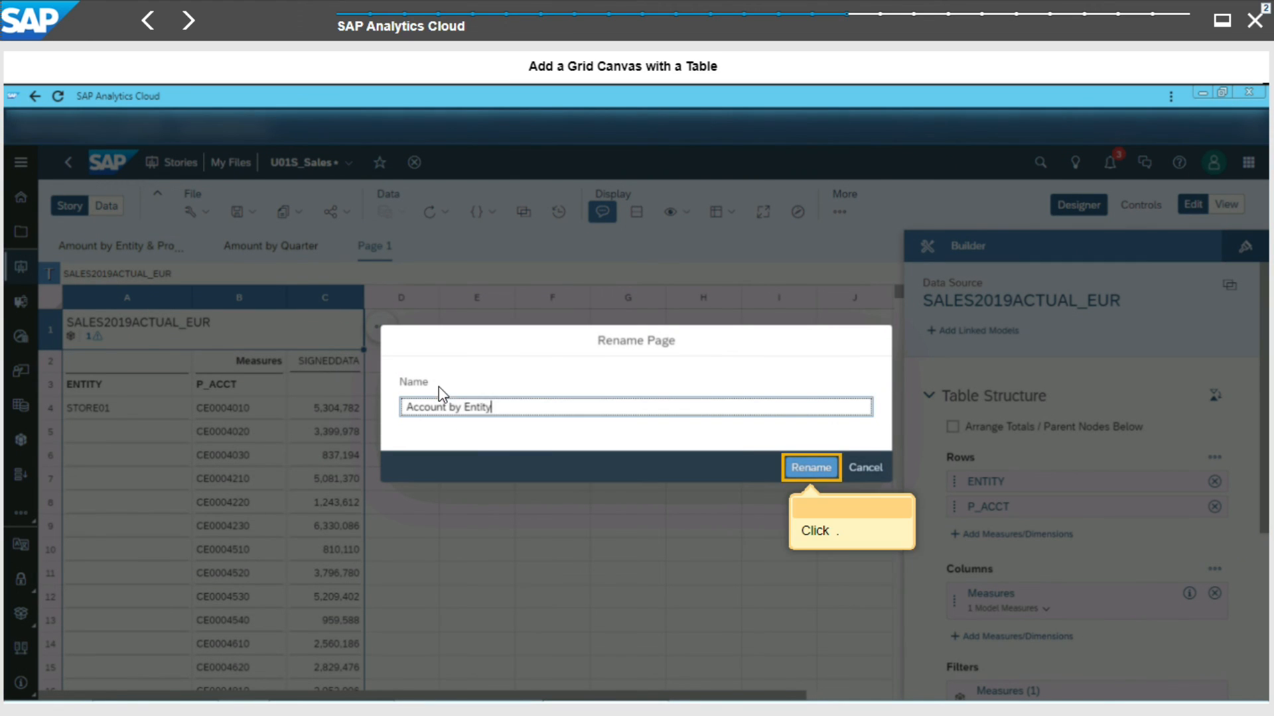
click(807, 467)
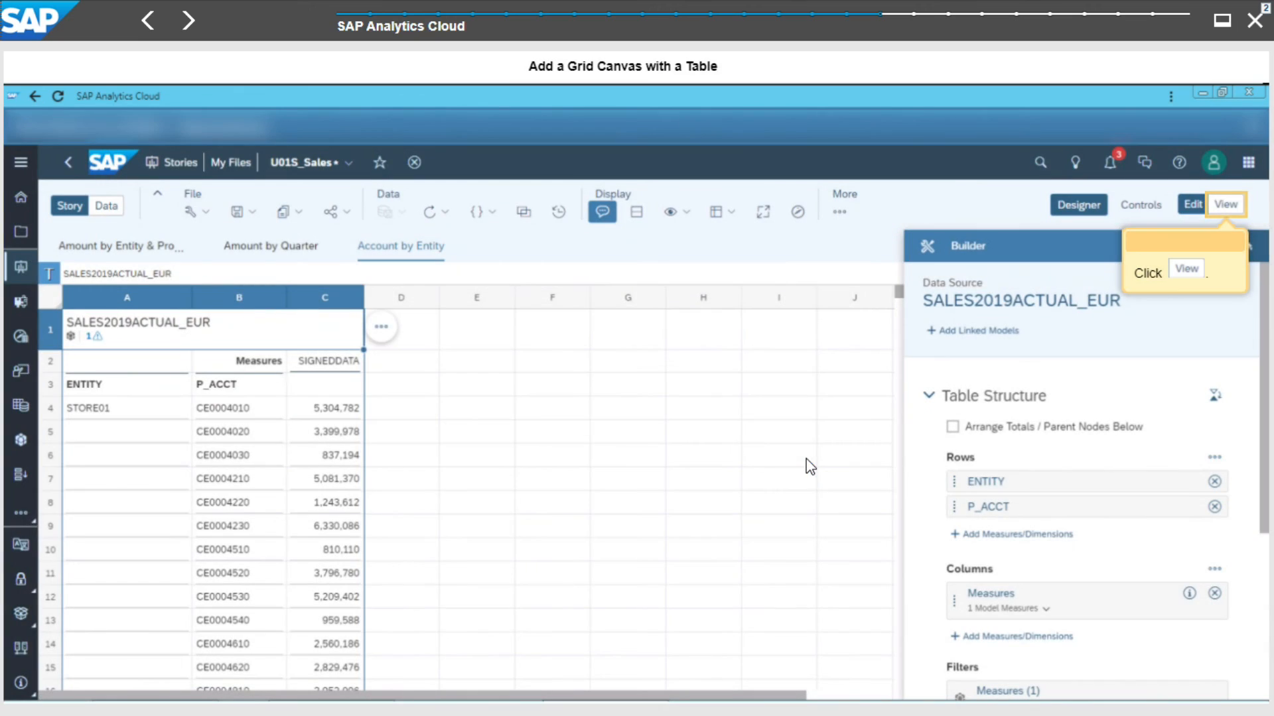
click(1238, 206)
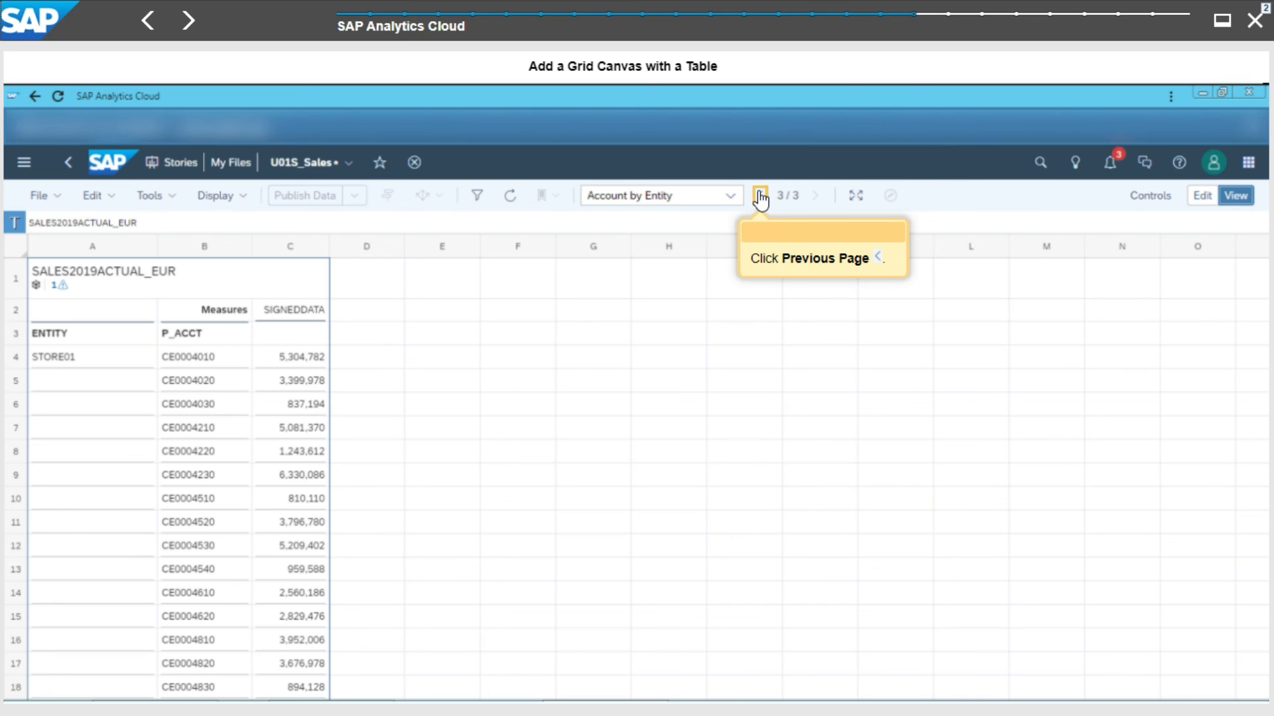
- Go back to the first story page and turn on the Tab Bar display in View mode
click(760, 196)
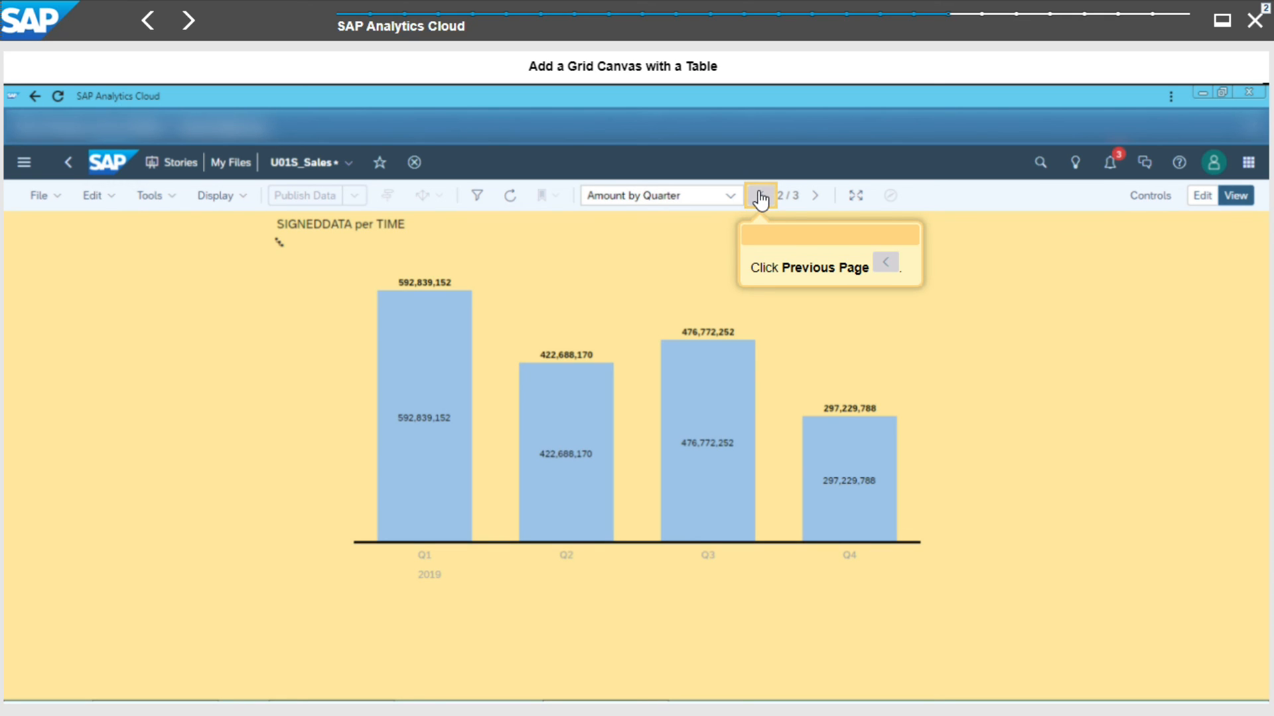
click(760, 196)
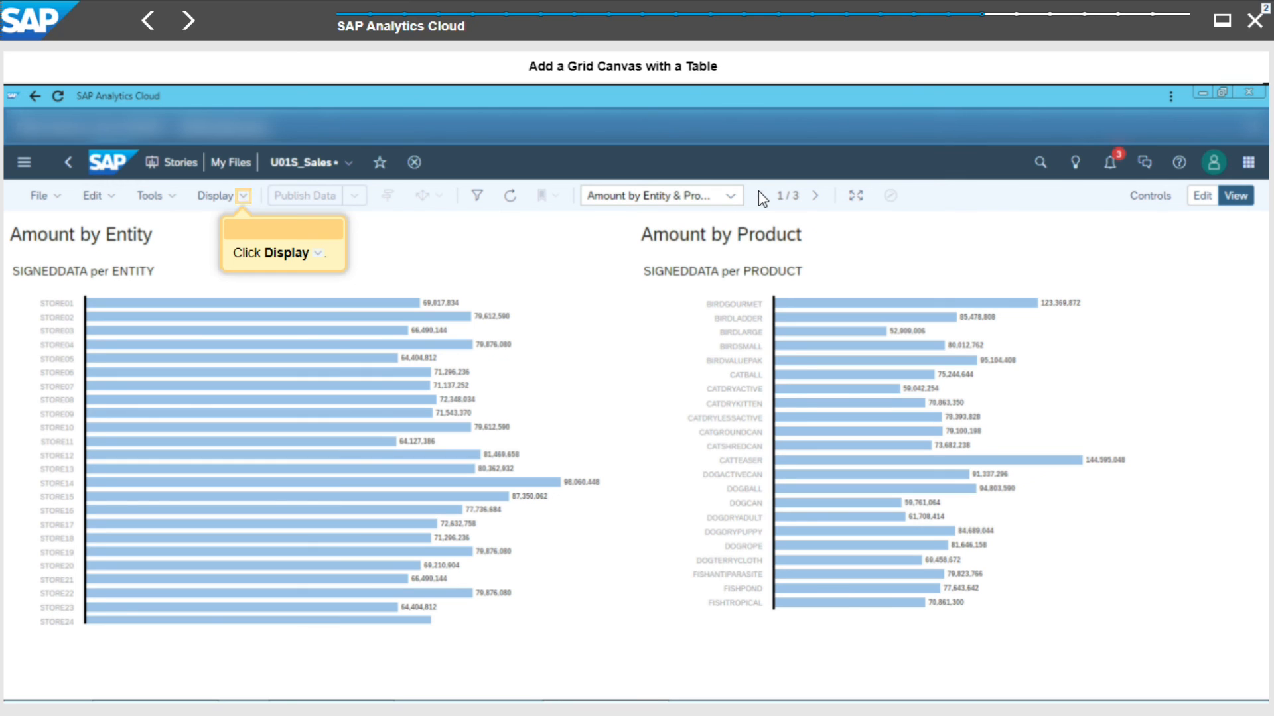
click(244, 198)
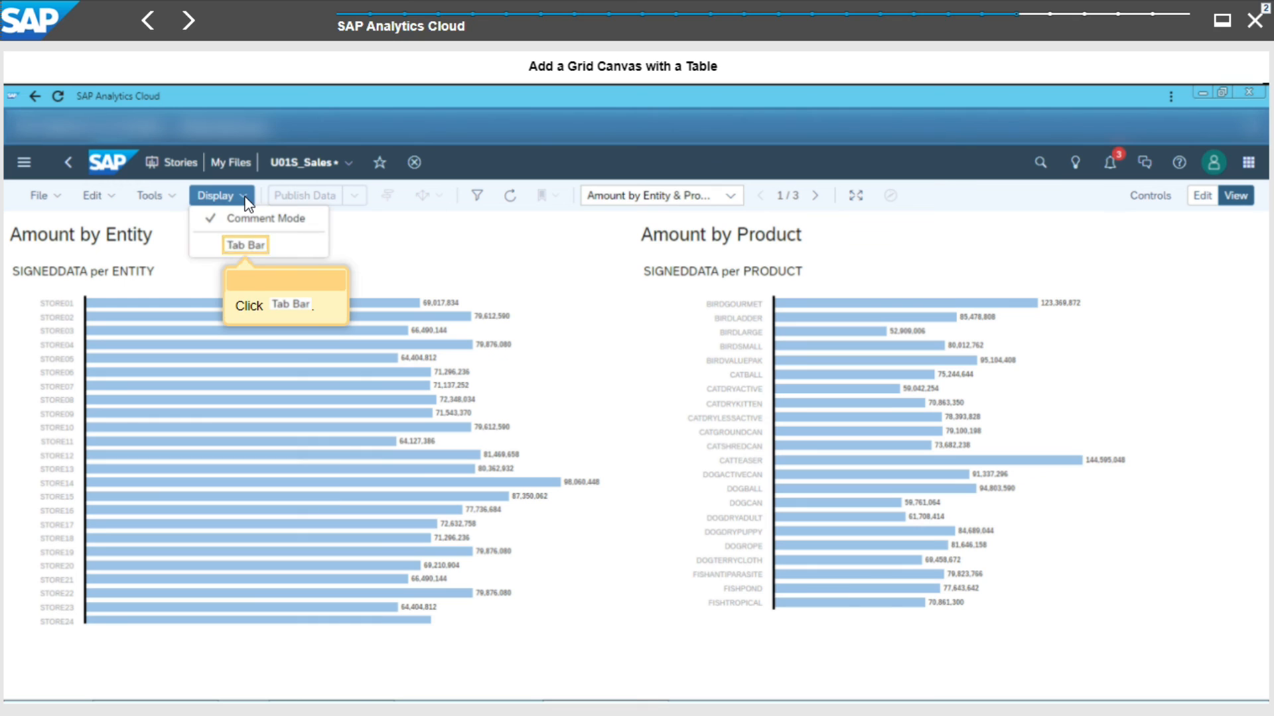
click(247, 246)
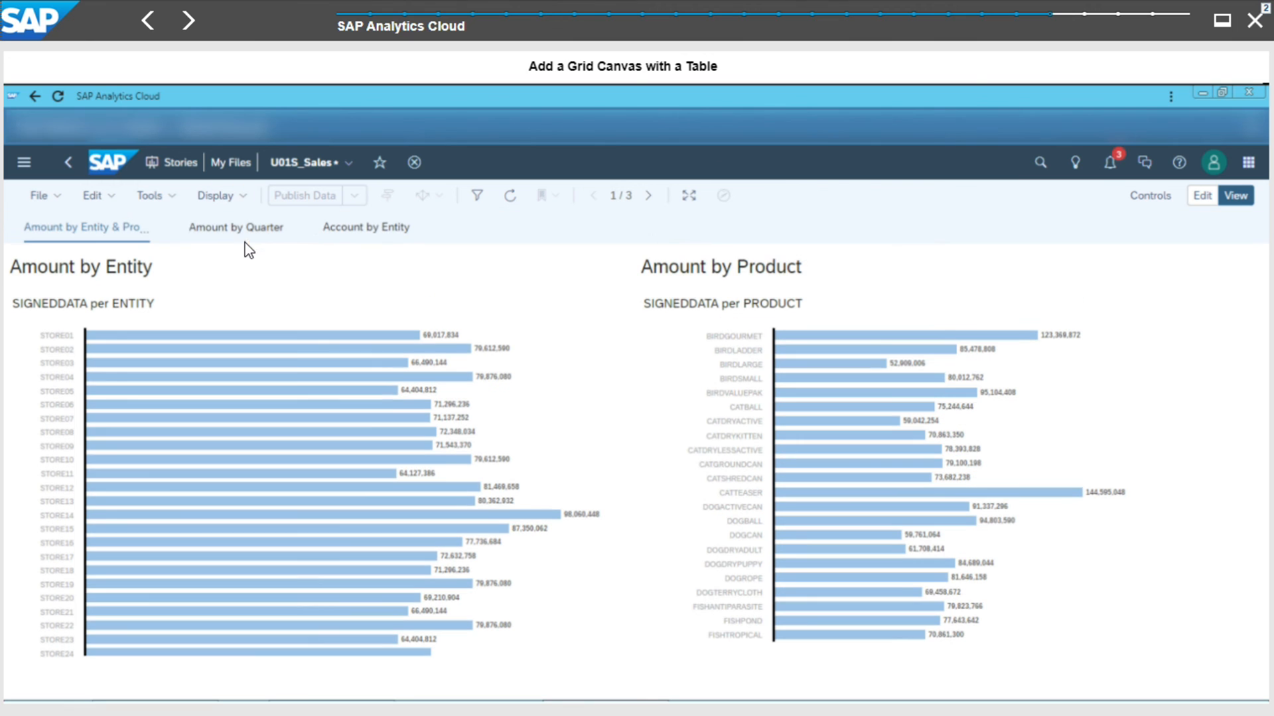
- Browse the Amount by Quarter and Account by Entity pages through their tabs and open the navigation menu
click(240, 232)
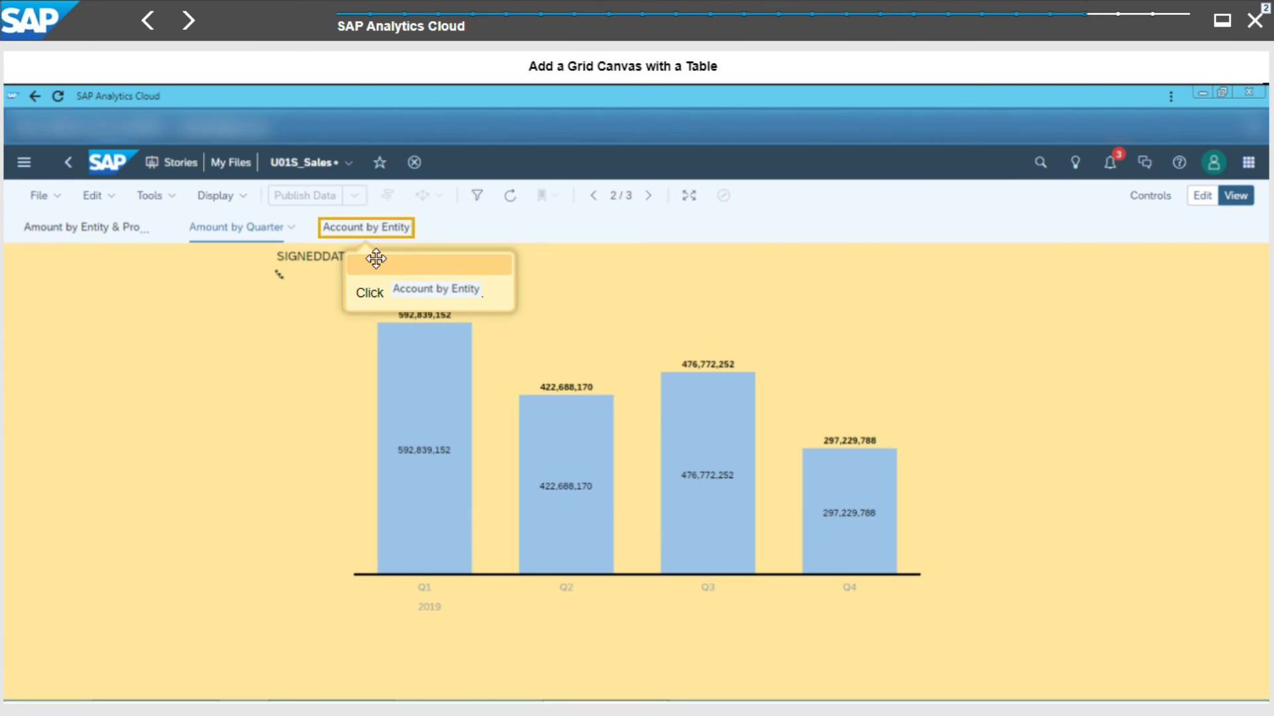
click(368, 234)
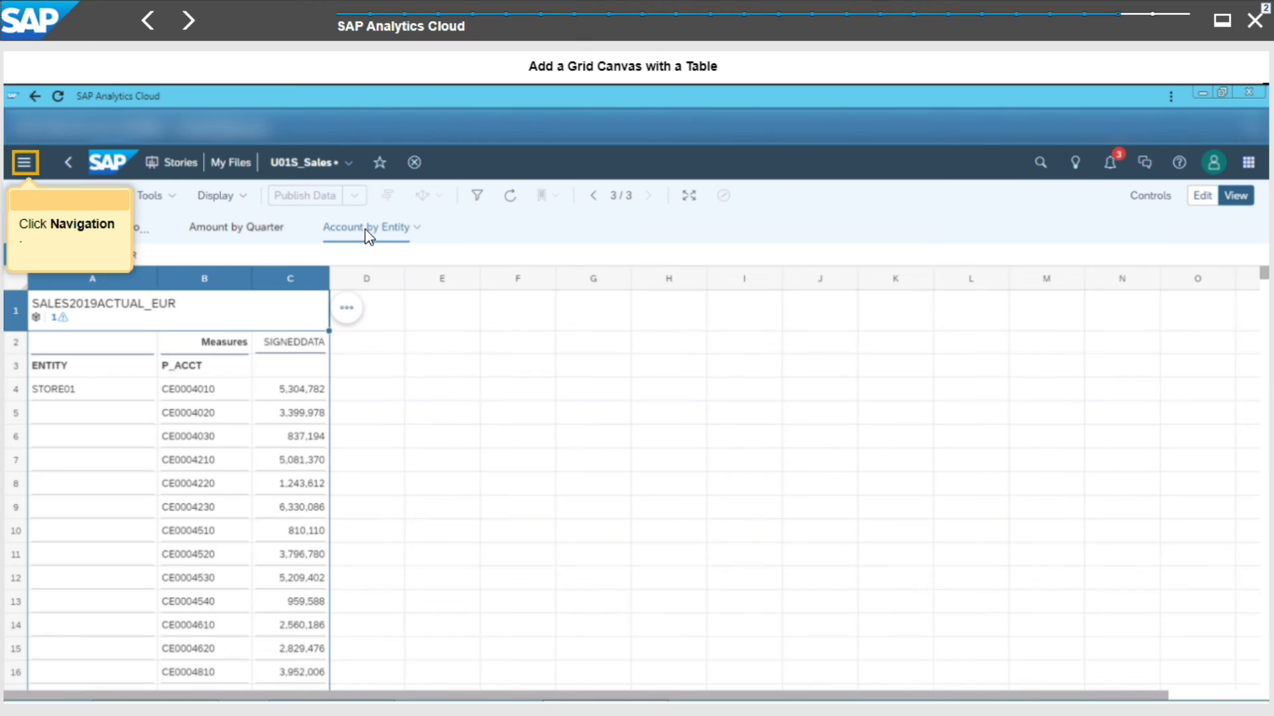
click(29, 163)
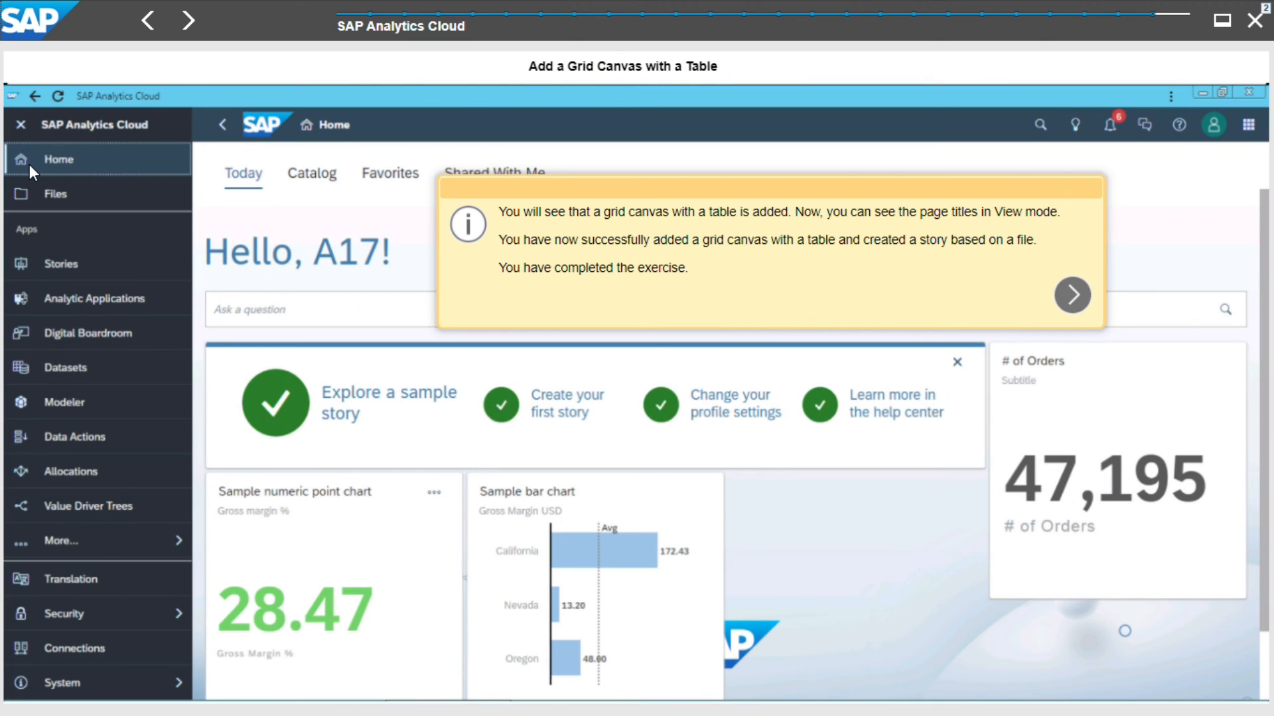
click(1072, 296)
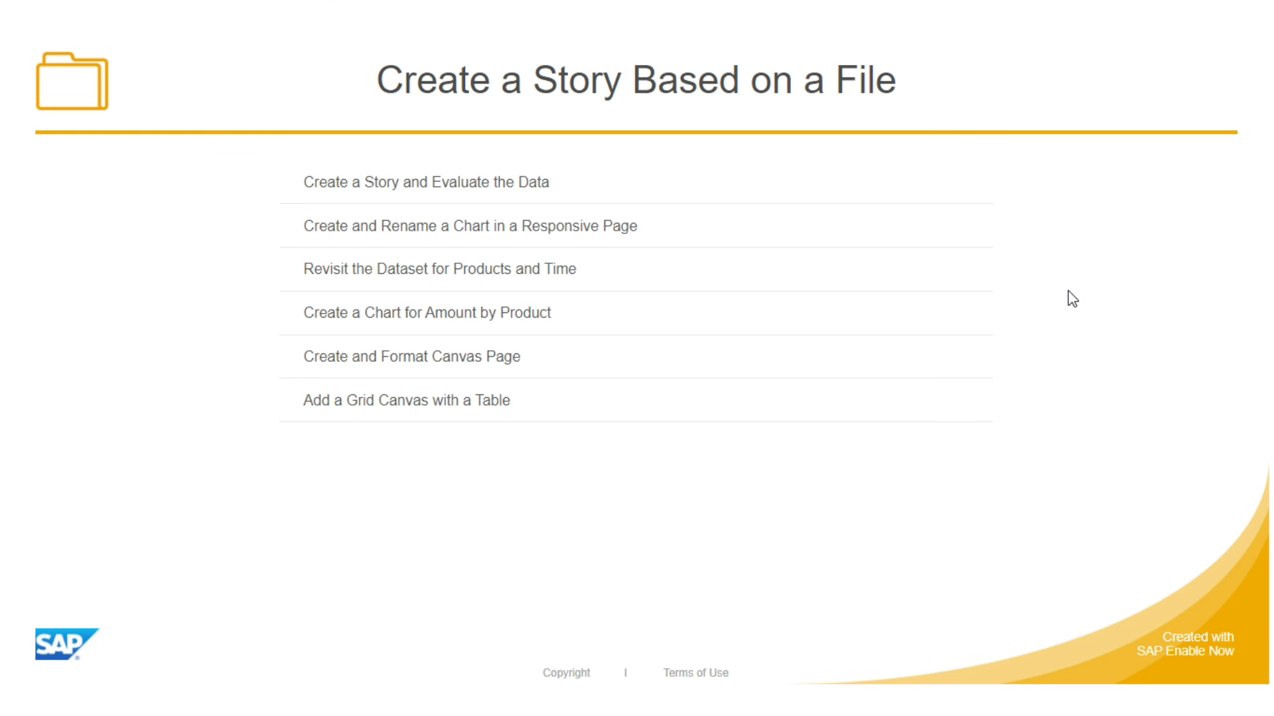